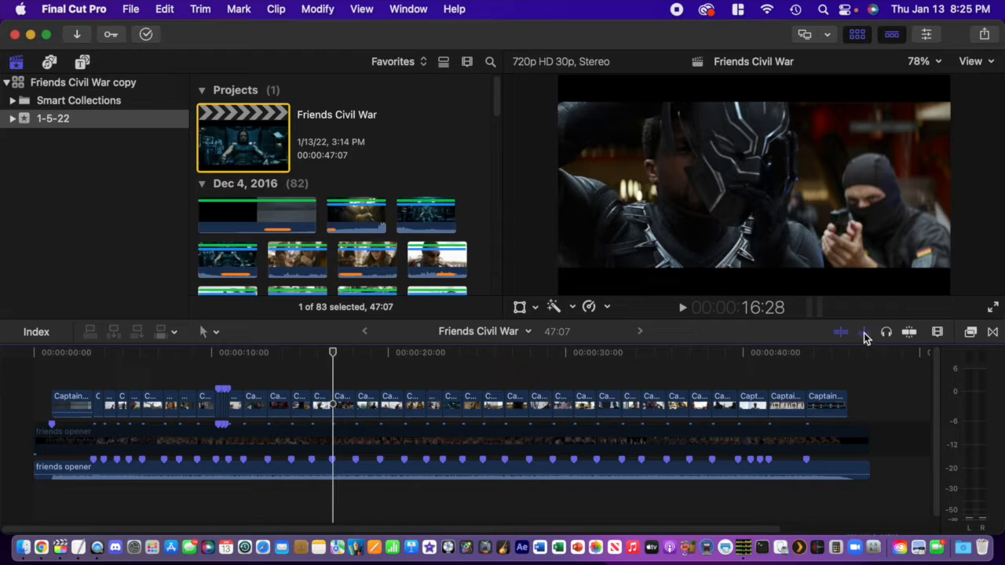
Move the timeline playhead to 19:04 and try video skimming and audio skimming by switching each one off and on
left_click(840, 333)
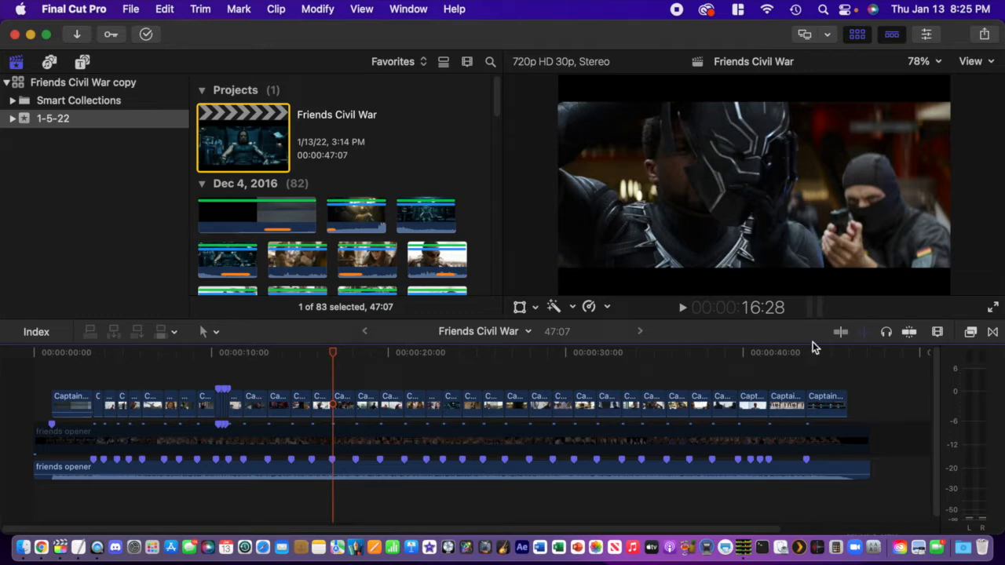
left_click(840, 333)
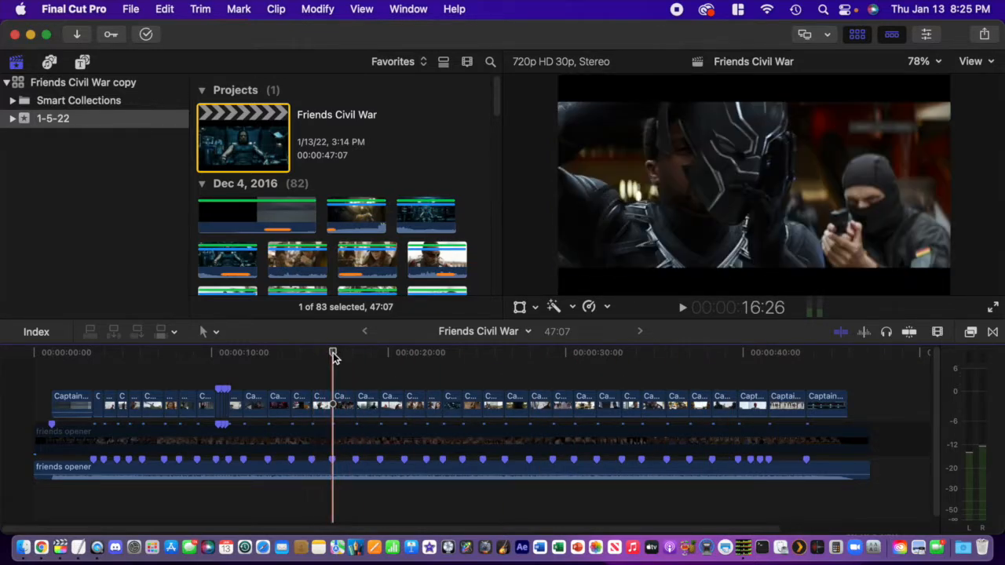
left_click_drag(334, 355, 374, 369)
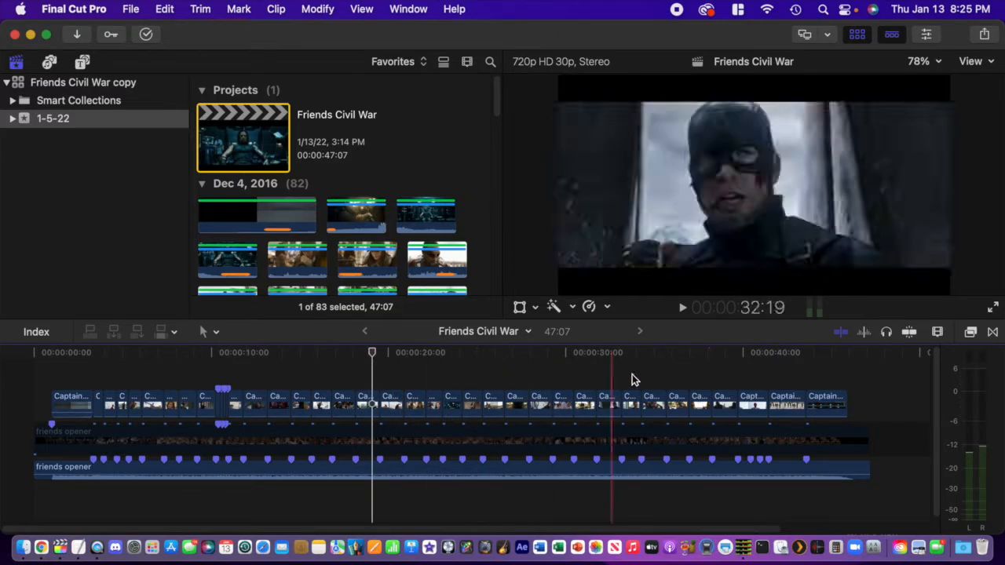
left_click(840, 332)
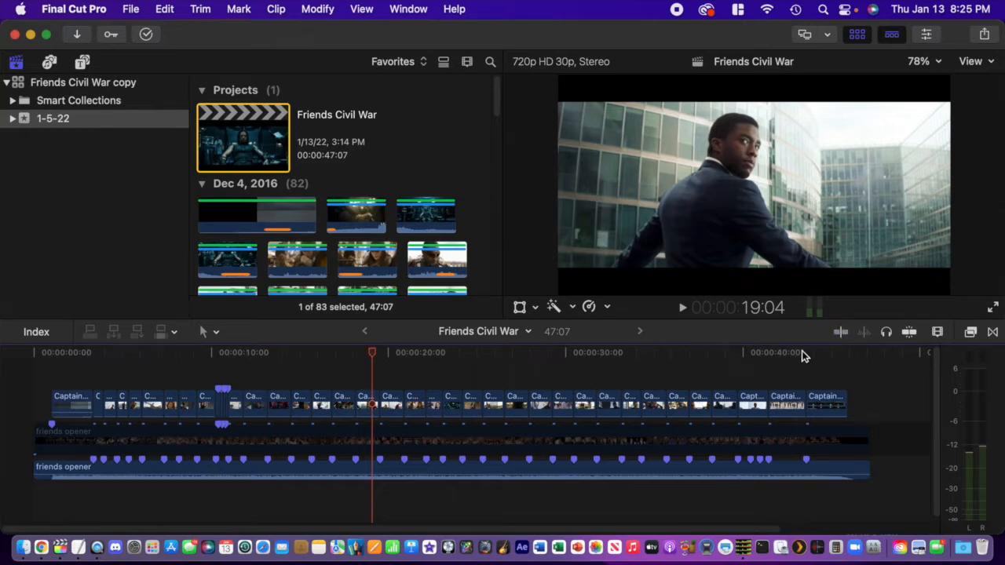
left_click(843, 332)
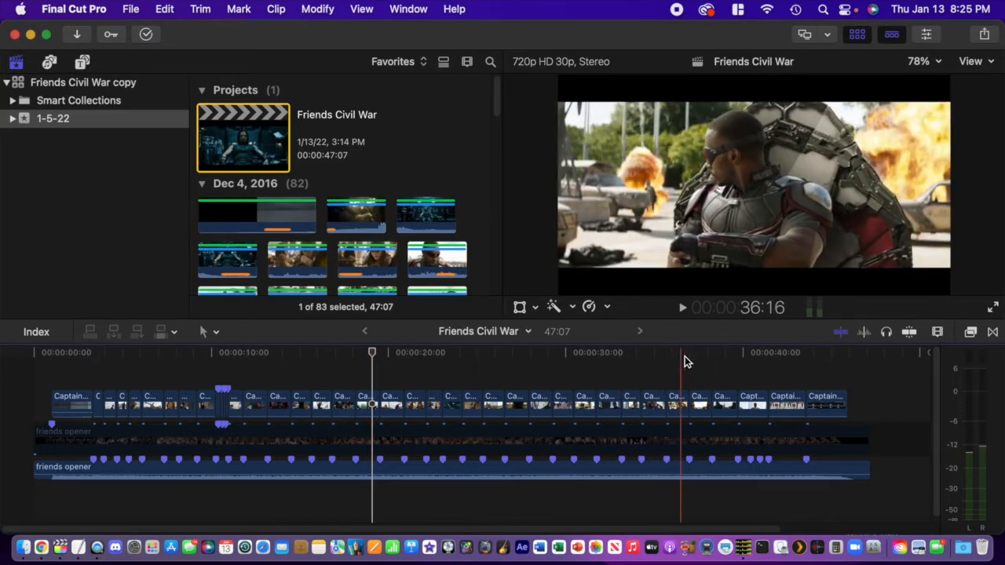
left_click(866, 333)
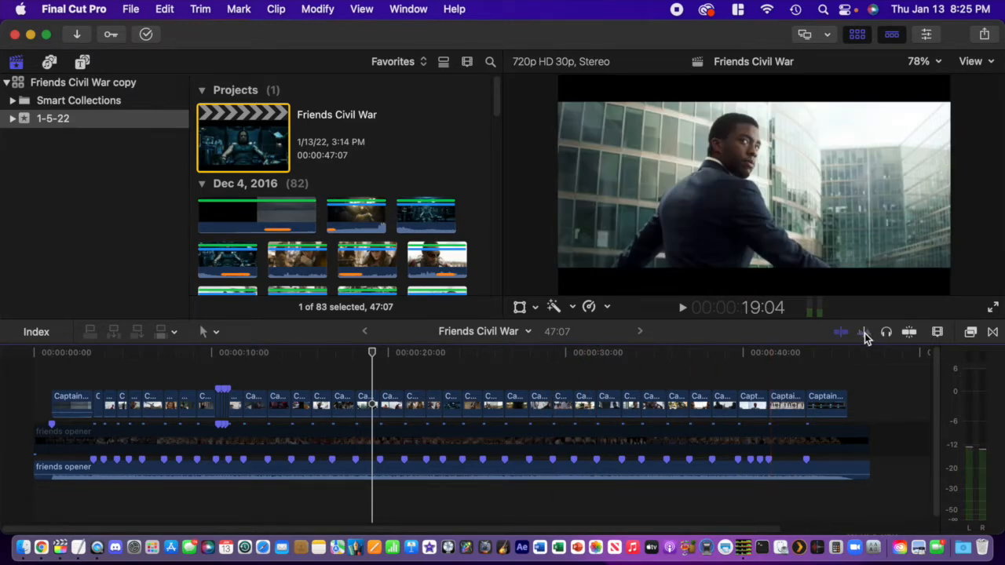
left_click(864, 333)
Turn on timeline snapping and select all the Captain America clips above the friends opener
left_click(909, 332)
left_click_drag(499, 88, 504, 51)
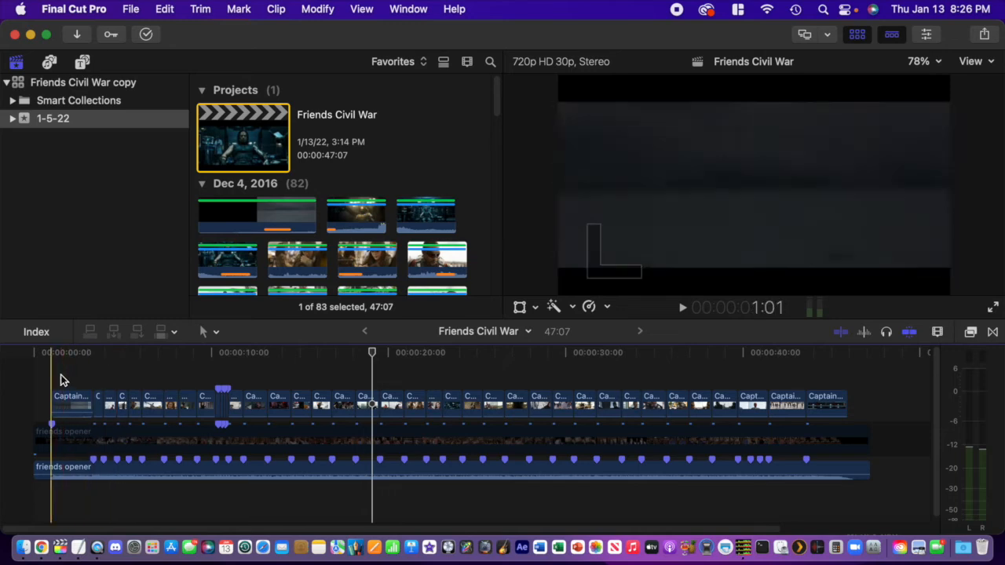
left_click_drag(60, 375, 852, 402)
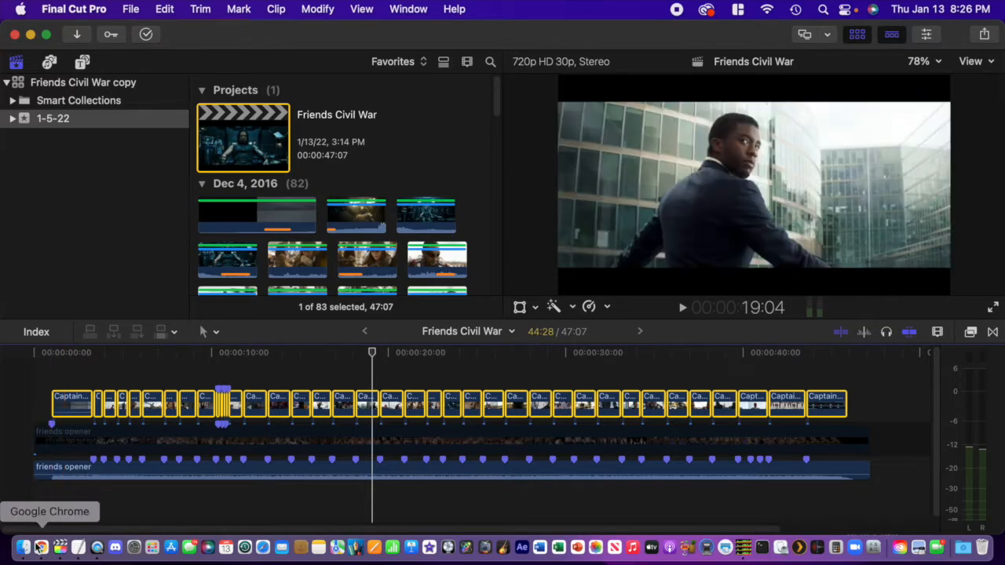
Switch to Chrome and examine the Step 4 (Adding Text) instructions on clips, snapping, playhead placement, Basic Title and the title font
left_click(41, 549)
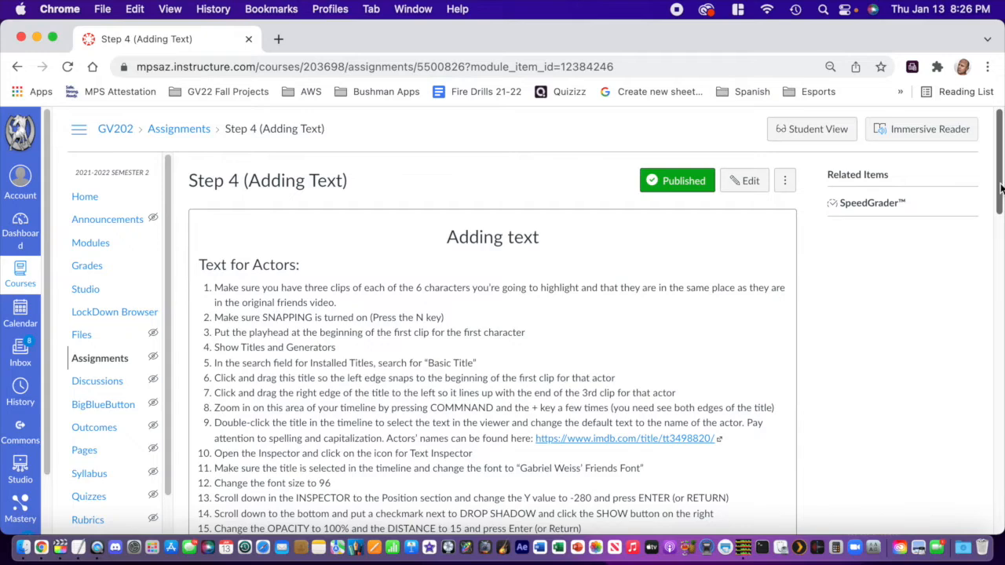
scroll(1001, 187, "down", 2)
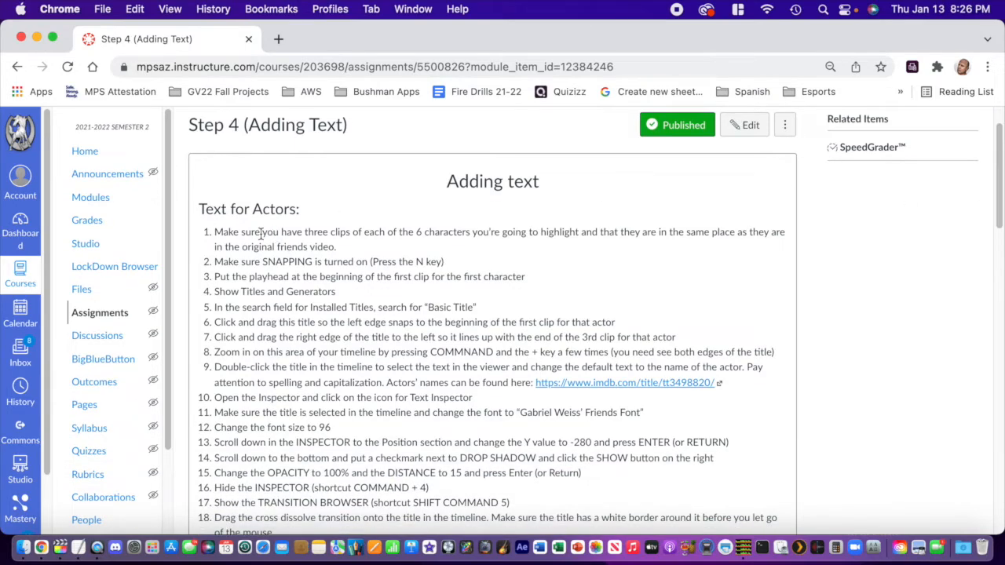
left_click_drag(261, 233, 467, 232)
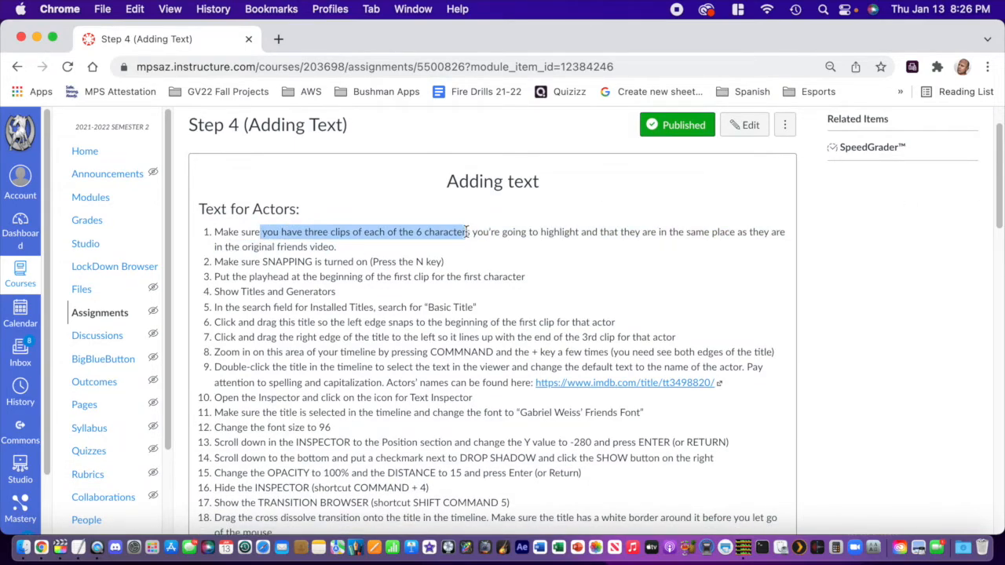
left_click_drag(250, 261, 382, 265)
left_click(423, 263)
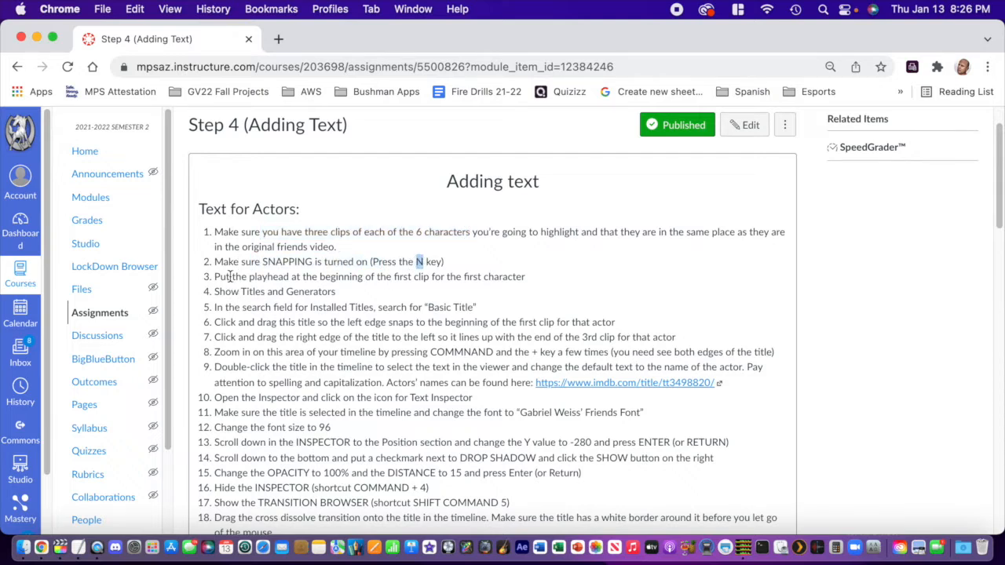
left_click_drag(230, 277, 414, 273)
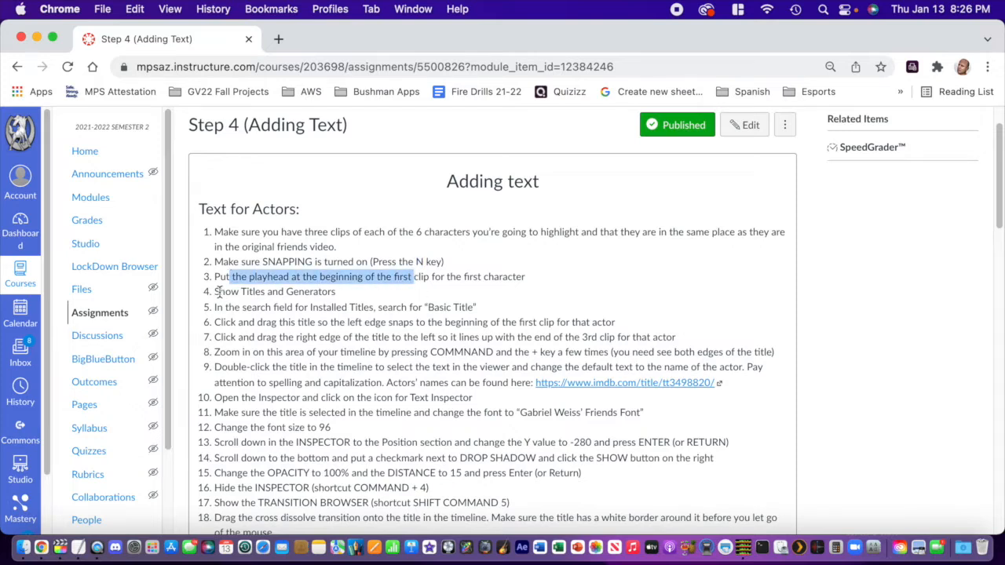
left_click_drag(219, 292, 342, 297)
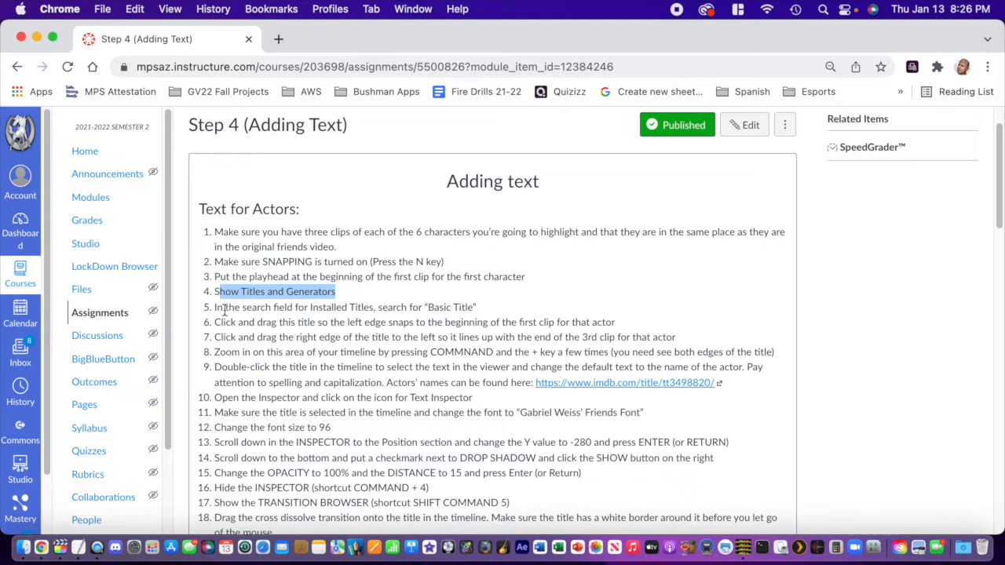
left_click_drag(226, 307, 474, 310)
left_click(439, 308)
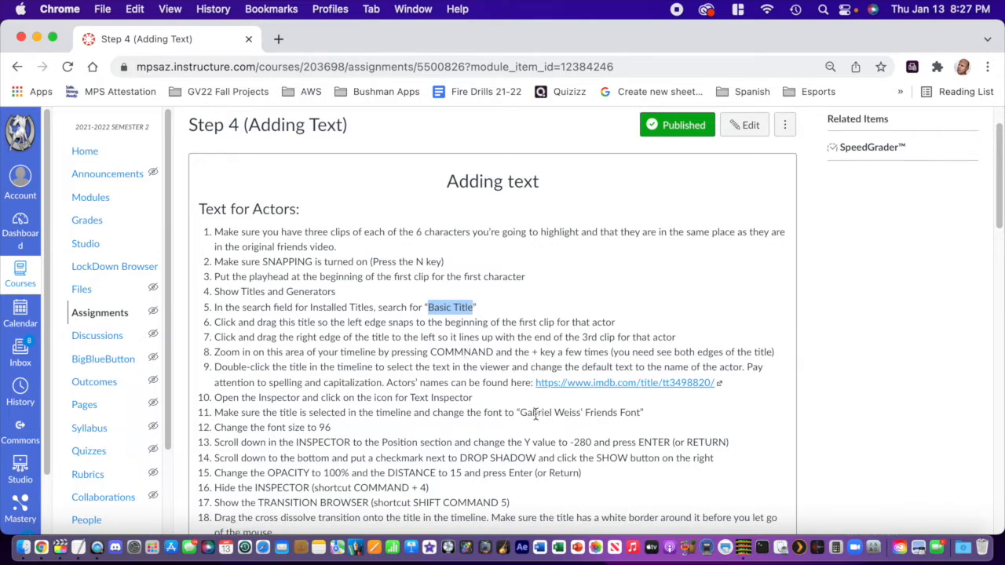
left_click_drag(520, 412, 642, 410)
left_click(477, 363)
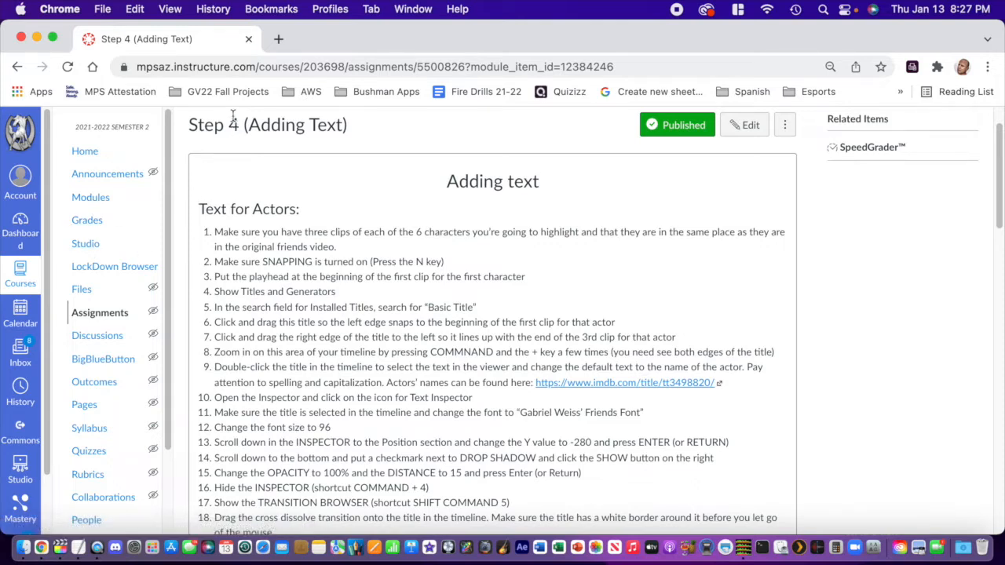
Open the Friends: Civil War page from the course modules and download friends_font to the Desktop
left_click(91, 200)
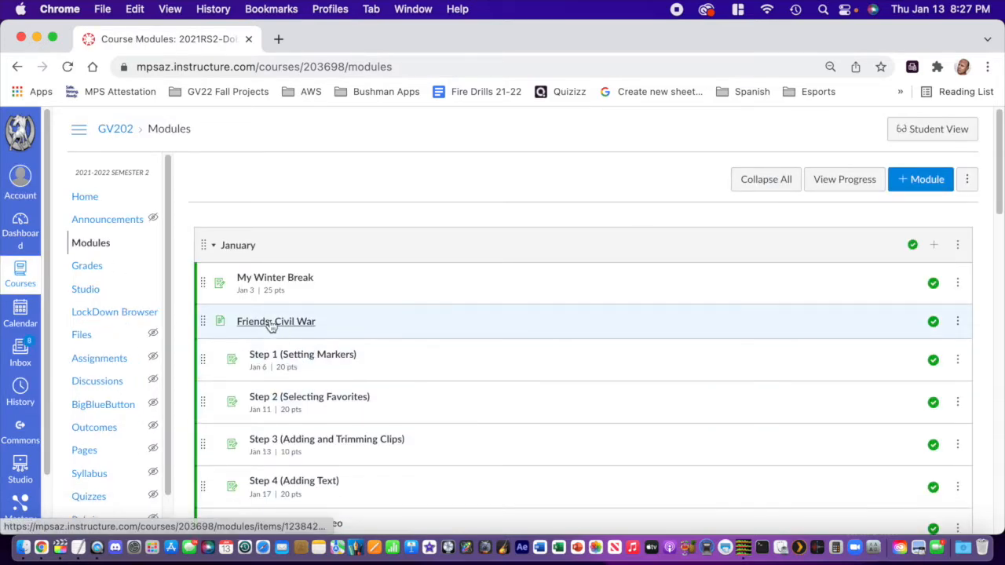
left_click(295, 329)
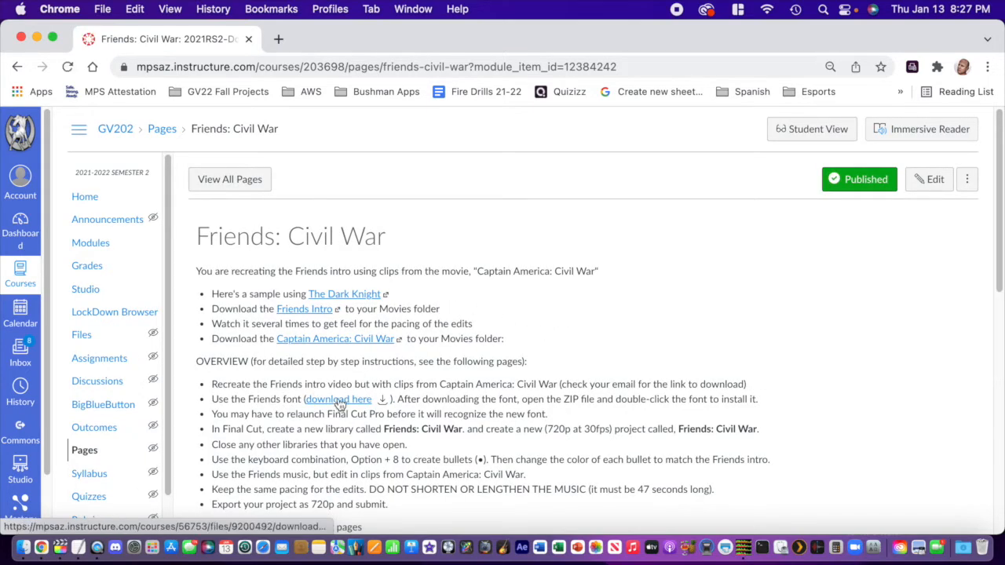
left_click(339, 402)
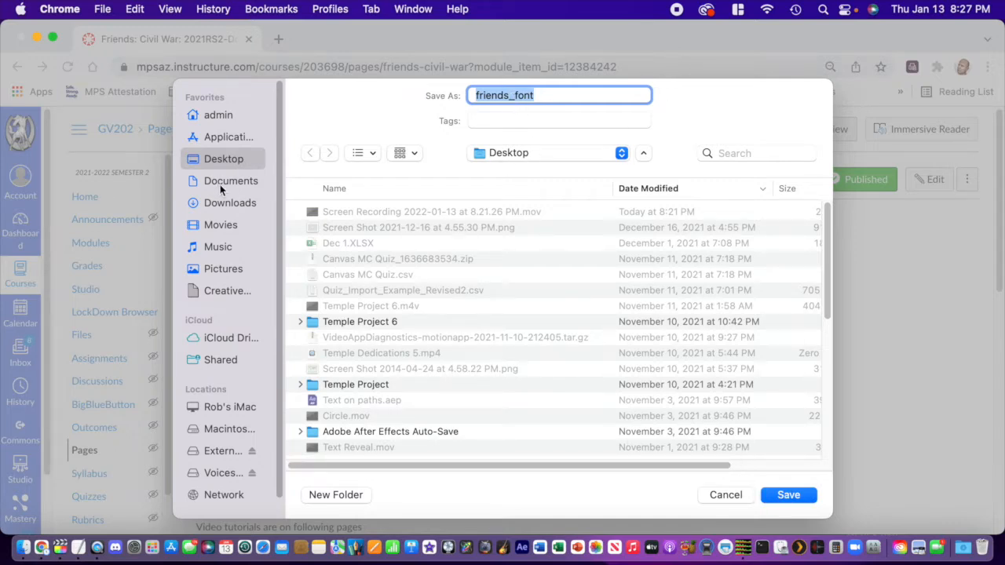
left_click(789, 495)
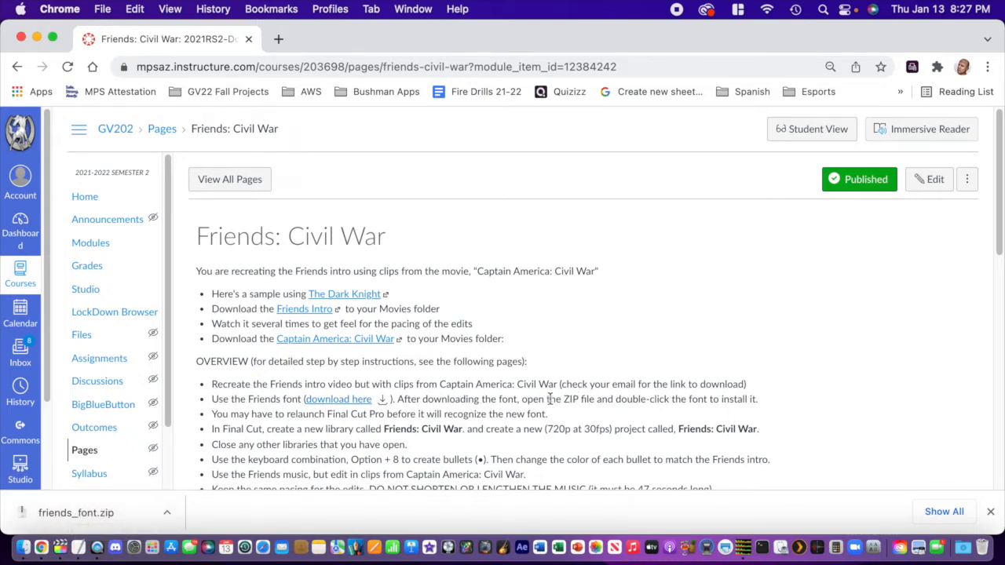
Read the page's note on installing the downloaded font and open friends_font.zip
left_click_drag(548, 399, 745, 401)
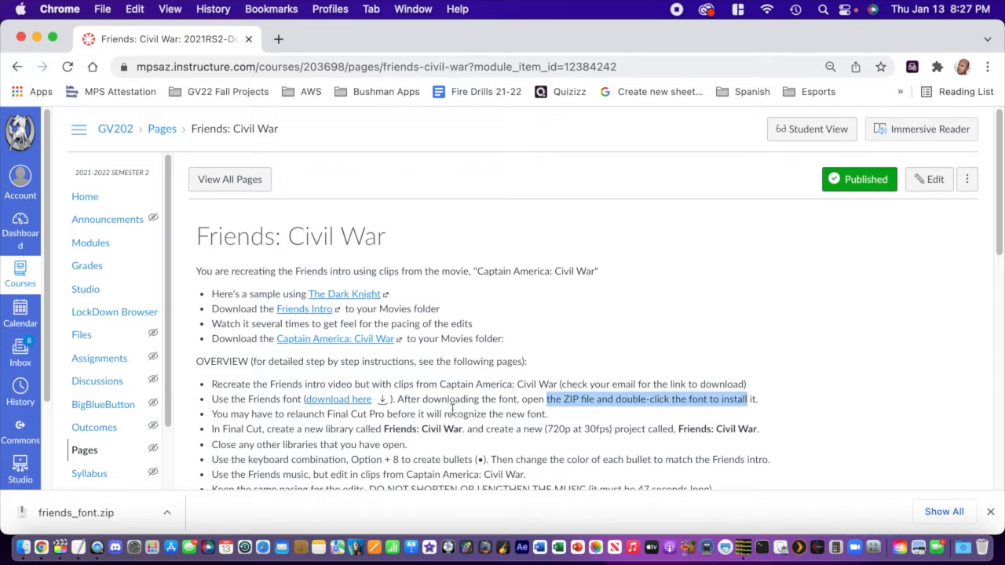
left_click_drag(415, 399, 632, 402)
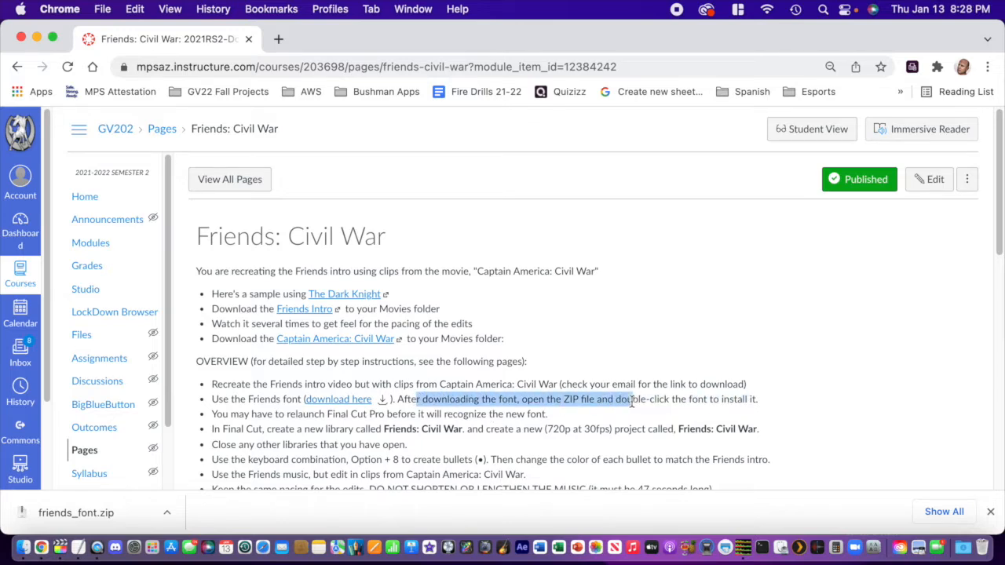
left_click(93, 512)
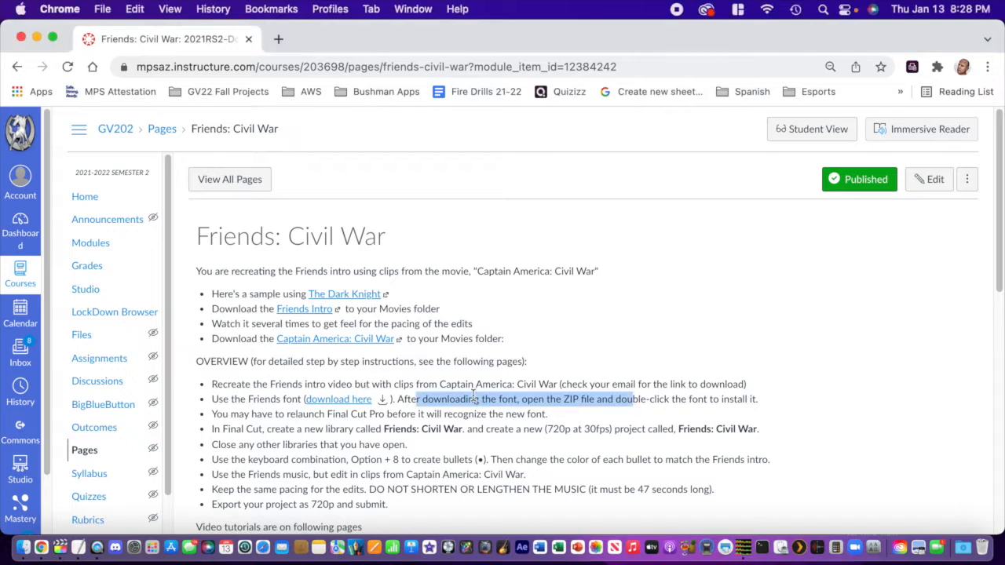
Switch to Finder, show the Desktop folder and select friends_font.zip
left_click(24, 552)
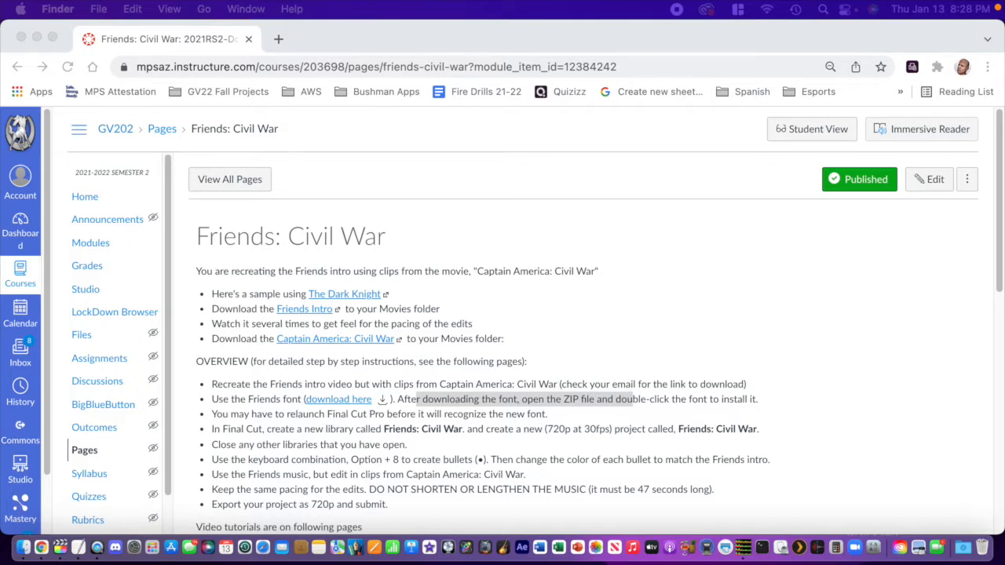
left_click_drag(685, 564, 531, 124)
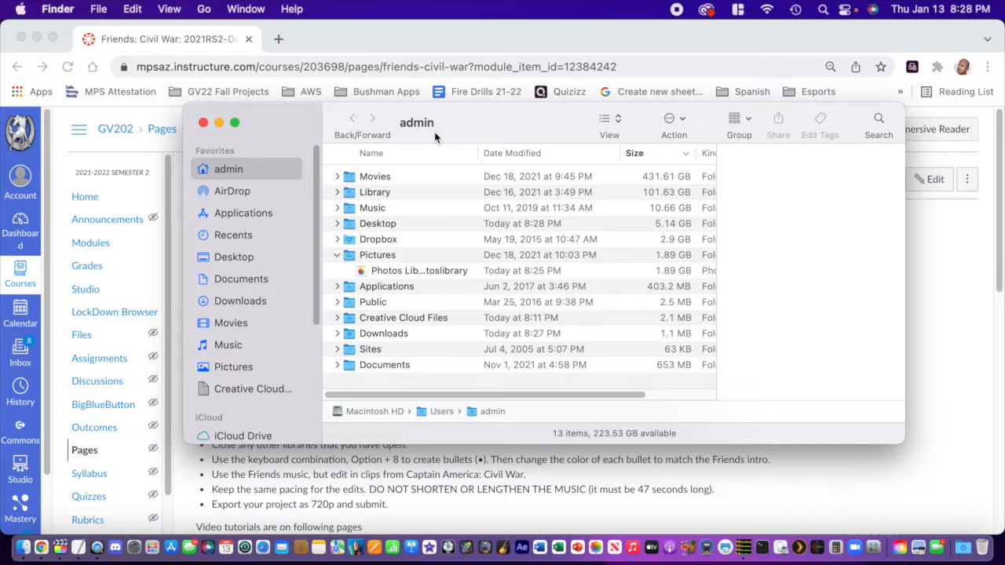
left_click(227, 259)
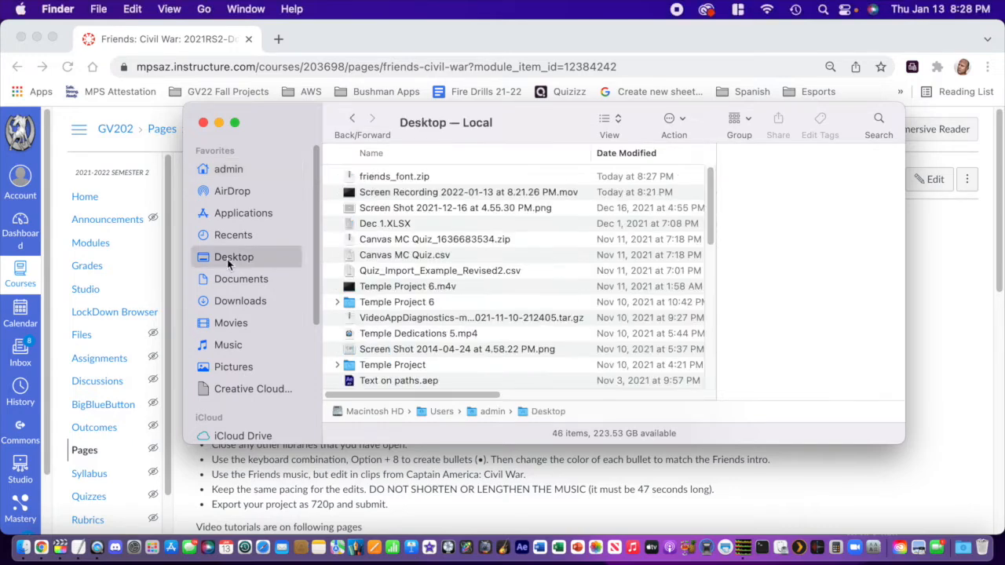
left_click(357, 180)
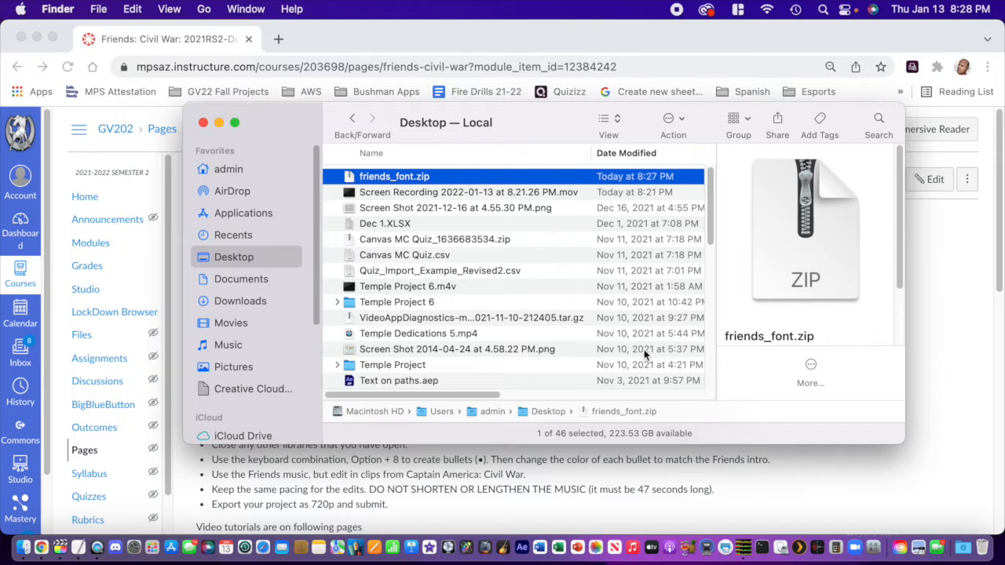
Enlarge and reposition the Finder window, sort the Desktop files by name and select GABRWFFR.TTF
left_click_drag(917, 470, 935, 498)
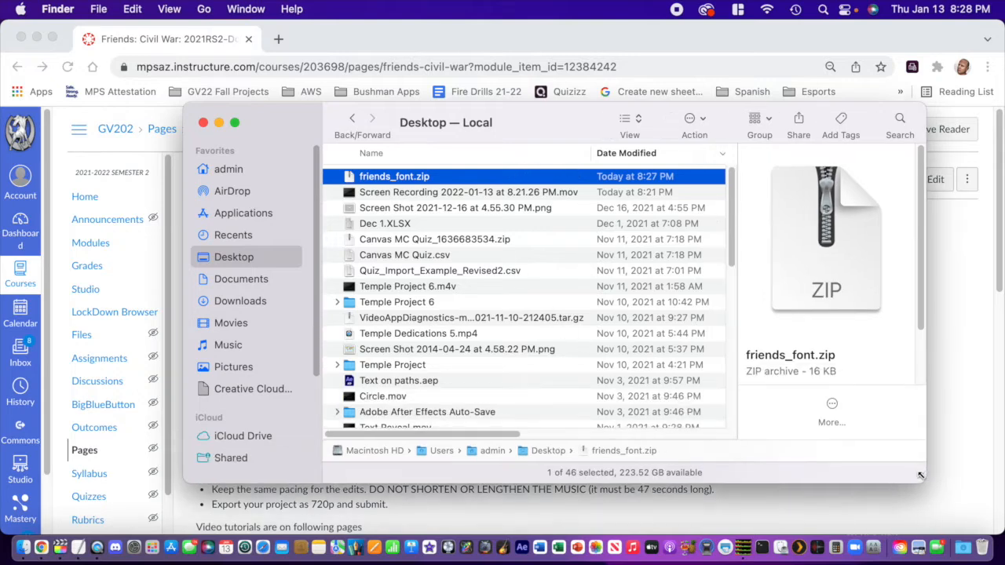
left_click(369, 154)
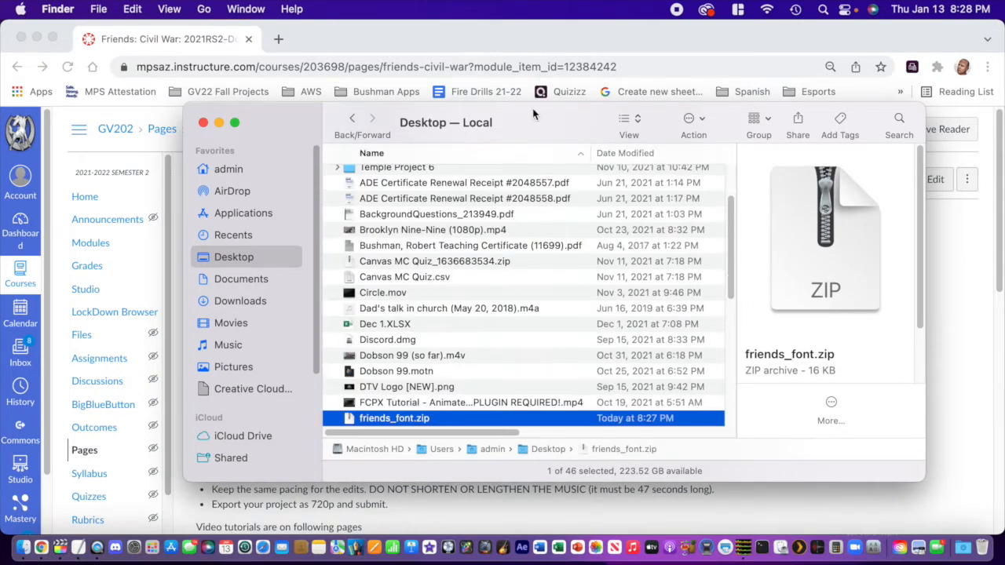
left_click_drag(534, 116, 477, 86)
scroll(595, 290, "down", 5)
scroll(595, 286, "down", 4)
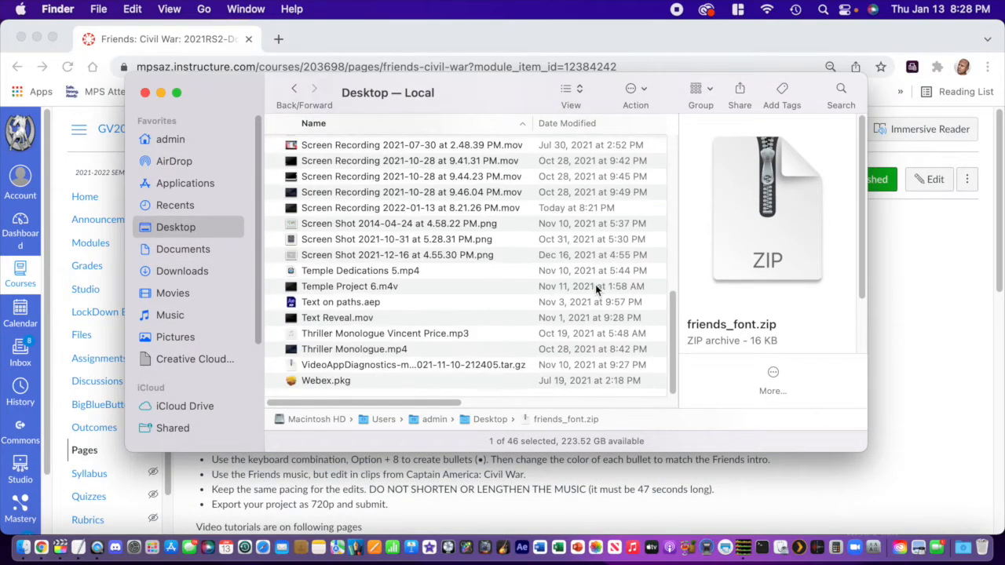
scroll(599, 287, "up", 2)
left_click_drag(669, 307, 673, 239)
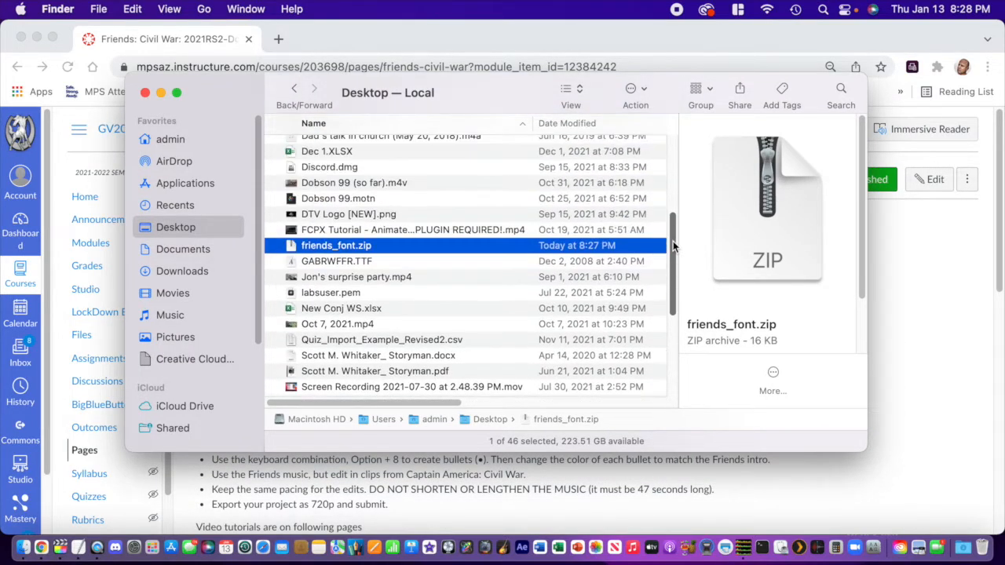
left_click(296, 264)
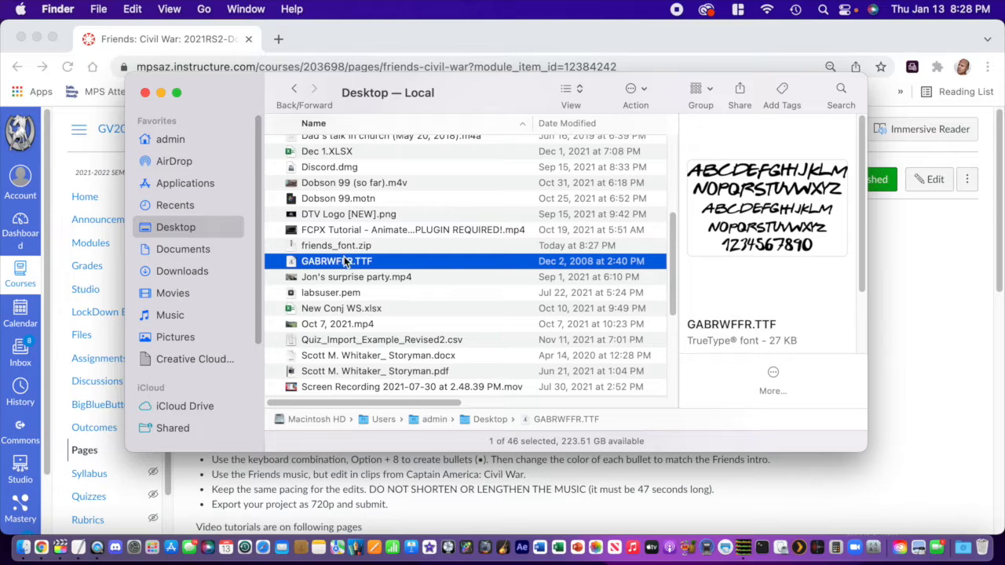
Extract friends_font.zip on the Desktop and select the newly extracted TrueType font file
double_click(295, 247)
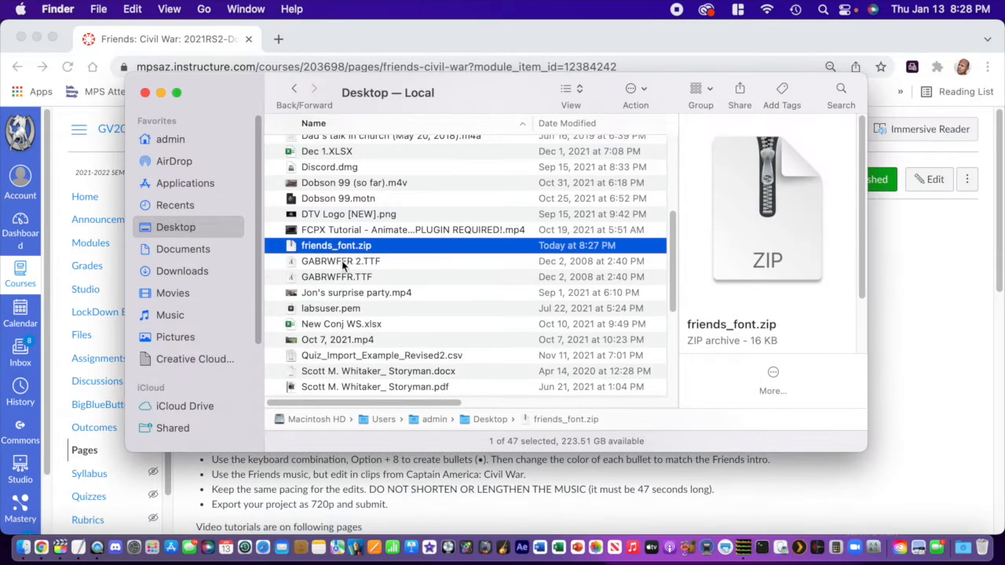
left_click(304, 263)
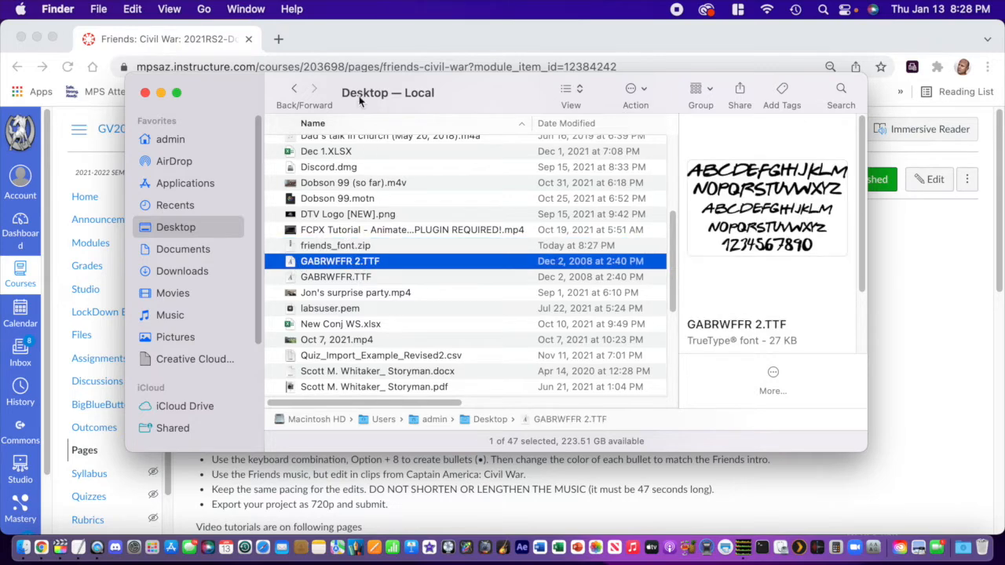
left_click_drag(226, 86, 197, 92)
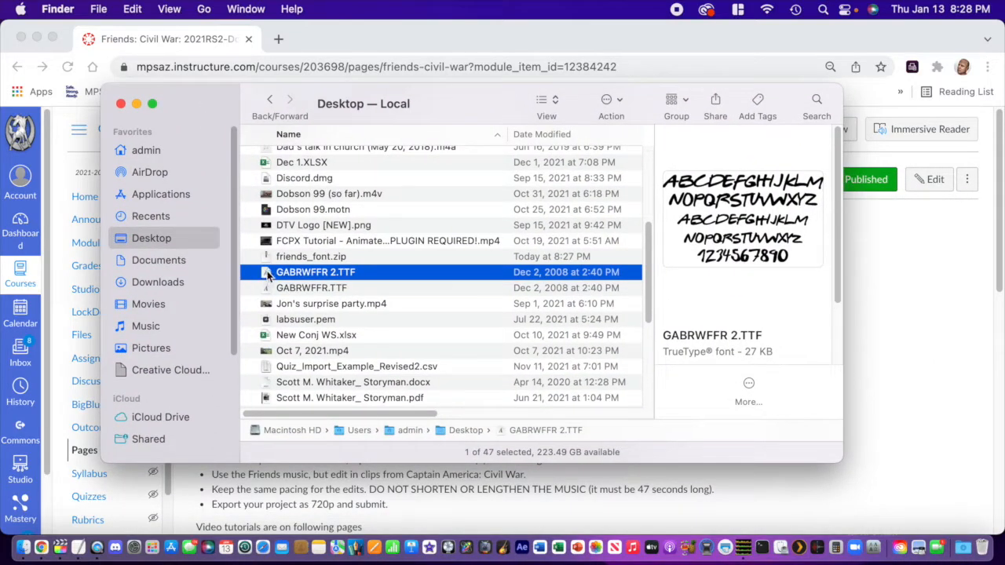
Move the duplicate GABRWFFR 2.TTF to the trash and install the Friends font from GABRWFFR.TTF
key("super+BackSpace")
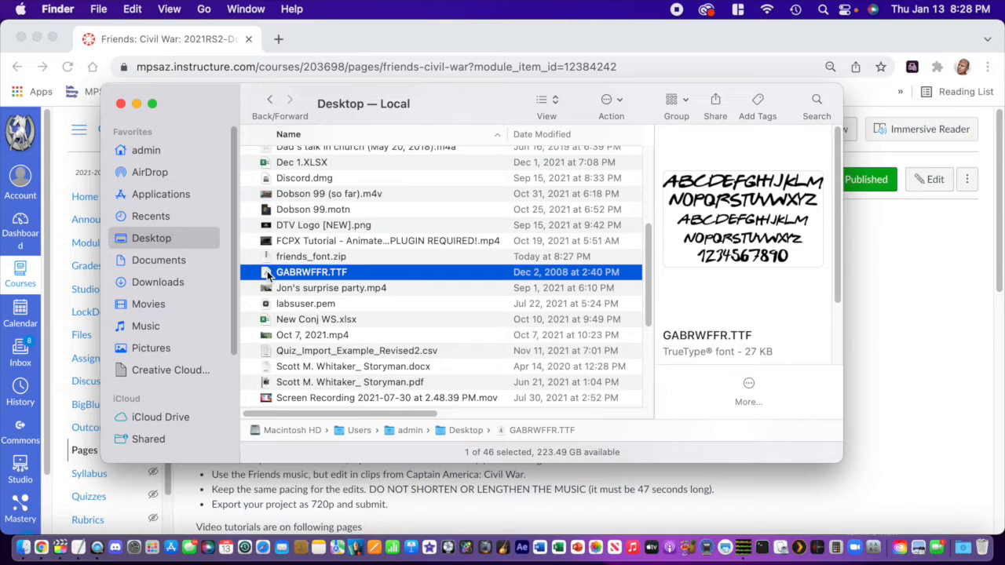
double_click(267, 272)
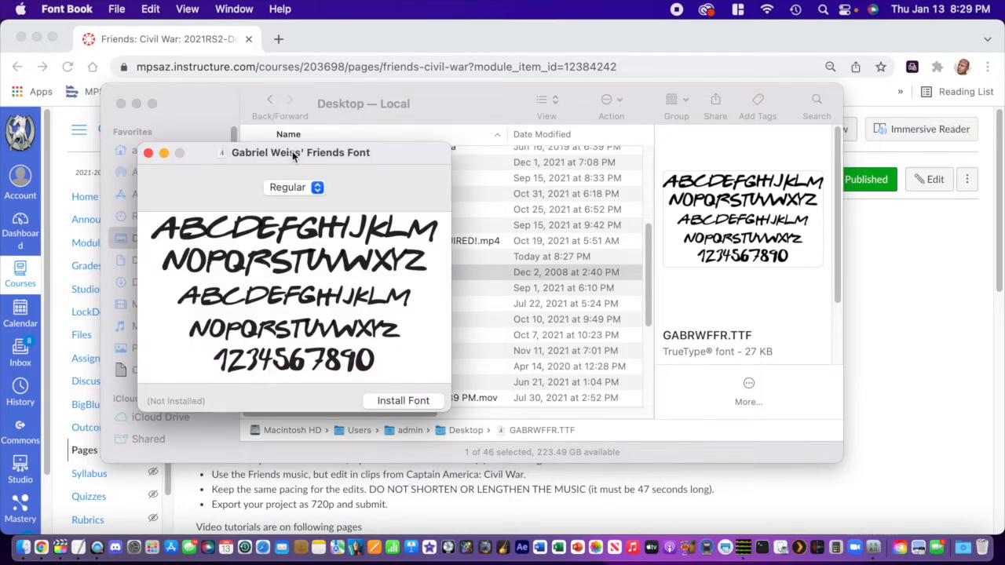
left_click_drag(292, 155, 458, 118)
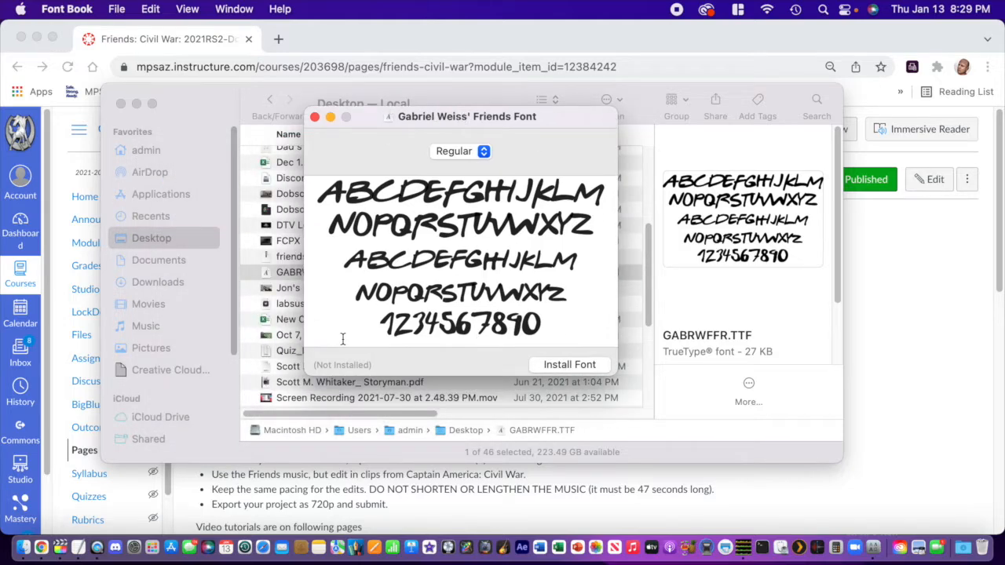
left_click(579, 363)
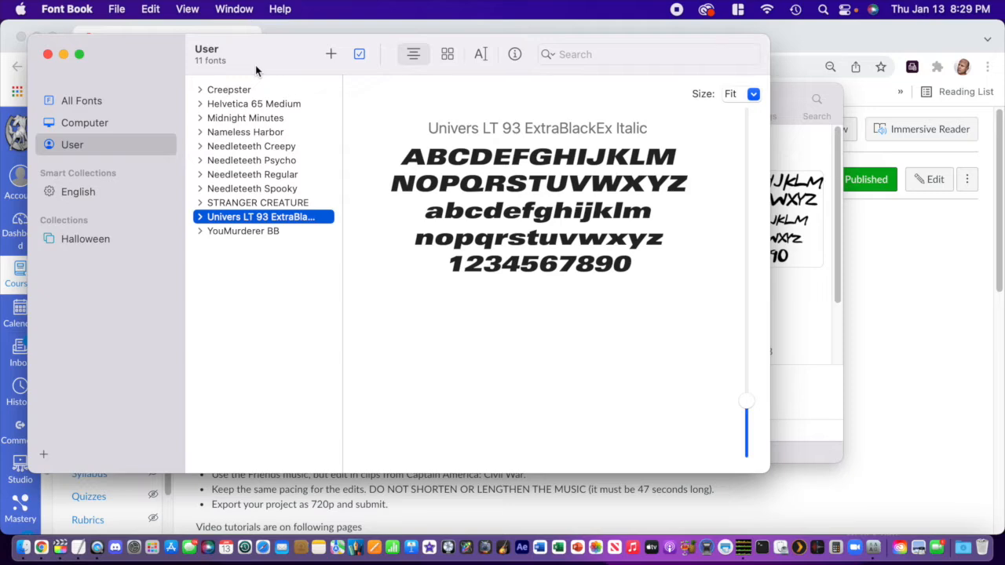
Quit Font Book and close the Desktop folder window
left_click(87, 8)
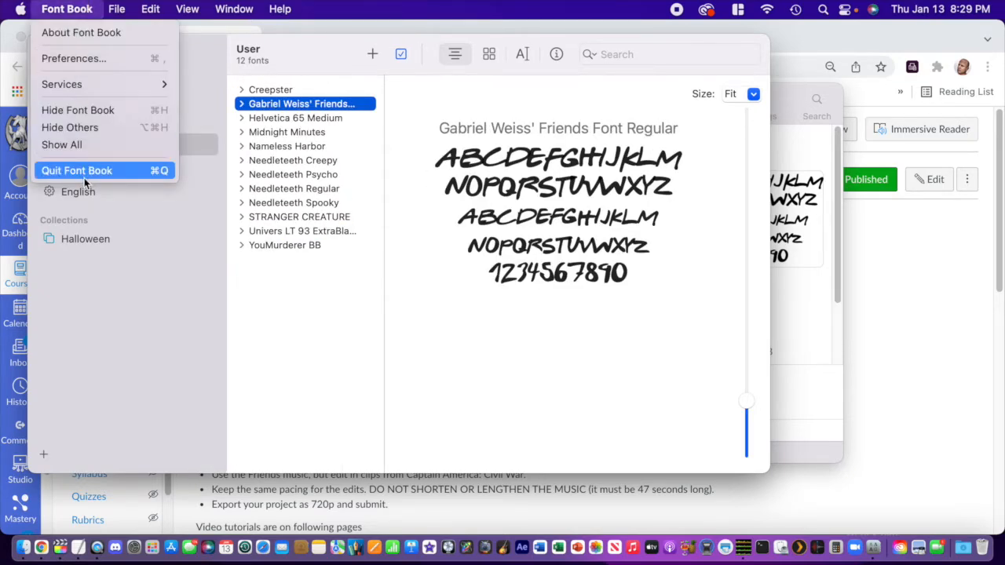
left_click(84, 177)
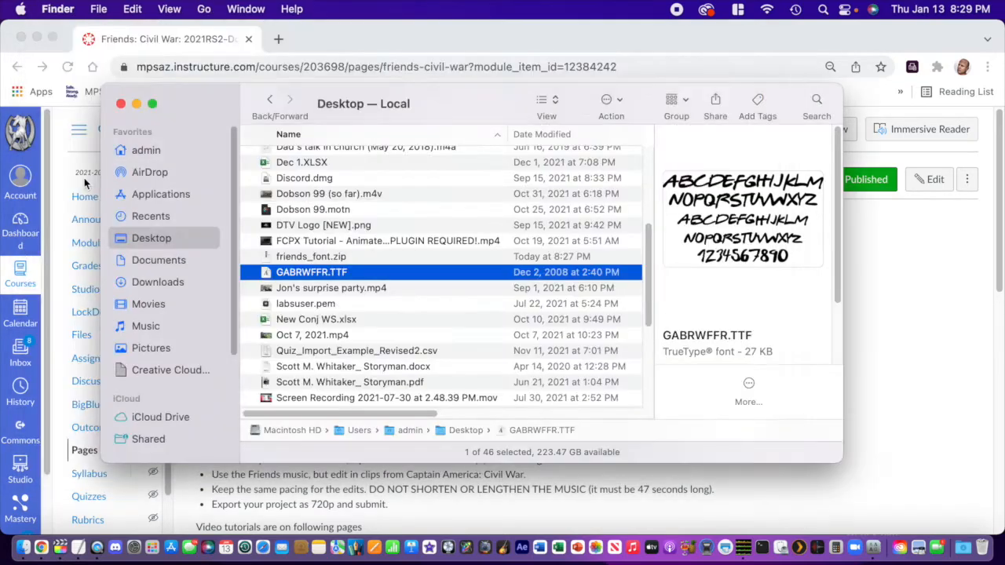
left_click(121, 105)
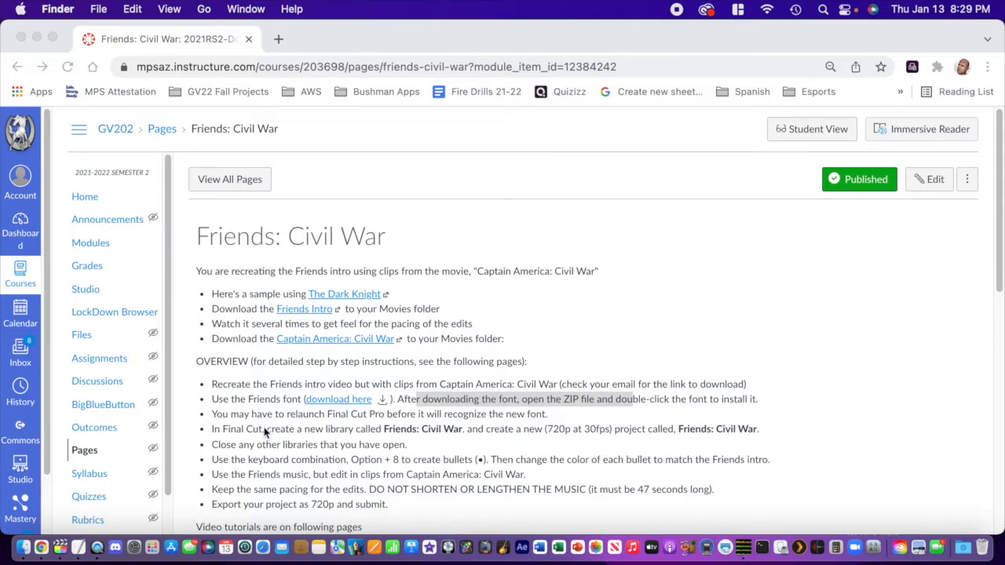
Read the page's note on creating bullets with Option + 8 and open the Step 4 (Adding Text) assignment from the course modules
left_click(485, 463)
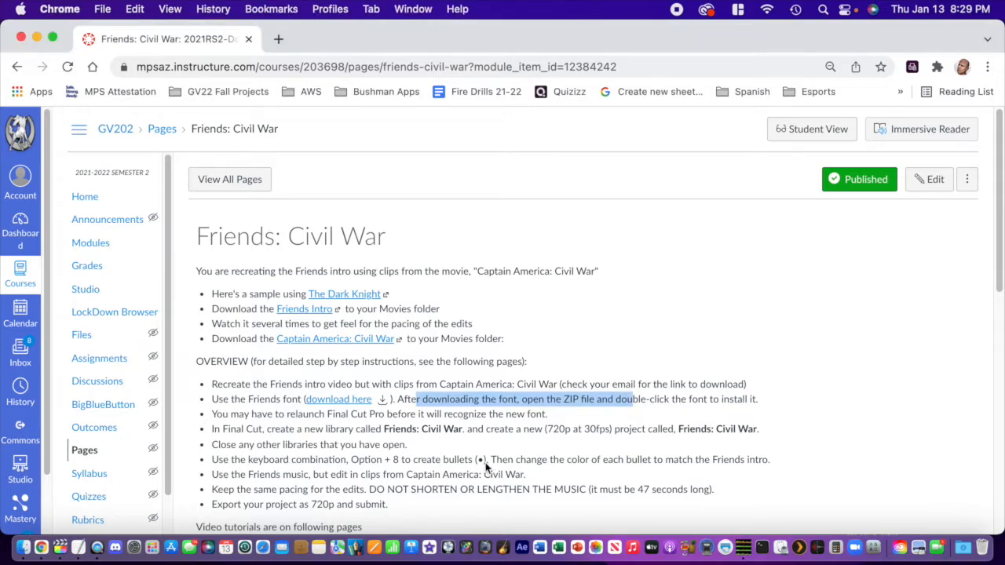
left_click_drag(330, 460, 564, 459)
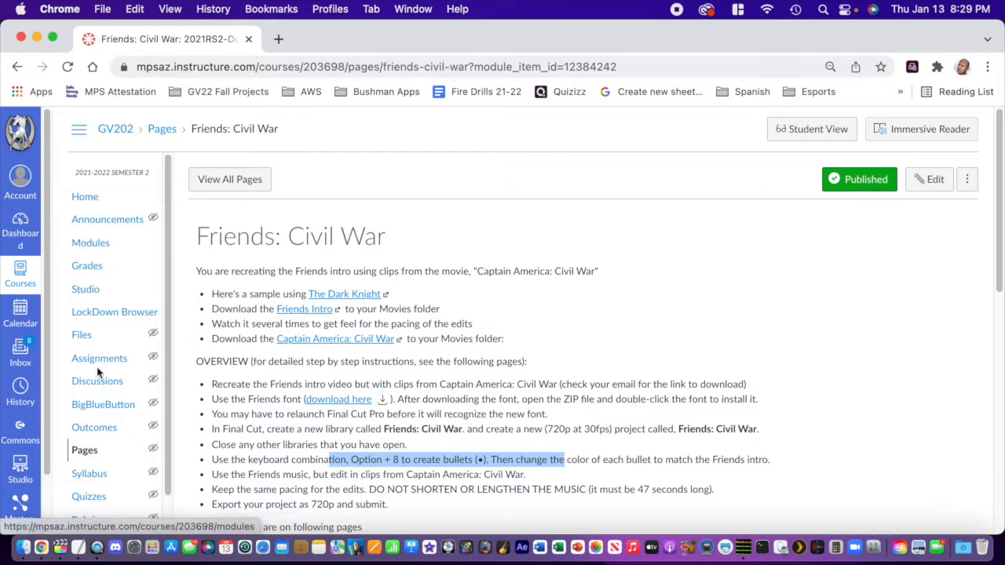
left_click(94, 244)
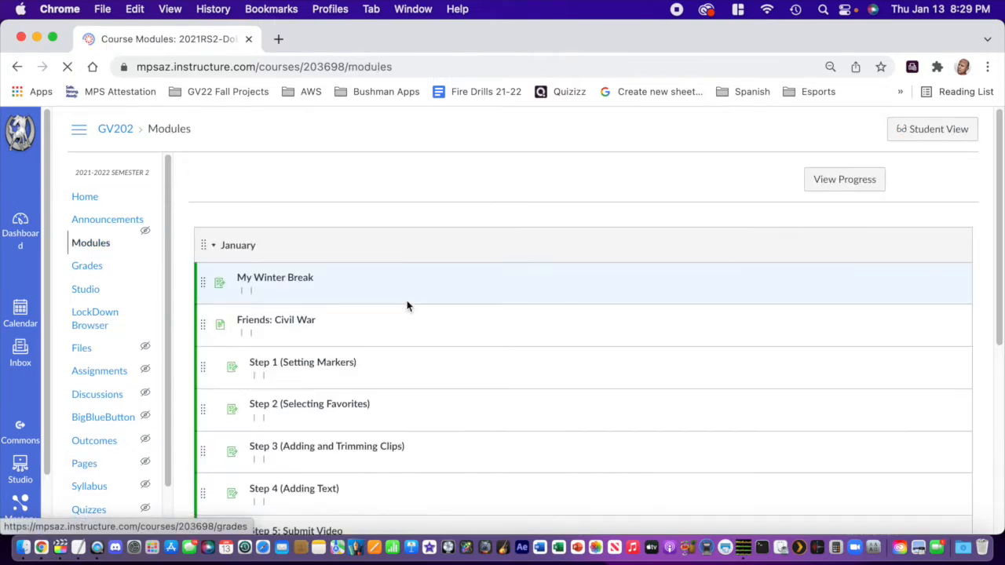
left_click(306, 481)
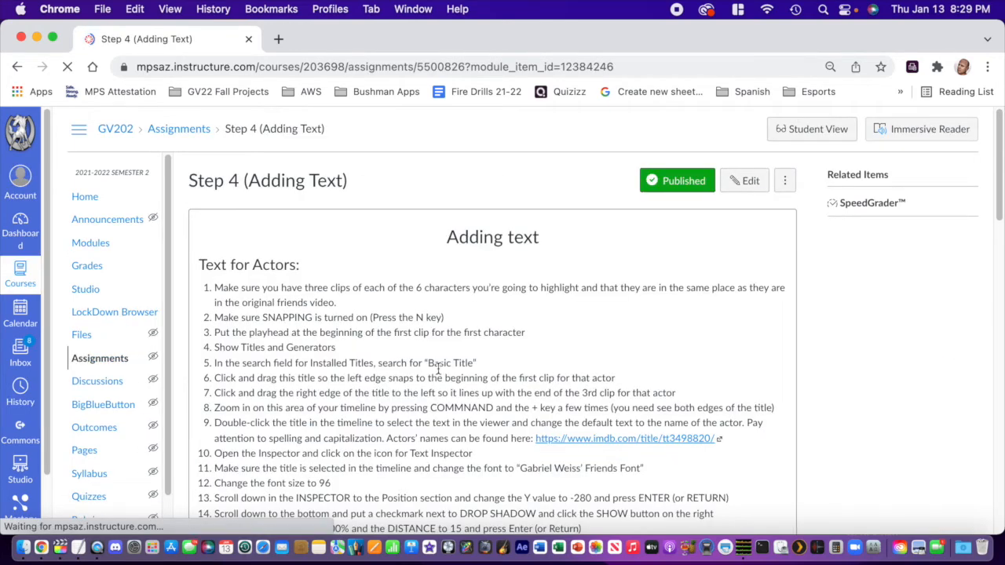
Read the assignment's instructions on finding Basic Title, snapping it to the first clip and entering the actor's name
scroll(438, 371, "down", 5)
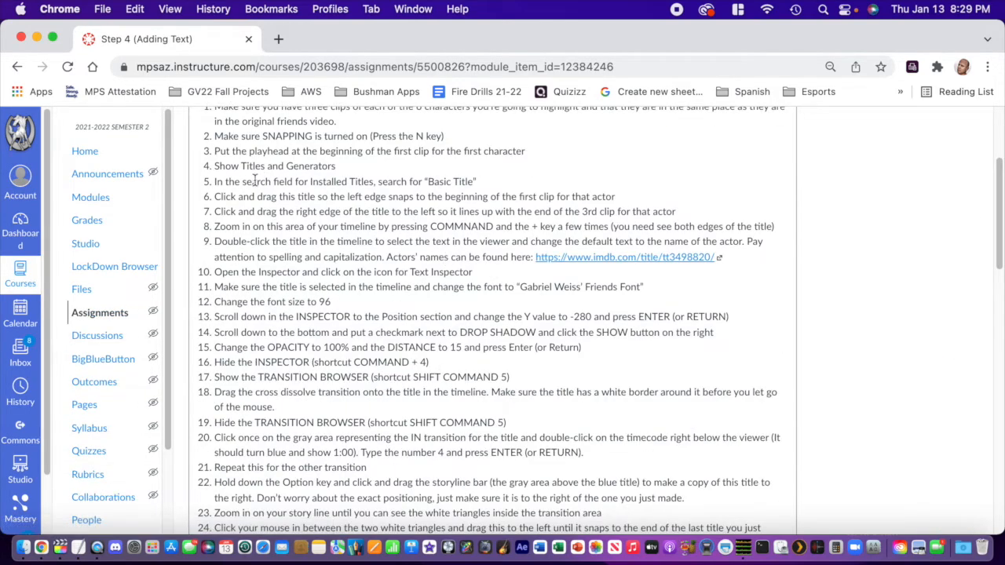
left_click_drag(266, 180, 453, 176)
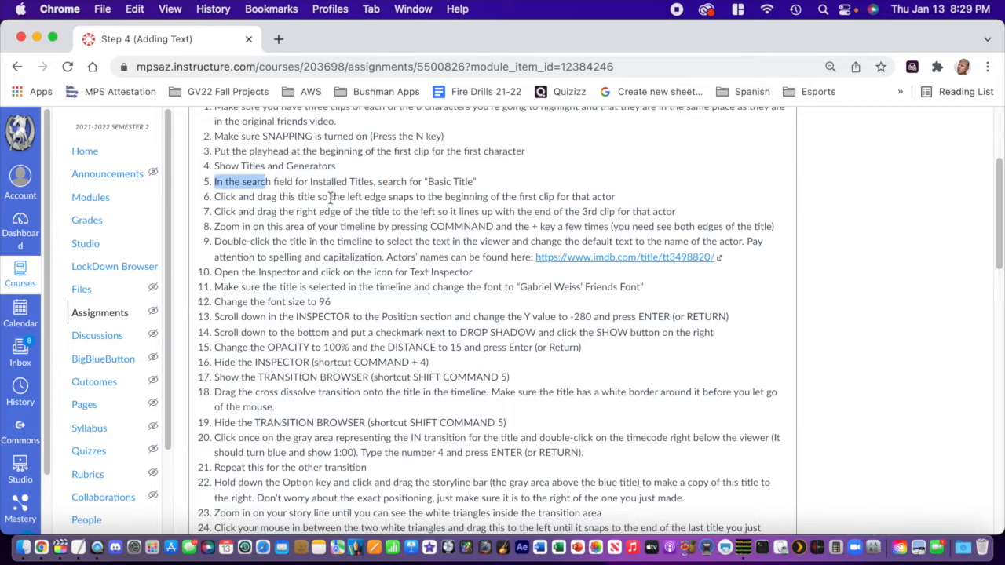
left_click_drag(330, 198, 419, 197)
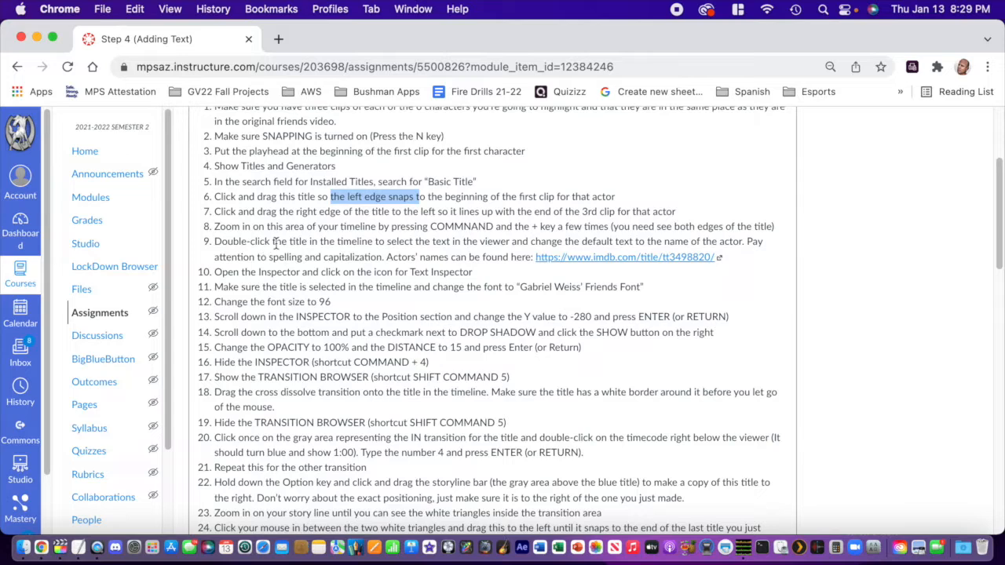
left_click_drag(274, 242, 532, 258)
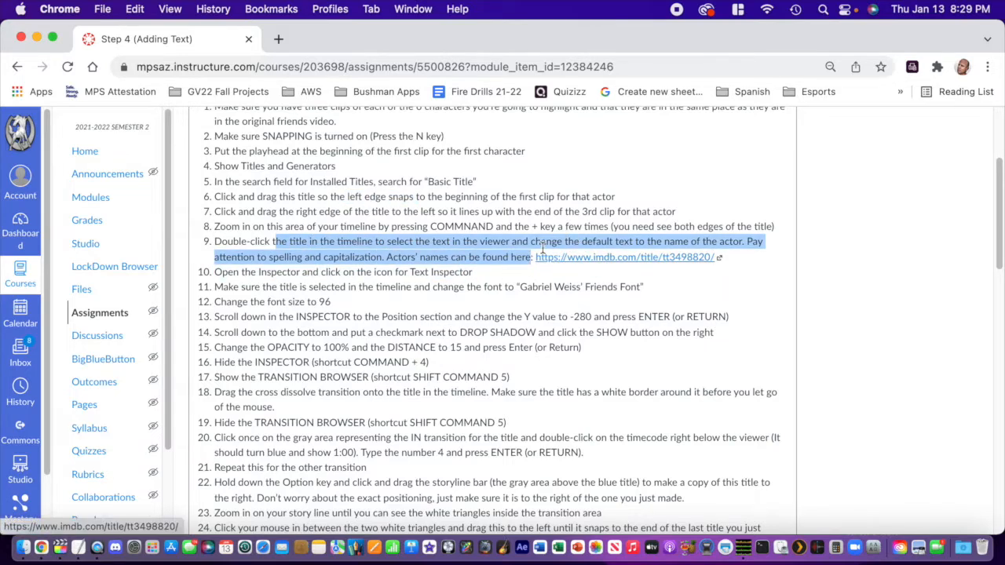
Switch to TextEdit and review the title, actor and closing text in Friends Civil War Text.txt
left_click(79, 548)
left_click_drag(426, 78, 292, 120)
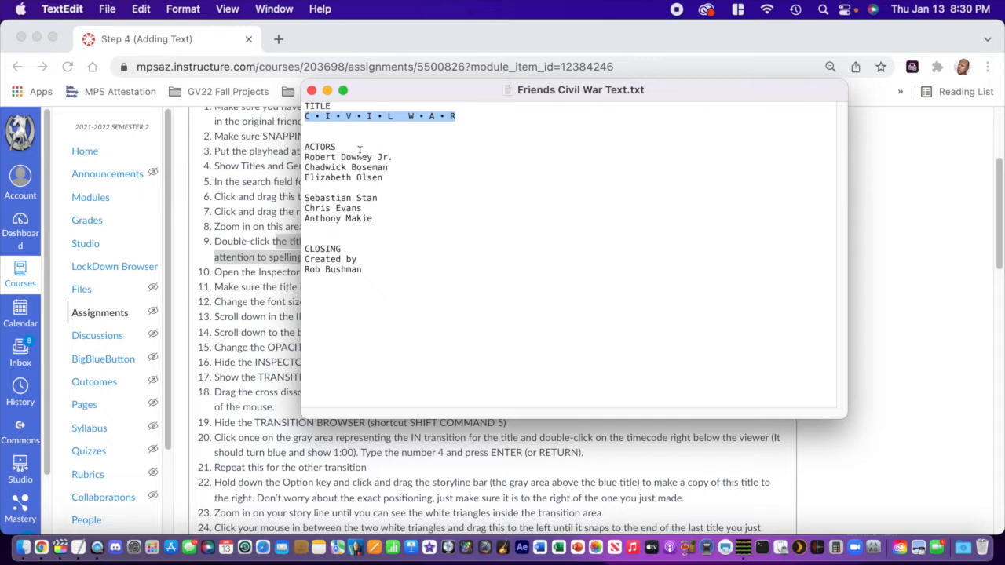
left_click_drag(304, 156, 416, 177)
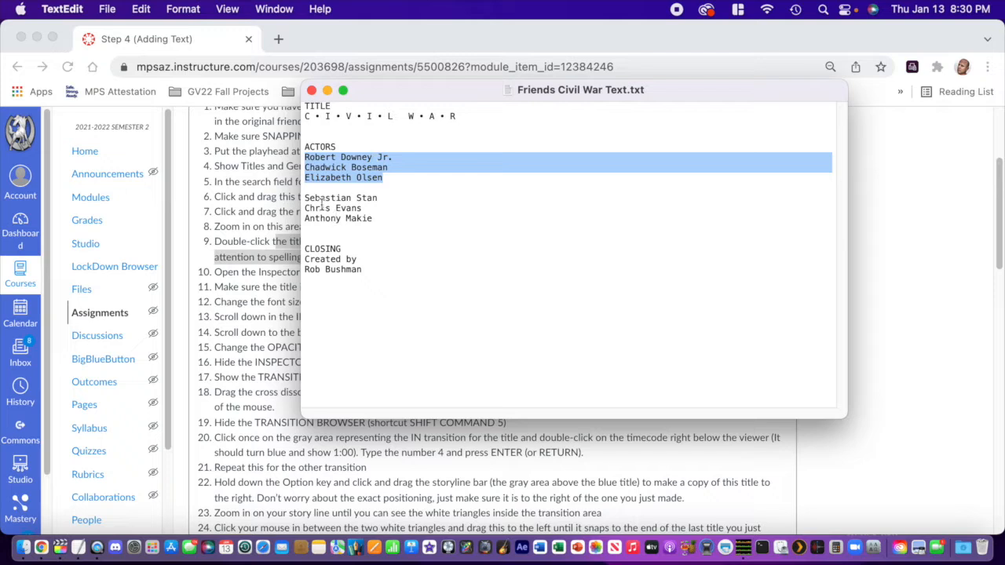
left_click_drag(305, 198, 388, 222)
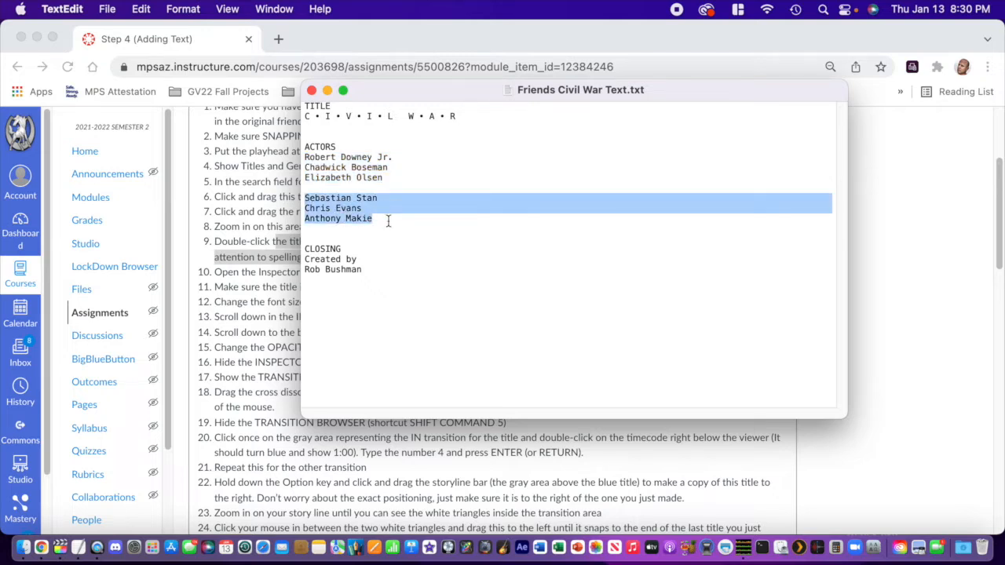
left_click_drag(305, 259, 379, 271)
left_click_drag(371, 95, 416, 116)
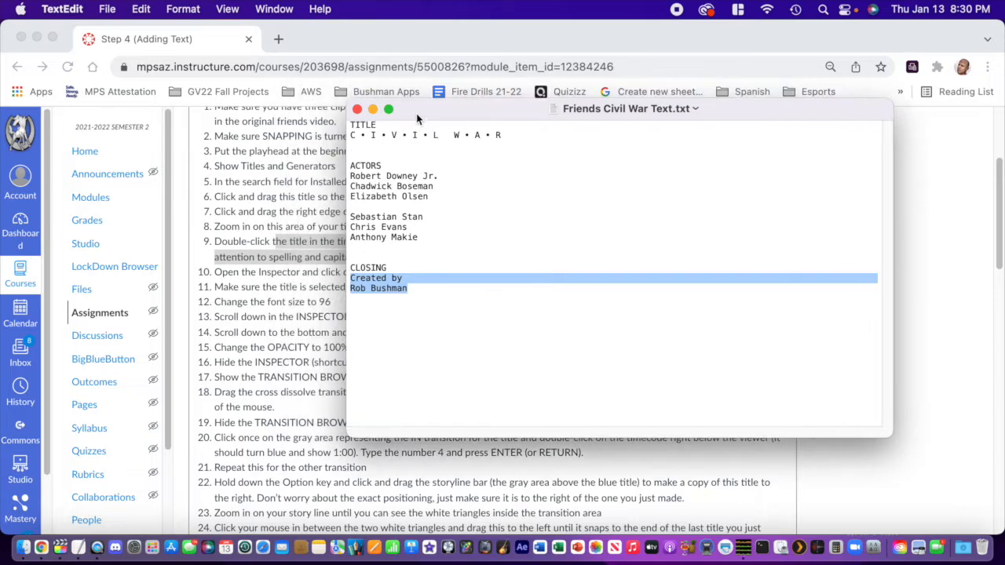
Return to the assignment in Chrome and read its instructions on the title's font, font size and Inspector position
left_click(299, 183)
left_click(268, 245)
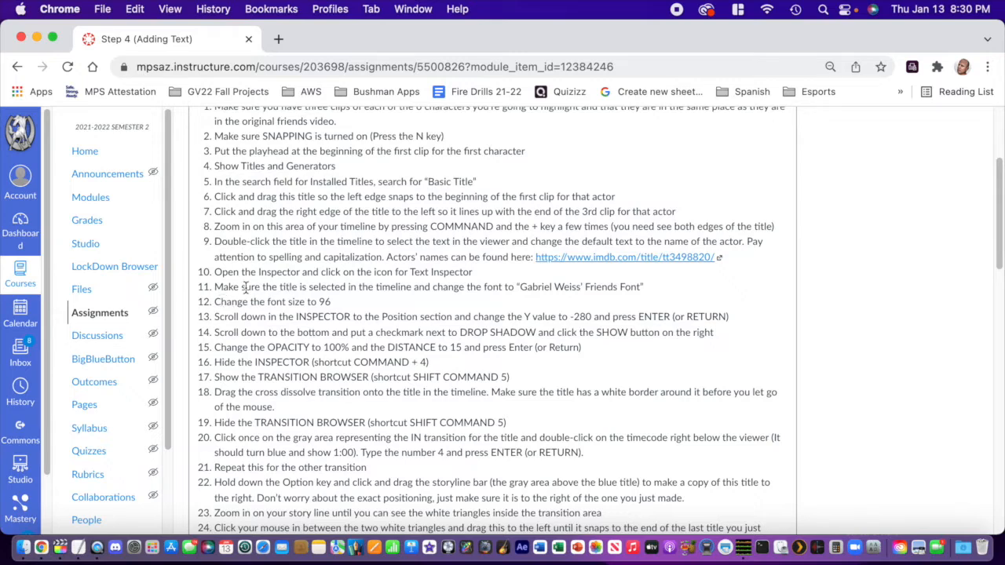
double_click(322, 301)
left_click_drag(519, 288, 581, 288)
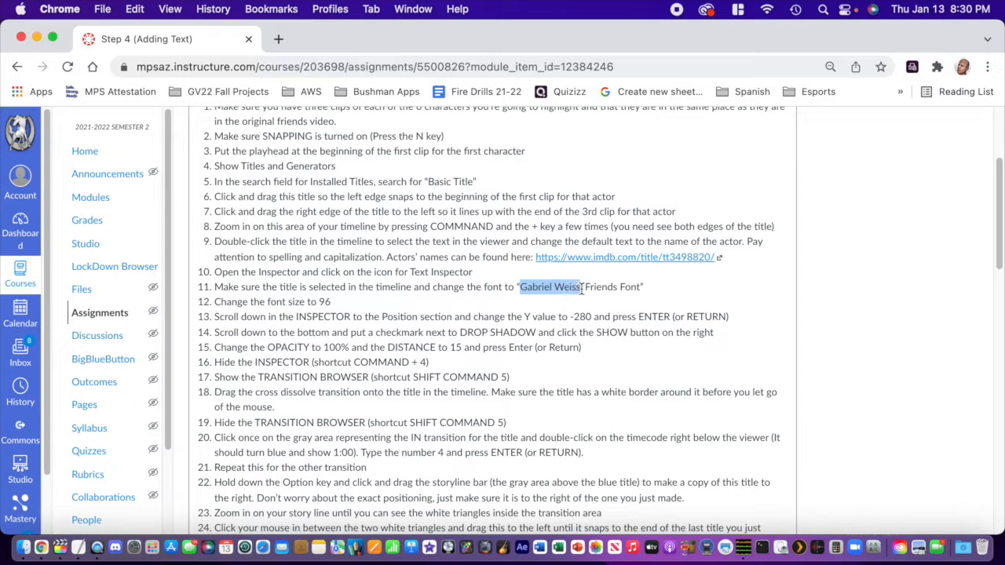
left_click(307, 317)
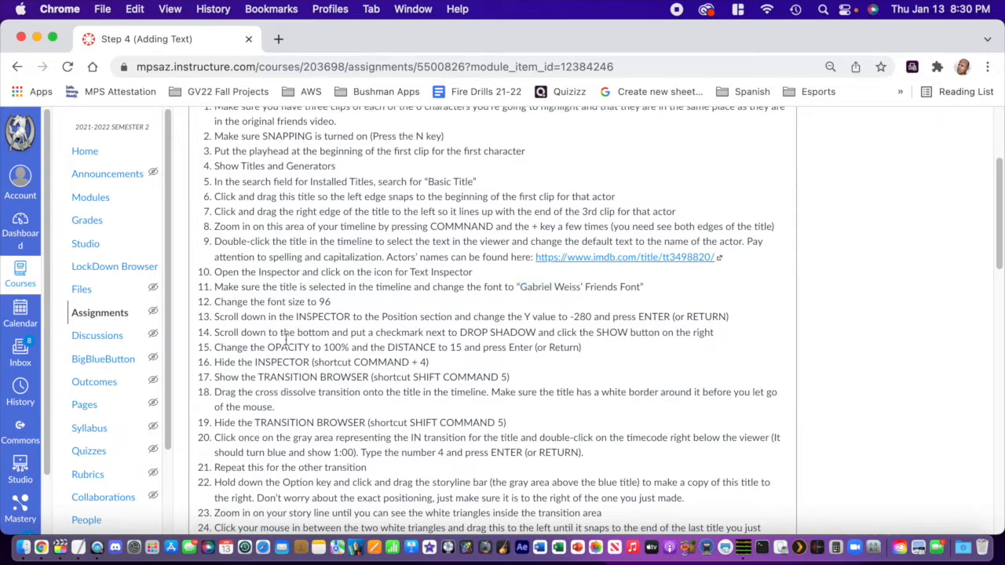
Examine the assignment's sample timeline screenshot and the Text for Opening instructions, highlighting the bulleted CIVIL WAR text
scroll(385, 388, "down", 10)
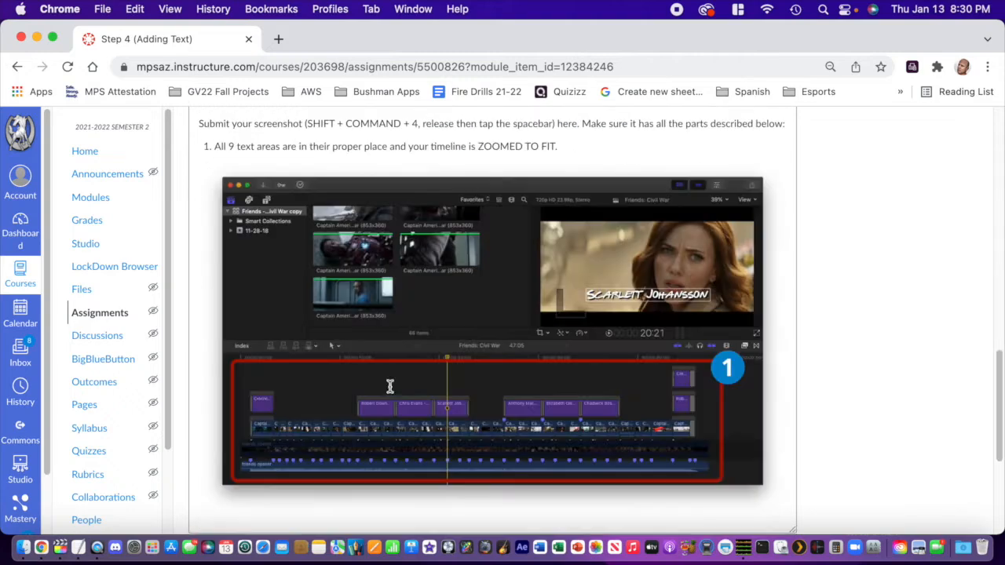
scroll(388, 385, "up", 5)
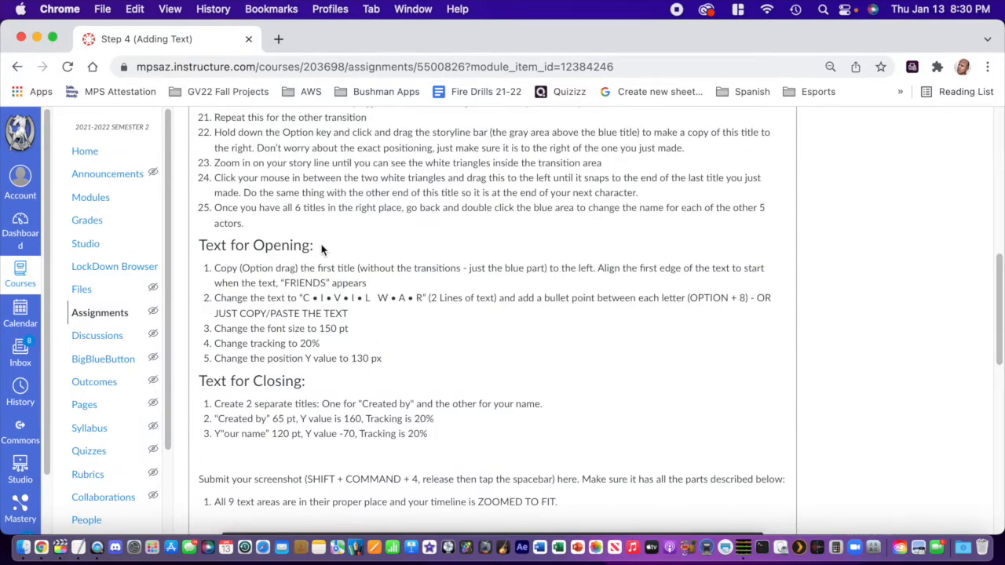
scroll(312, 216, "up", 15)
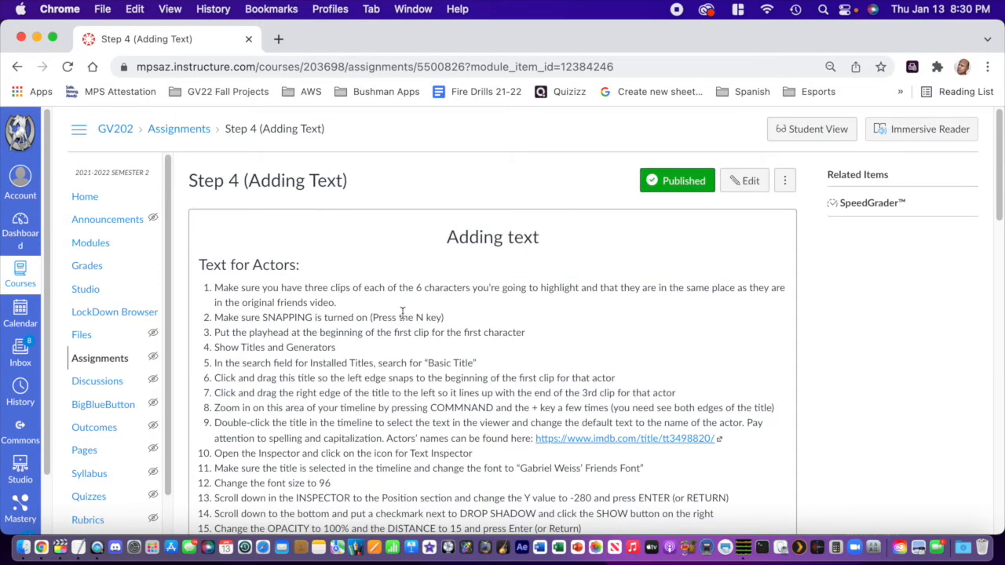
scroll(402, 314, "down", 4)
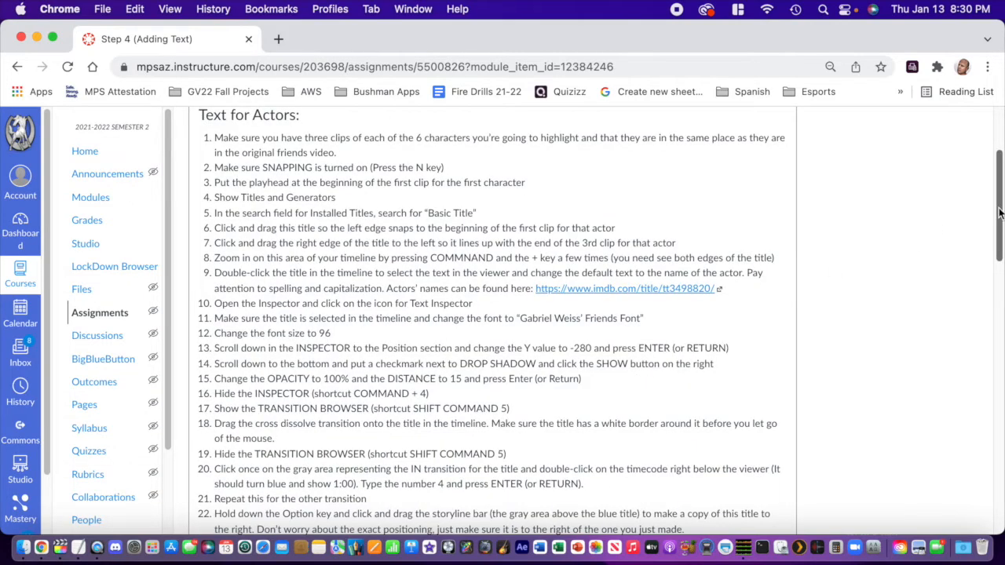
left_click_drag(996, 215, 995, 294)
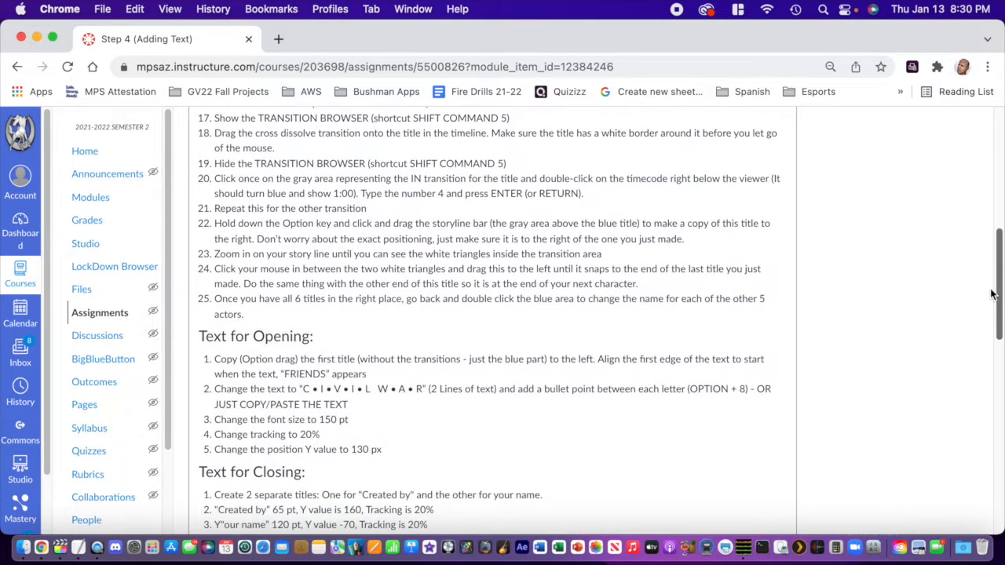
left_click_drag(303, 388, 423, 389)
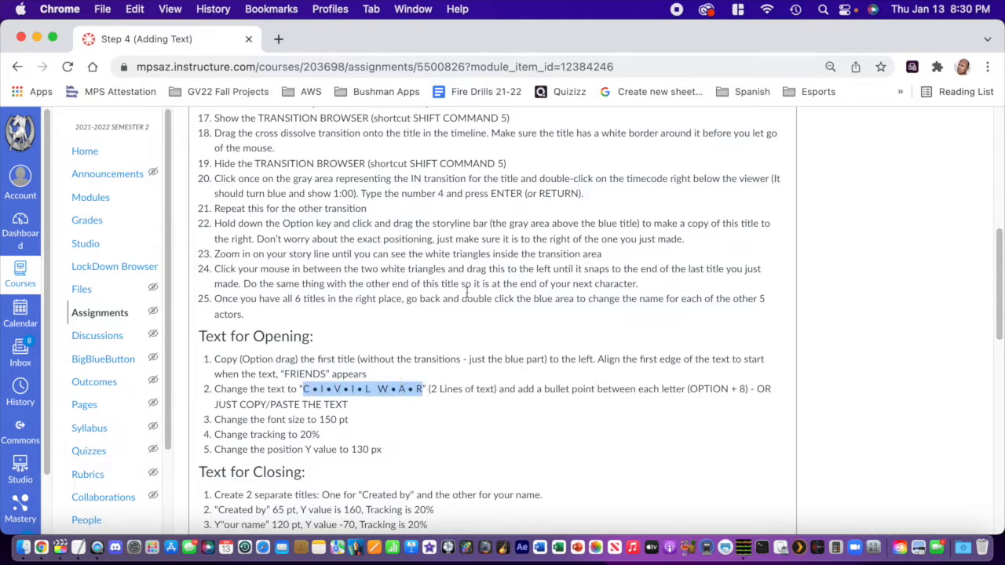
Switch to Final Cut Pro, disable all the Captain America clips in the timeline and enable the friends opener video clip
left_click(60, 547)
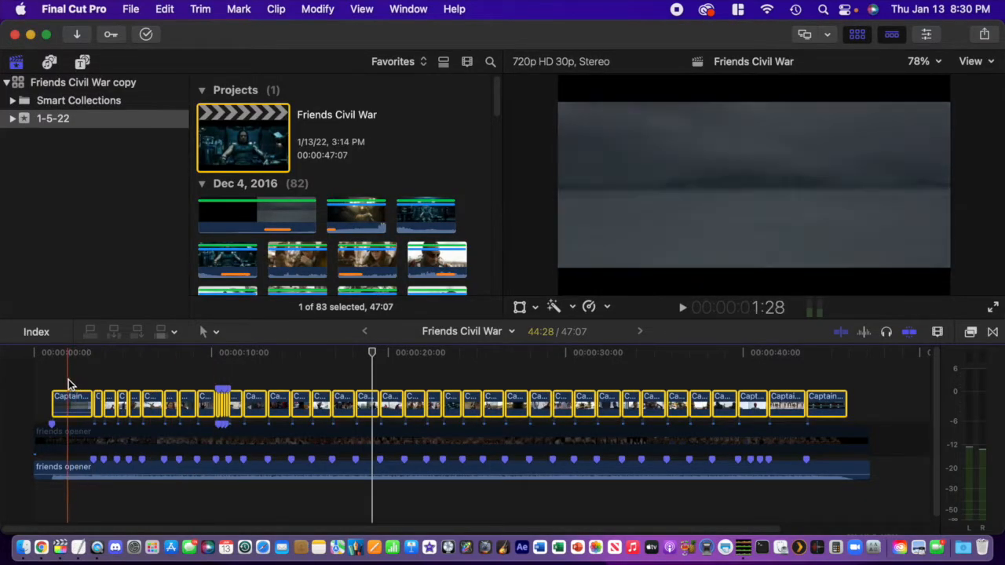
mouse_move(68, 381)
left_mouse_down()
mouse_move(644, 382)
mouse_move(853, 416)
mouse_move(852, 401)
left_mouse_up()
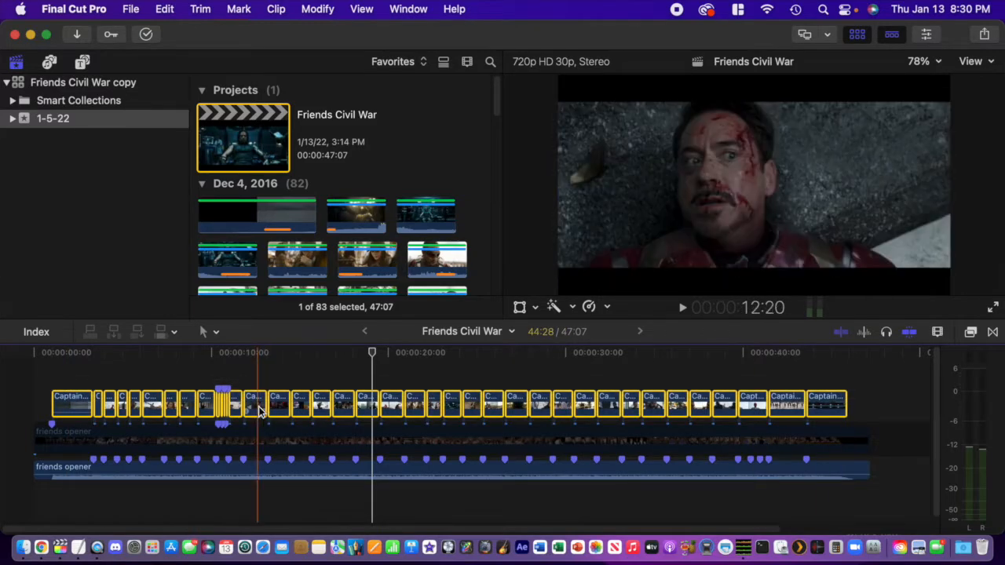
key("v")
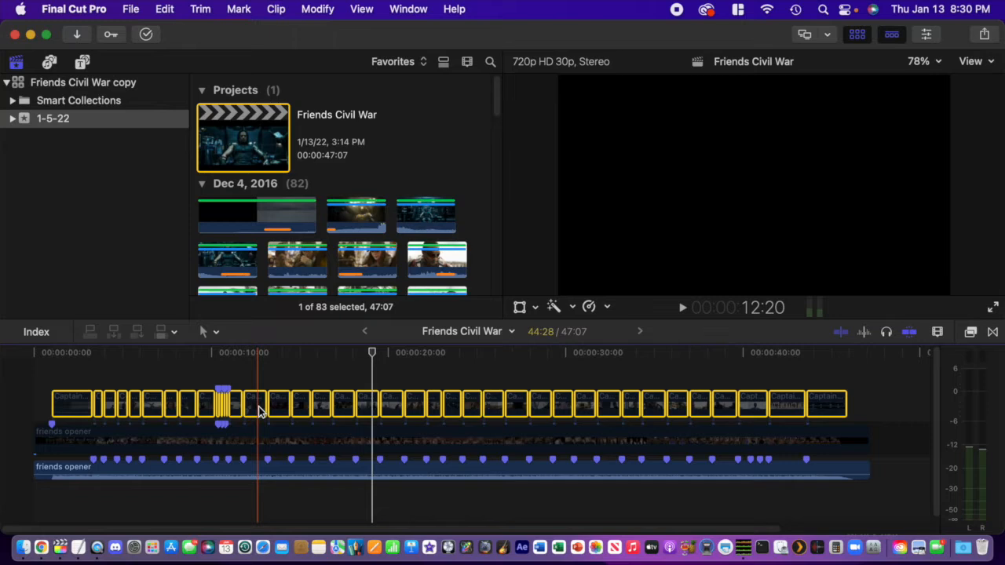
left_click(252, 436)
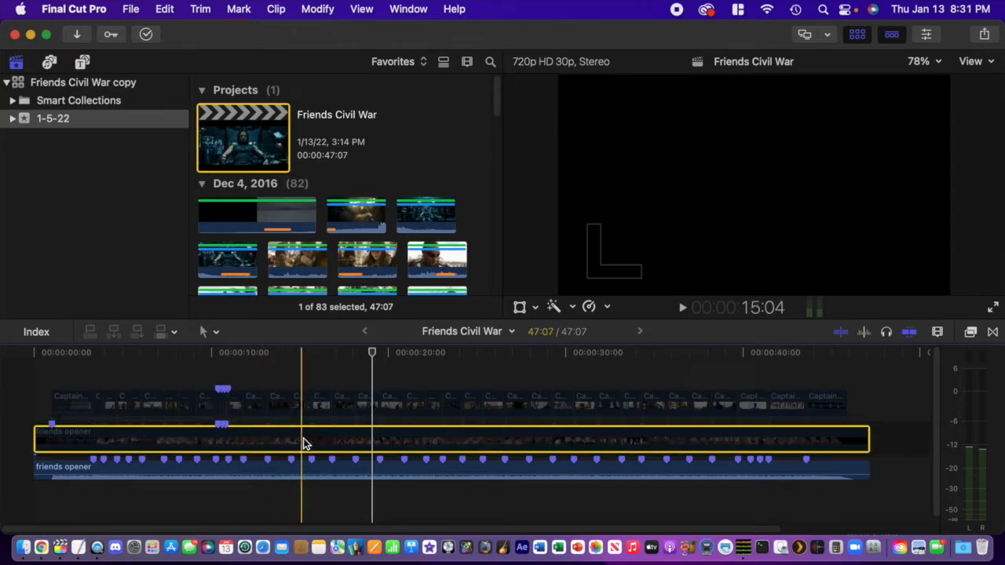
key("v")
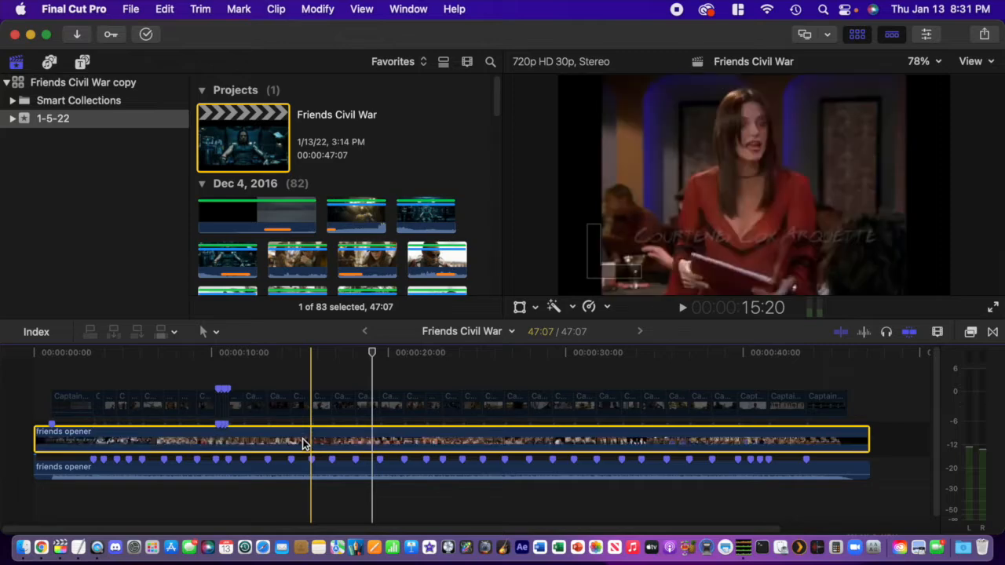
Move the playhead back near the start of the timeline and play the friends opener up to the FRIENDS title
left_click_drag(372, 354, 328, 358)
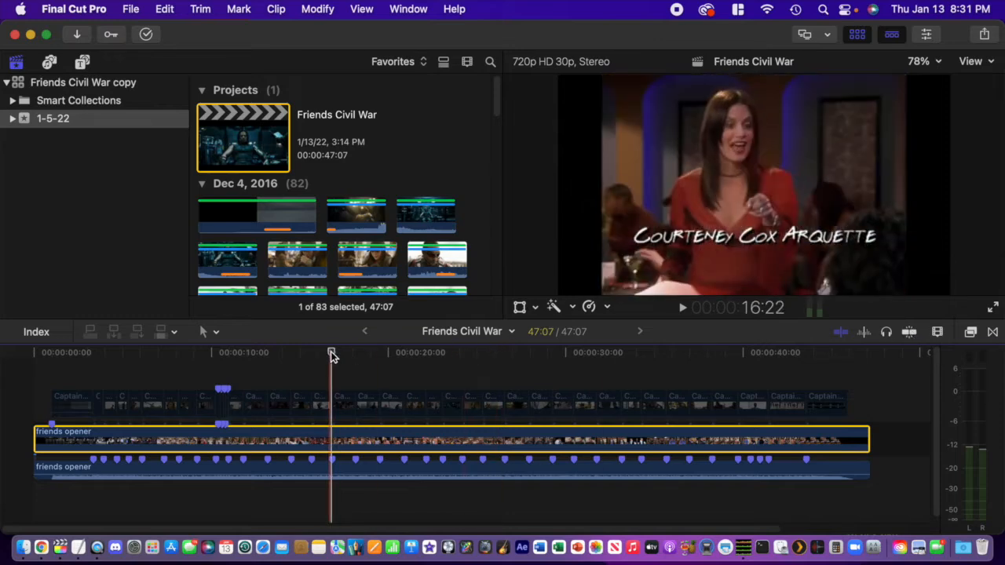
left_click_drag(330, 353, 42, 367)
key("space")
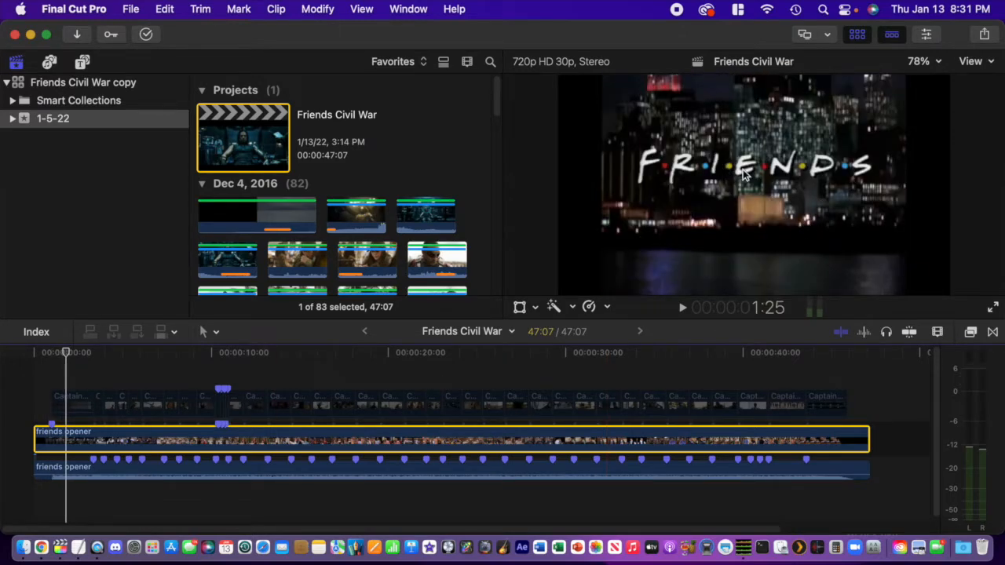
Bring up the Friends Civil War Text.txt file in TextEdit, shrink its window and highlight the bulleted CIVIL WAR title line
left_click(78, 548)
left_click_drag(350, 136, 275, 101)
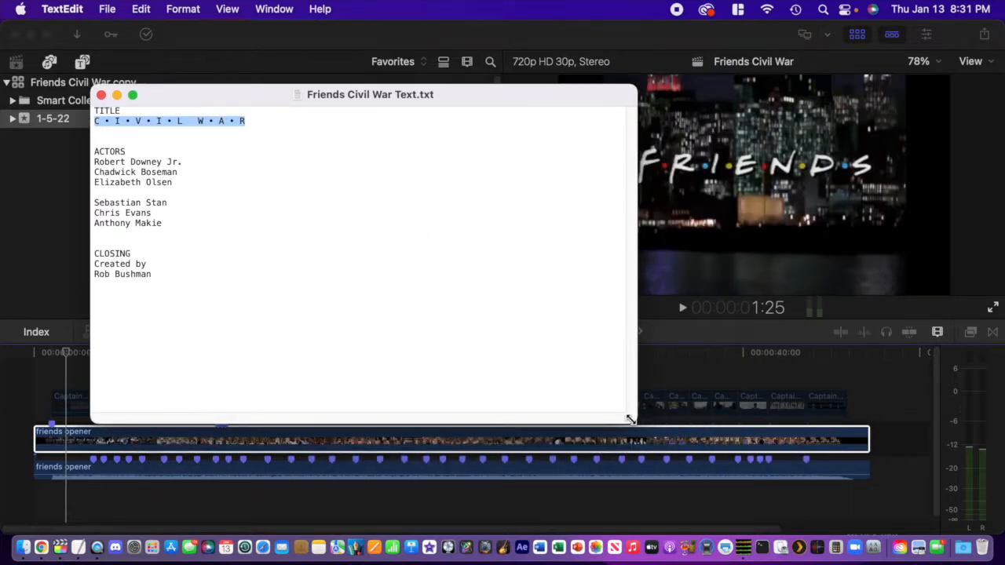
left_click_drag(626, 421, 372, 343)
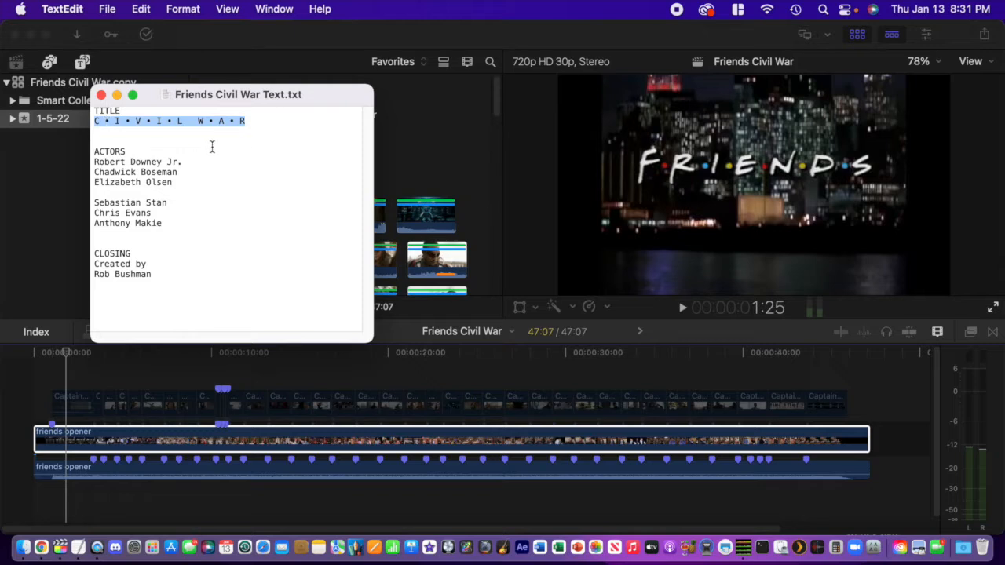
left_click(250, 121)
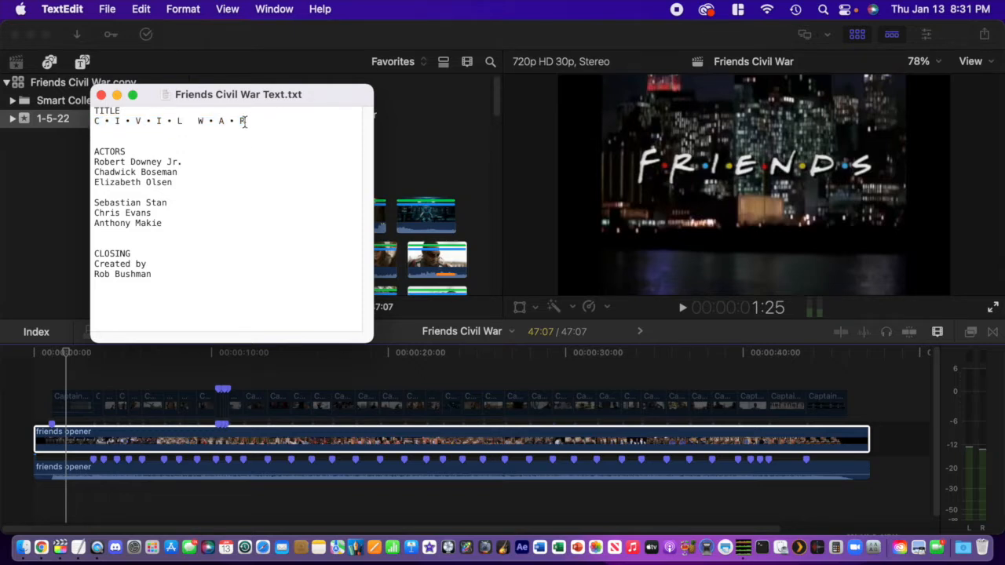
left_click_drag(245, 121, 83, 123)
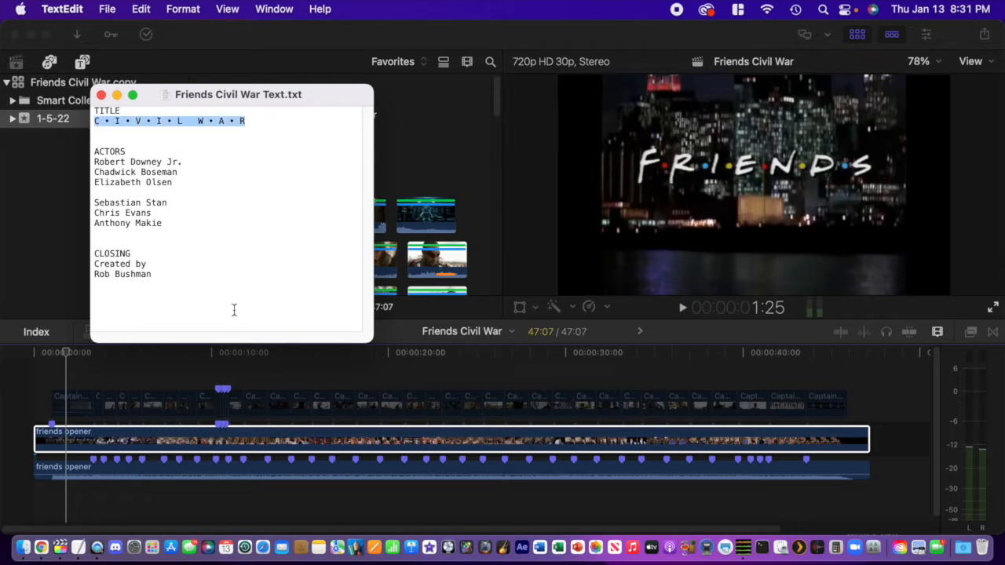
Return to Final Cut Pro and examine the opening title, an actor credit and the closing Created By credit in the friends opener
left_click(67, 353)
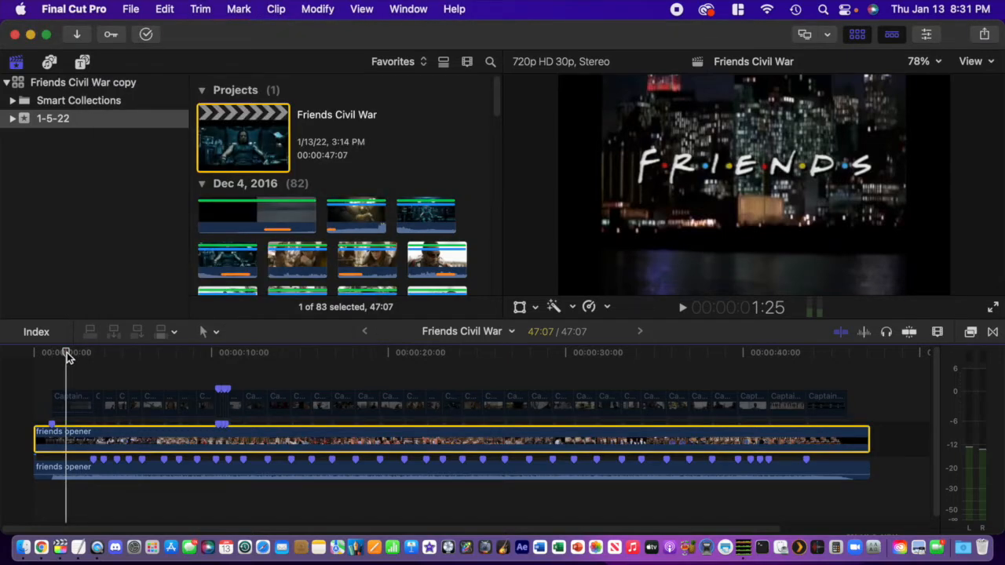
left_click_drag(66, 354, 82, 354)
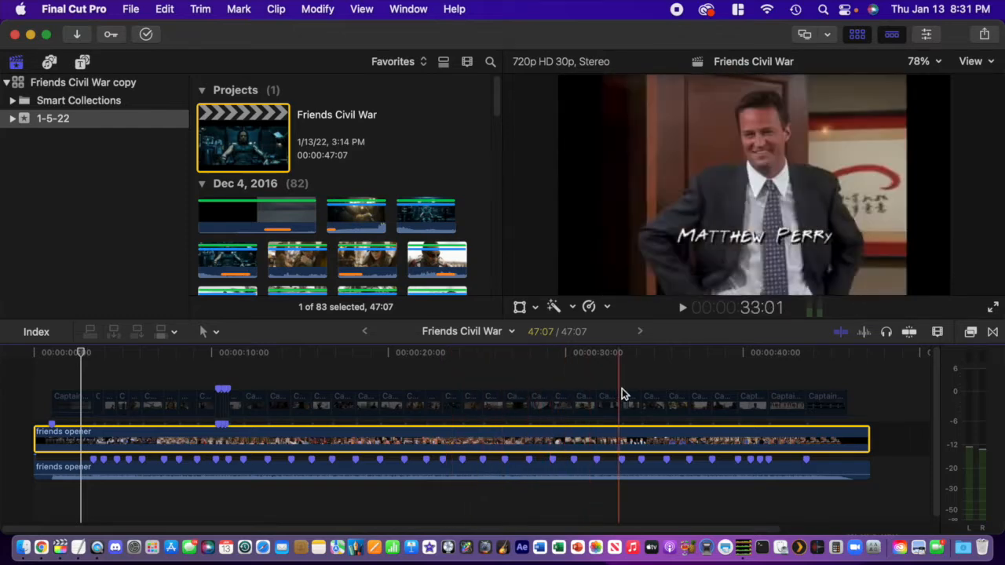
left_click(658, 388)
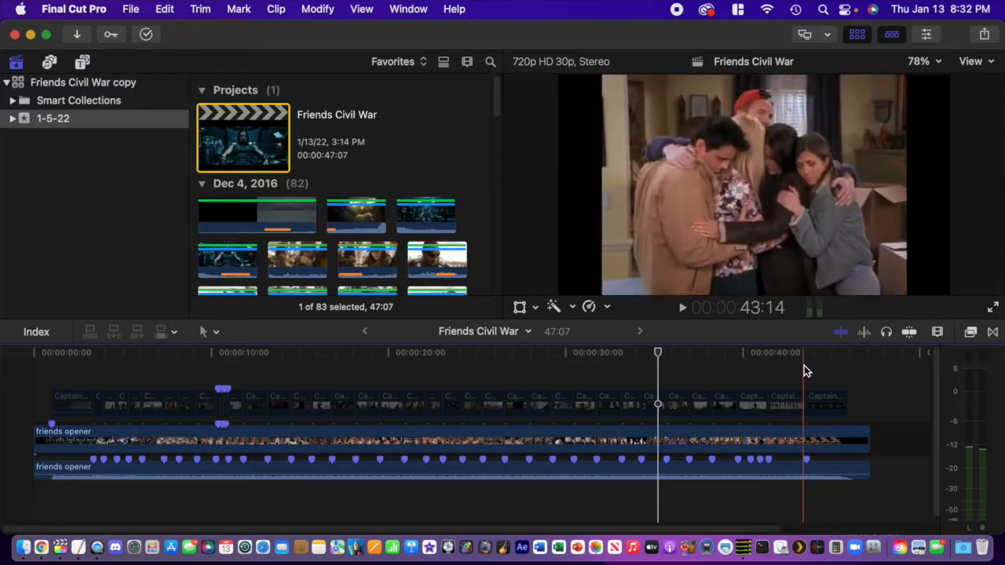
left_click(814, 365)
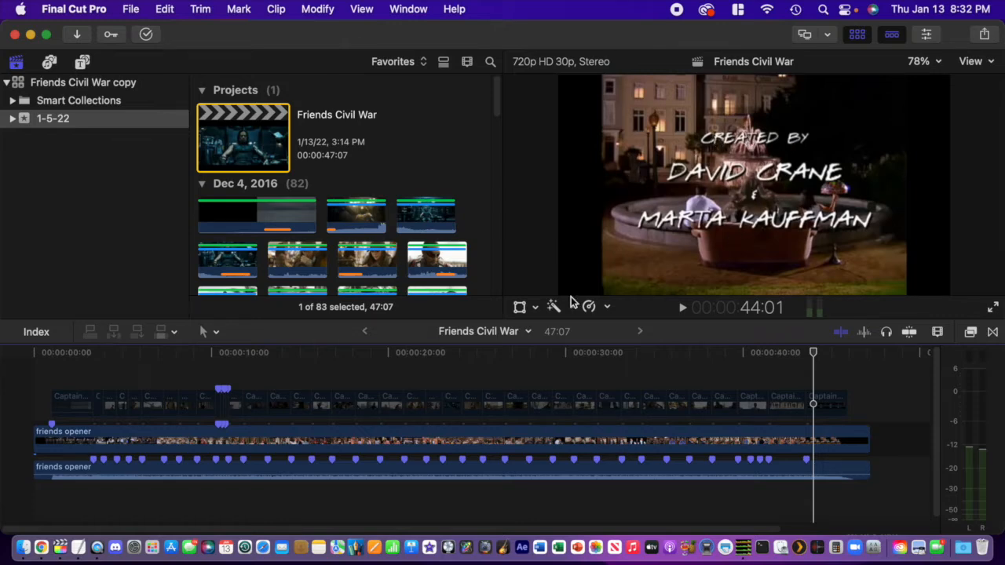
Switch to Chrome and review the Text for Opening and Text for Closing instructions, highlighting the bulleted title and the closing name entry
left_click(42, 549)
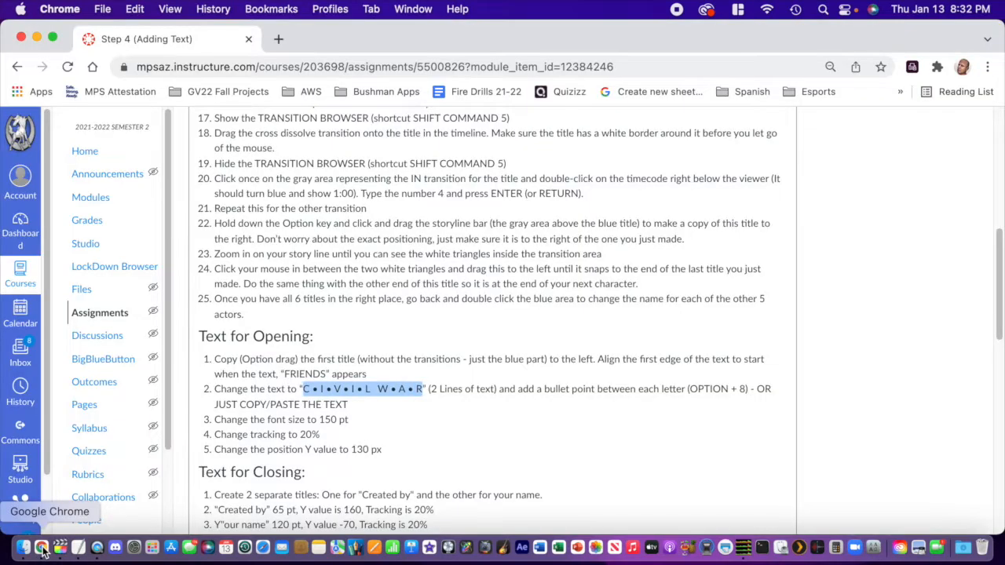
left_click_drag(303, 388, 422, 388)
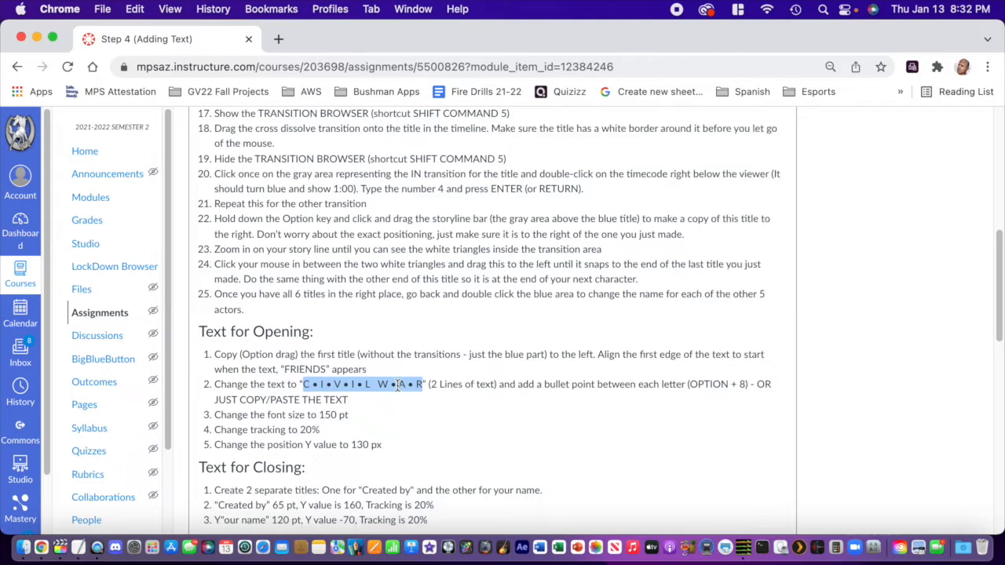
scroll(392, 384, "down", 3)
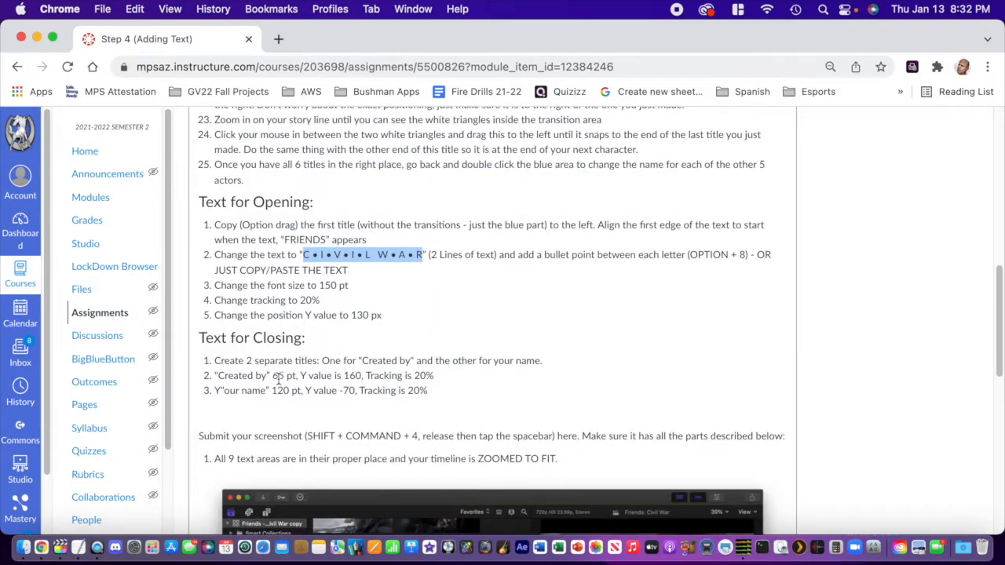
left_click_drag(274, 377, 290, 392)
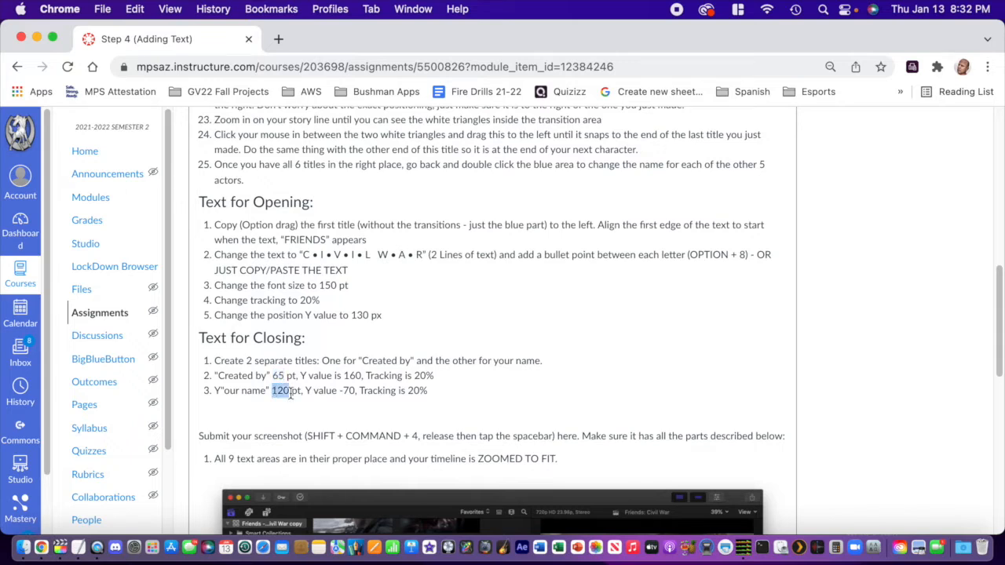
left_click(224, 390)
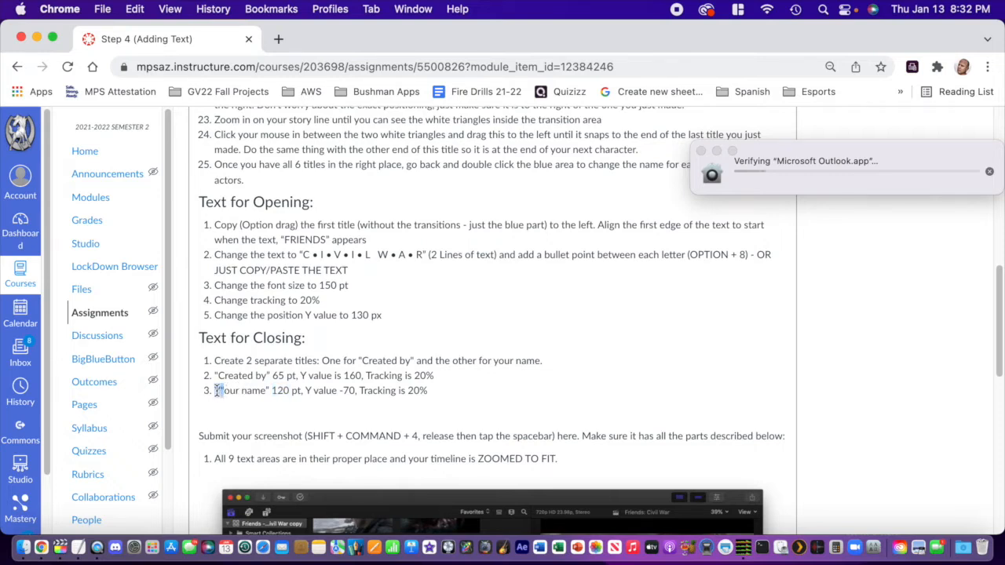
left_click(242, 405)
left_click_drag(216, 390, 267, 391)
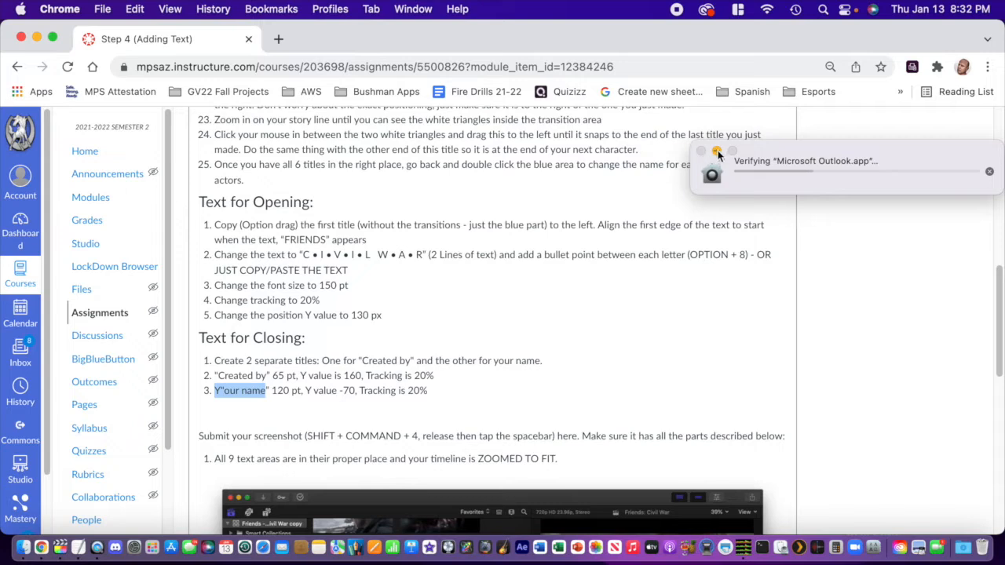
Minimize the Microsoft Outlook verification window and read the assignment's Text for Actors instructions
left_click(717, 151)
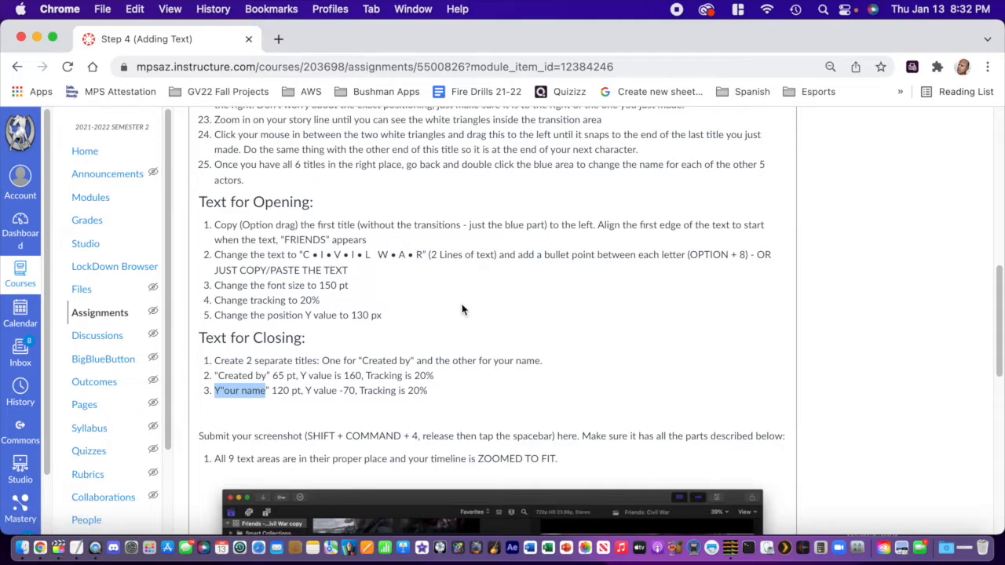
scroll(461, 306, "up", 5)
scroll(461, 306, "up", 8)
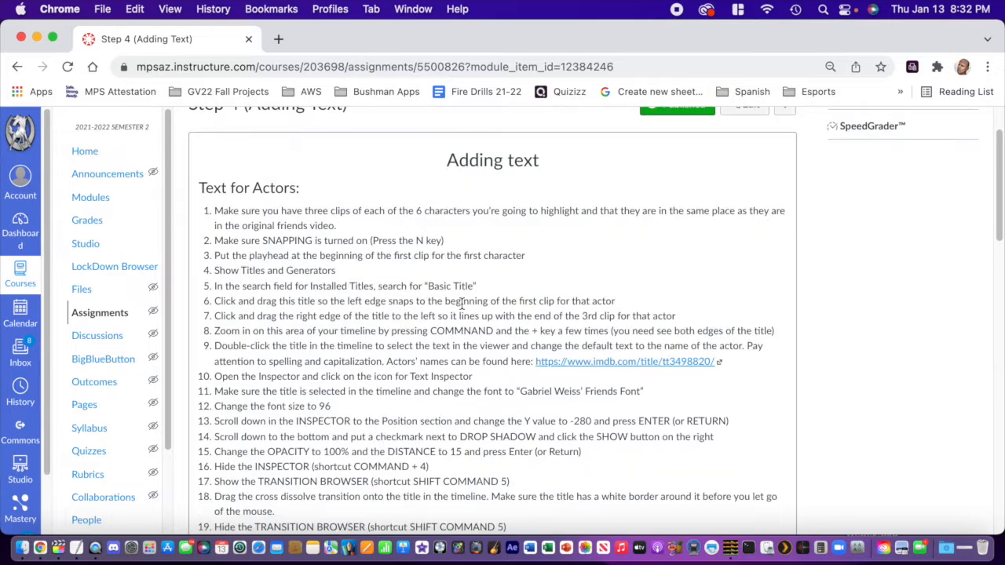
scroll(465, 311, "down", 3)
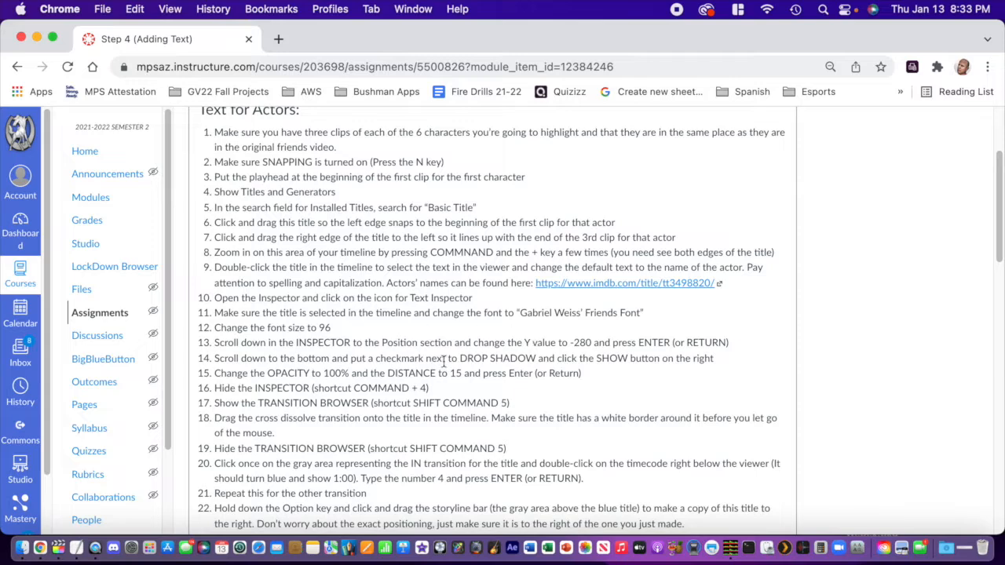
Switch to Final Cut Pro, search the installed titles for "basic" and select Basic Title
left_click(60, 550)
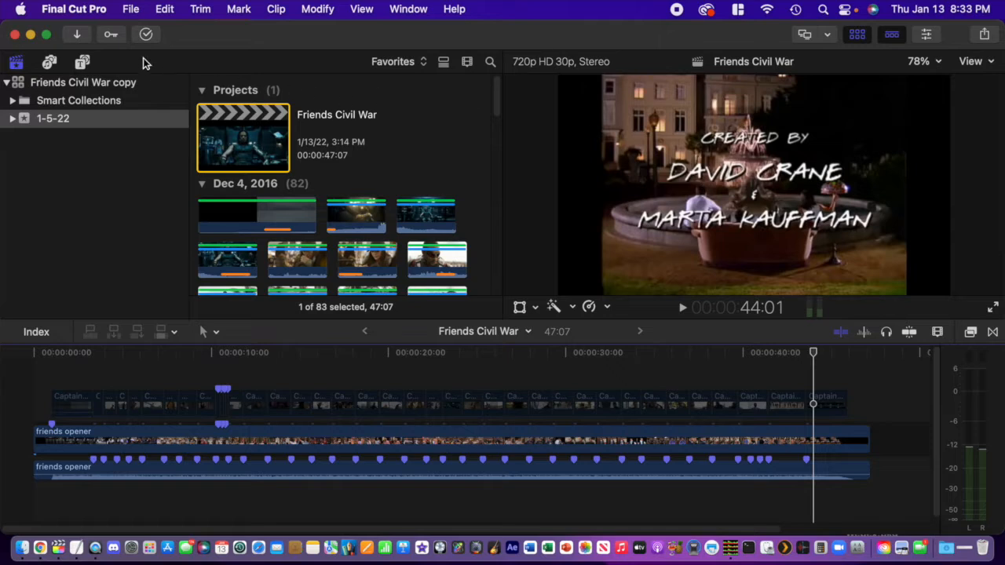
left_click(83, 63)
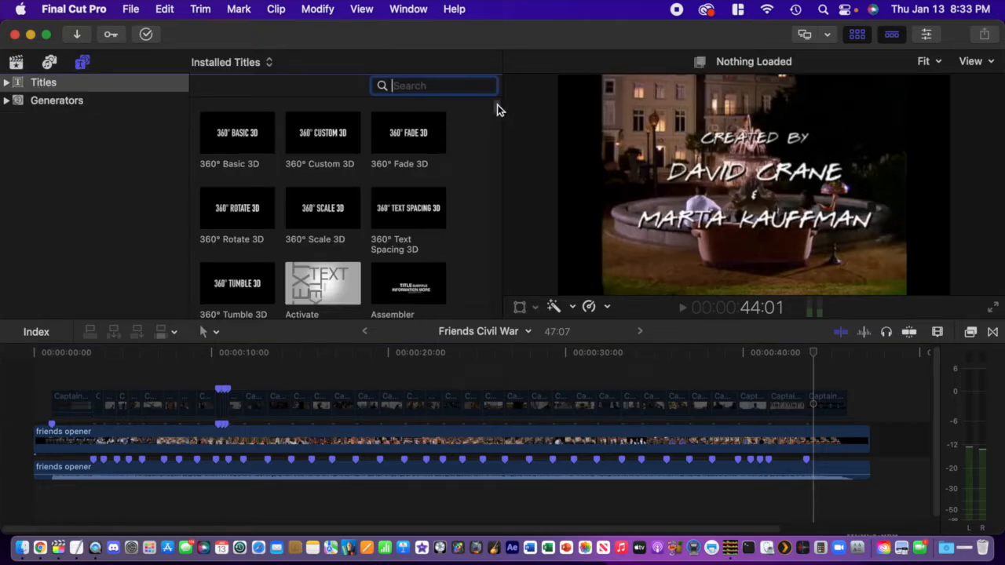
scroll(498, 110, "down", 5)
scroll(501, 120, "down", 5)
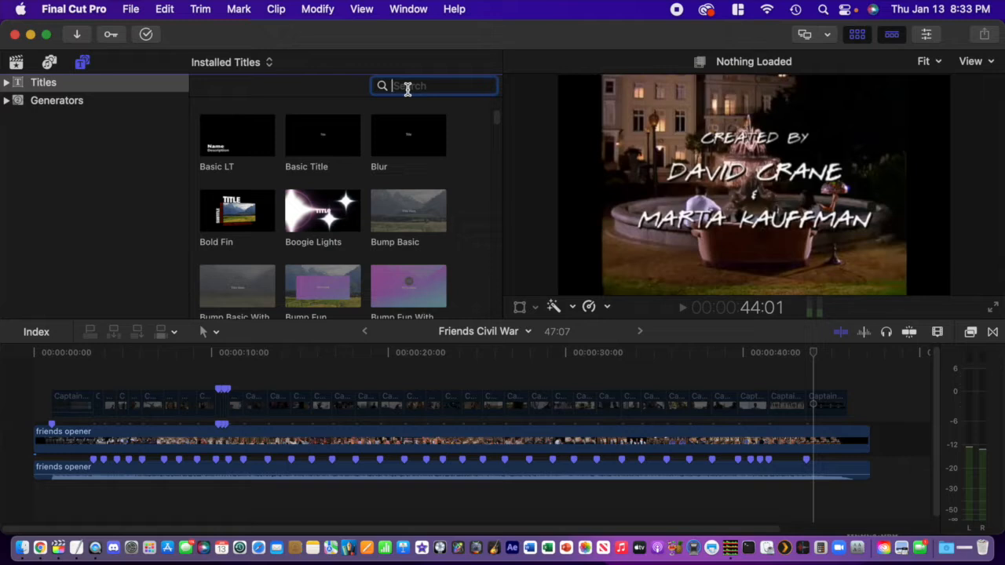
type("basic")
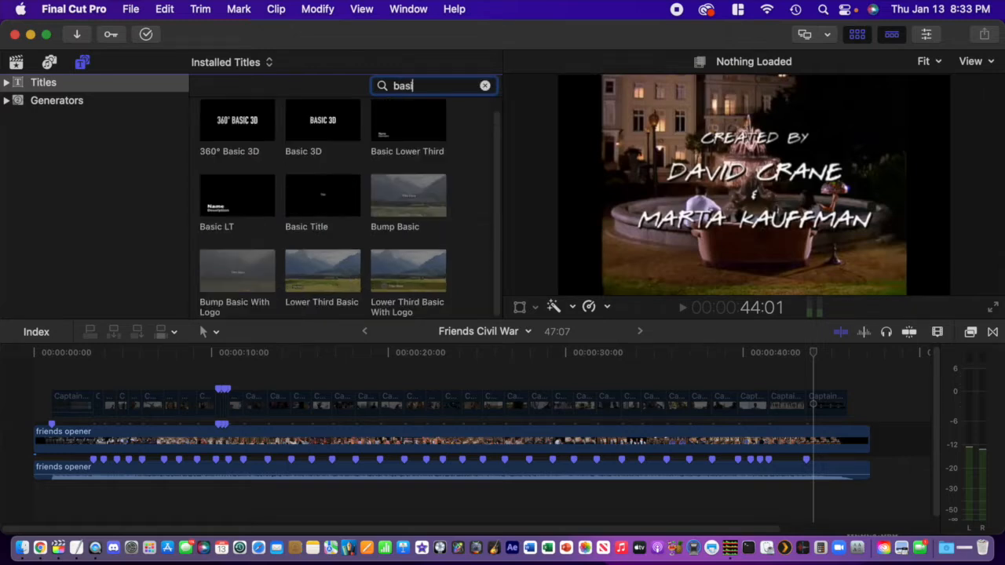
left_click(326, 202)
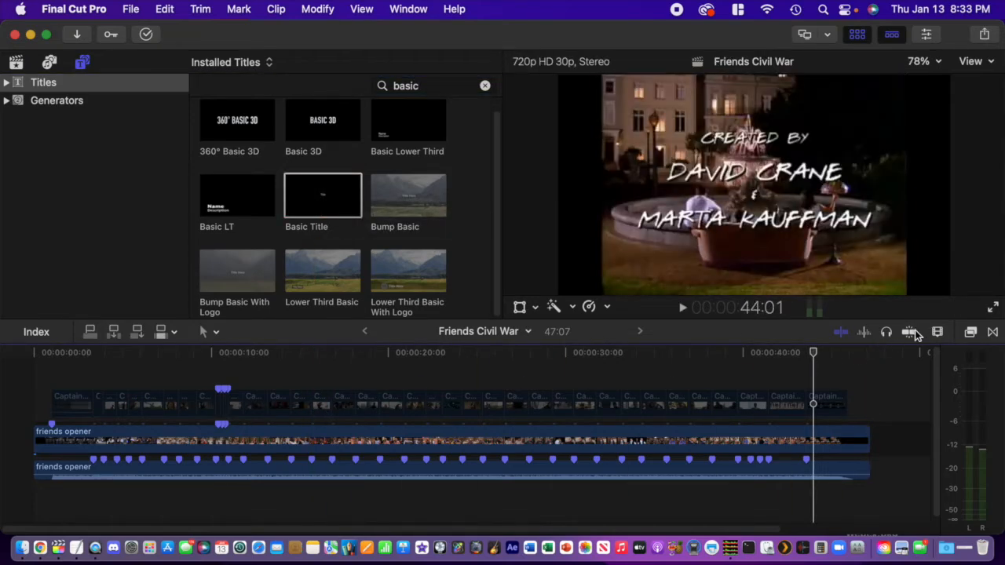
Turn on snapping, place Basic Title at 11:25 above the first actor's first clip and trim it to end with the third clip
left_click(909, 332)
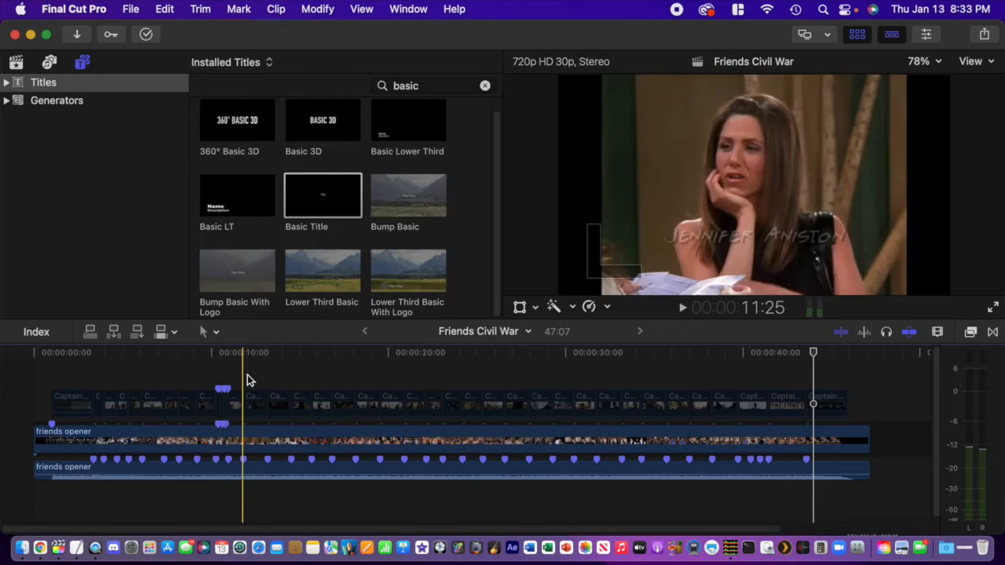
left_click(248, 376)
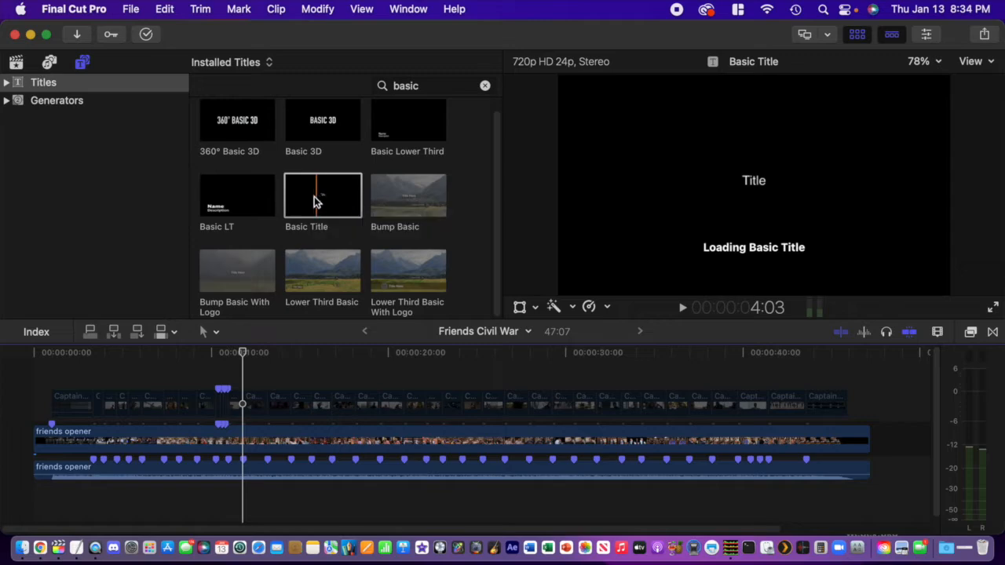
left_click_drag(314, 196, 246, 382)
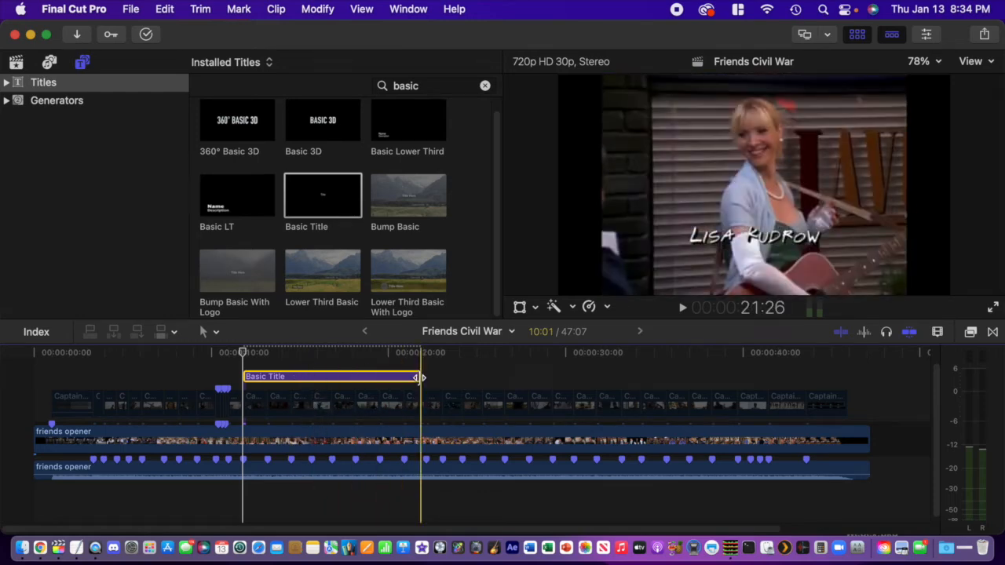
left_click_drag(417, 376, 307, 385)
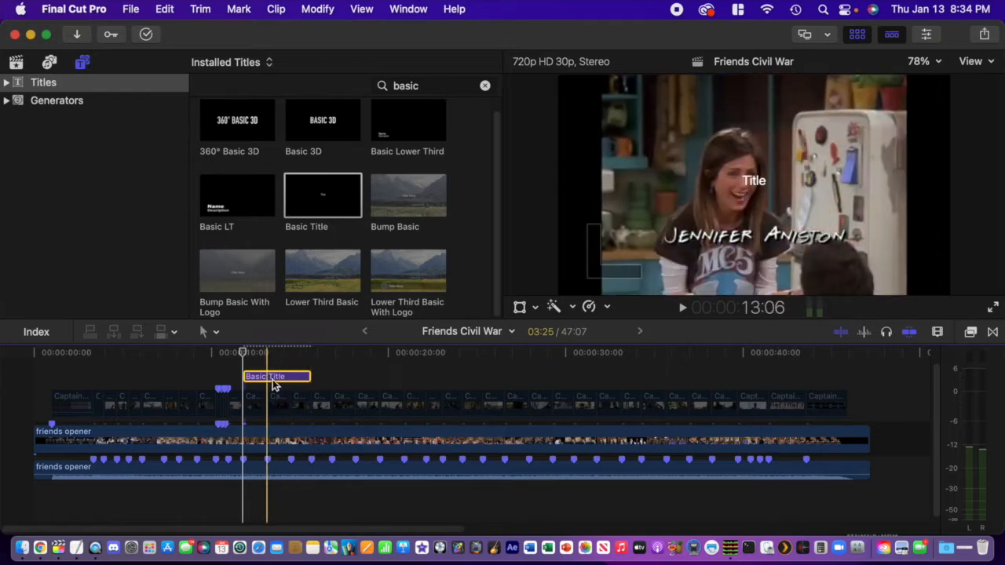
Check the third Captain America clip beneath the title and place the playhead at 13:06 within the title
left_click(274, 351)
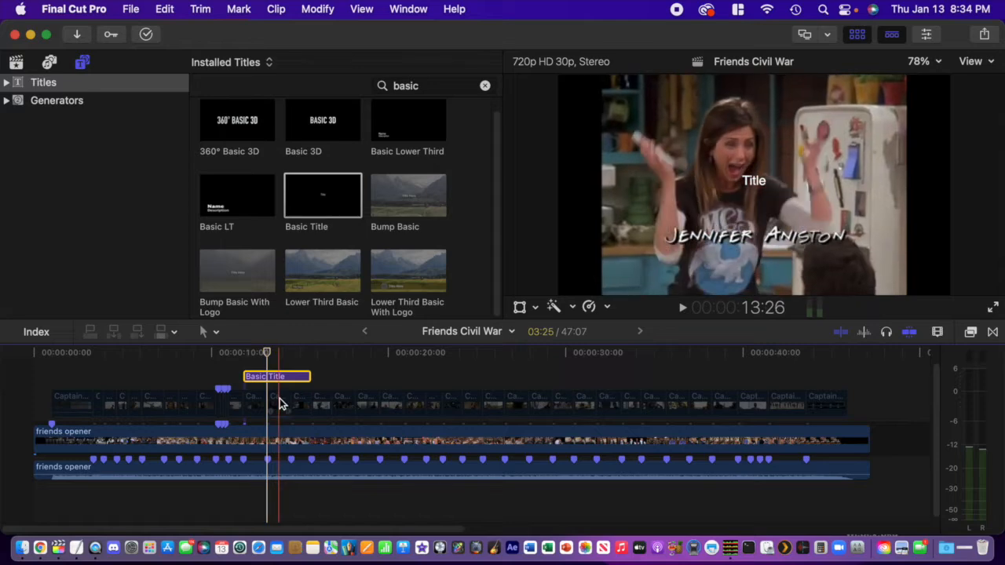
left_click(299, 404)
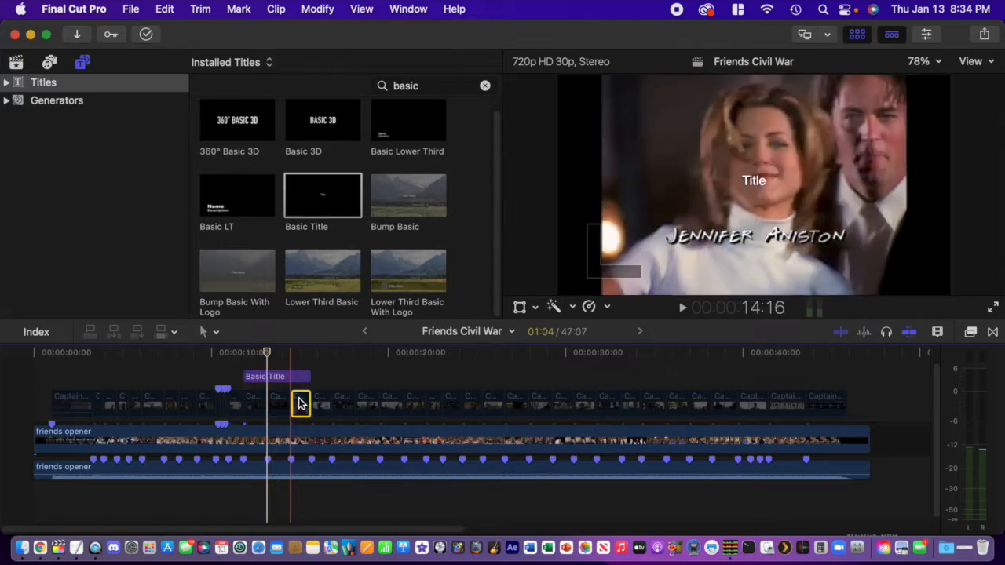
left_click(302, 354)
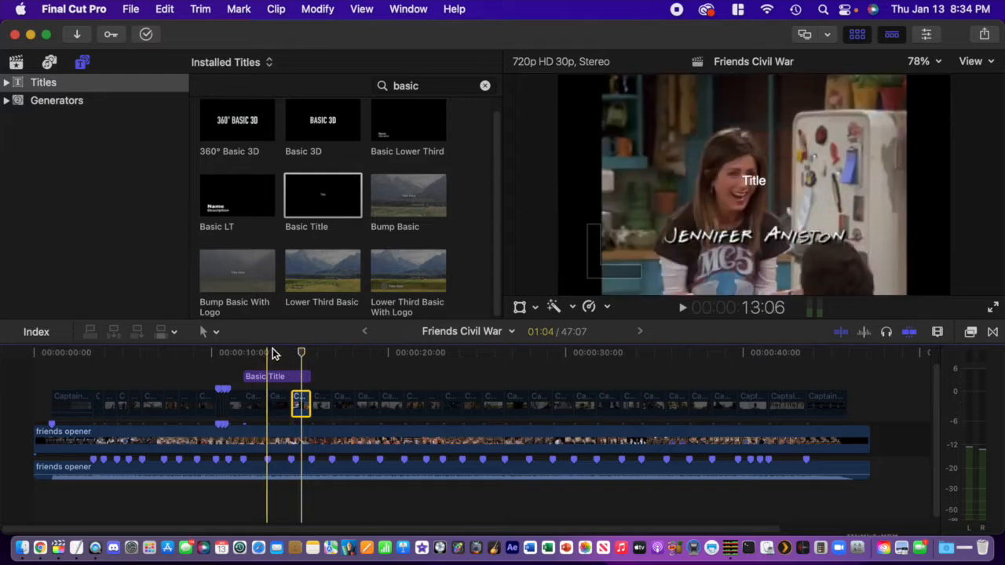
left_click(274, 354)
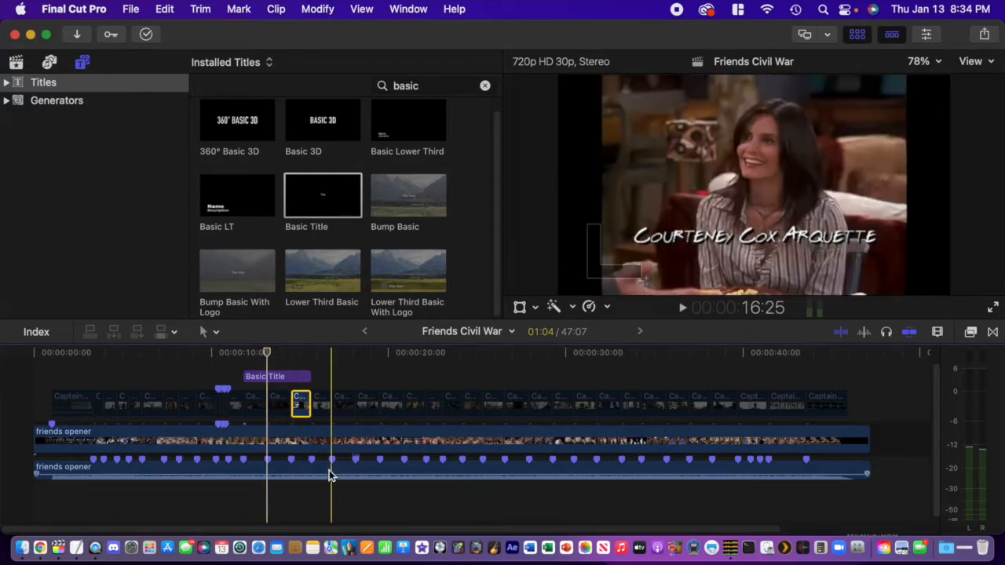
Copy the first actor's name, Robert Downey Jr., from the TextEdit file and return to Final Cut Pro
left_click(40, 550)
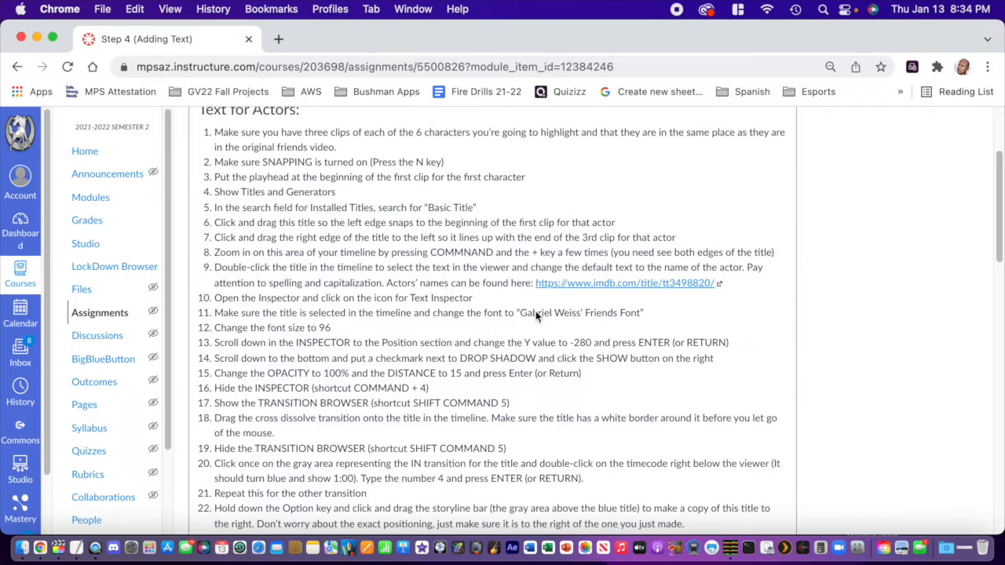
left_click(77, 550)
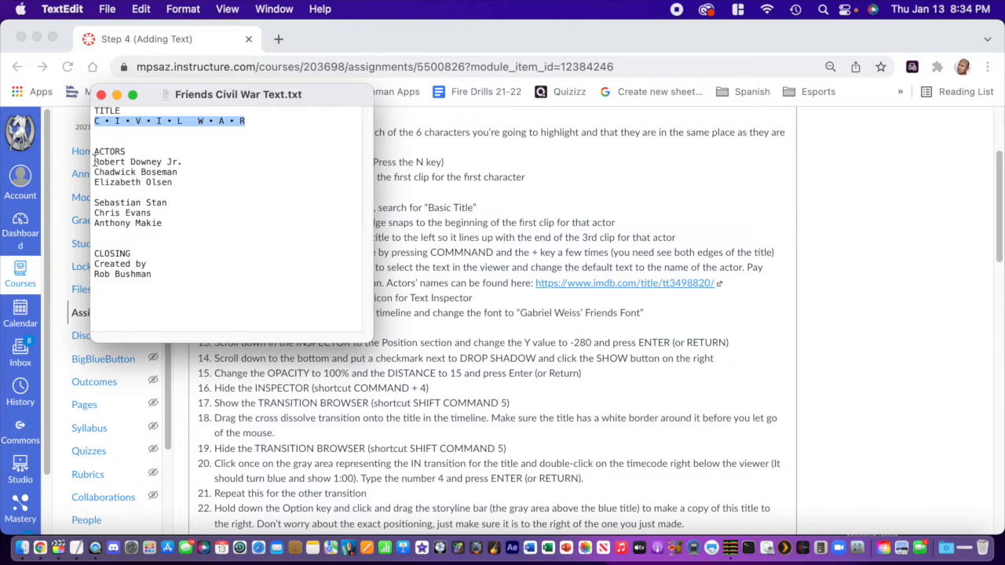
left_click_drag(95, 160, 186, 159)
key("super+c")
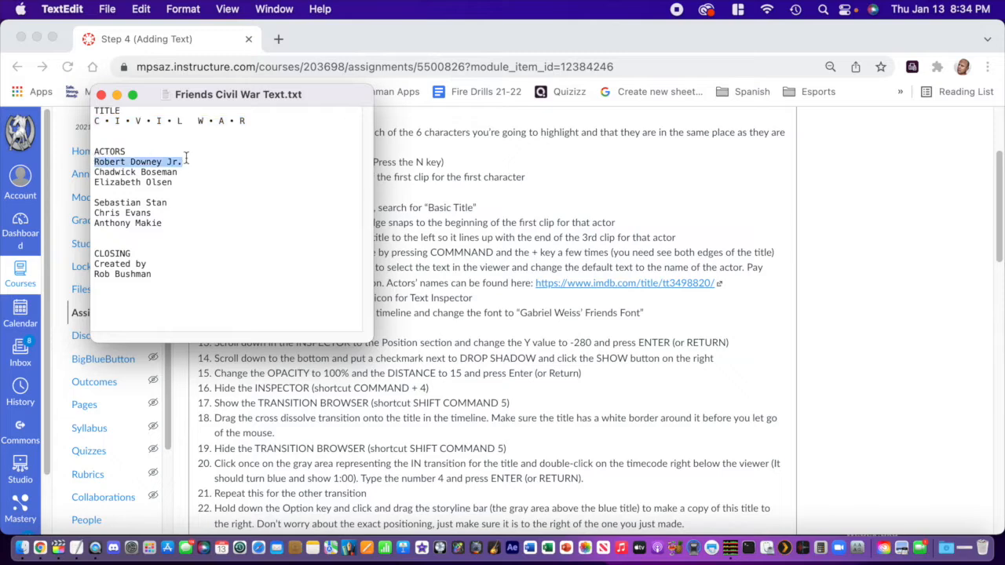
left_click(142, 9)
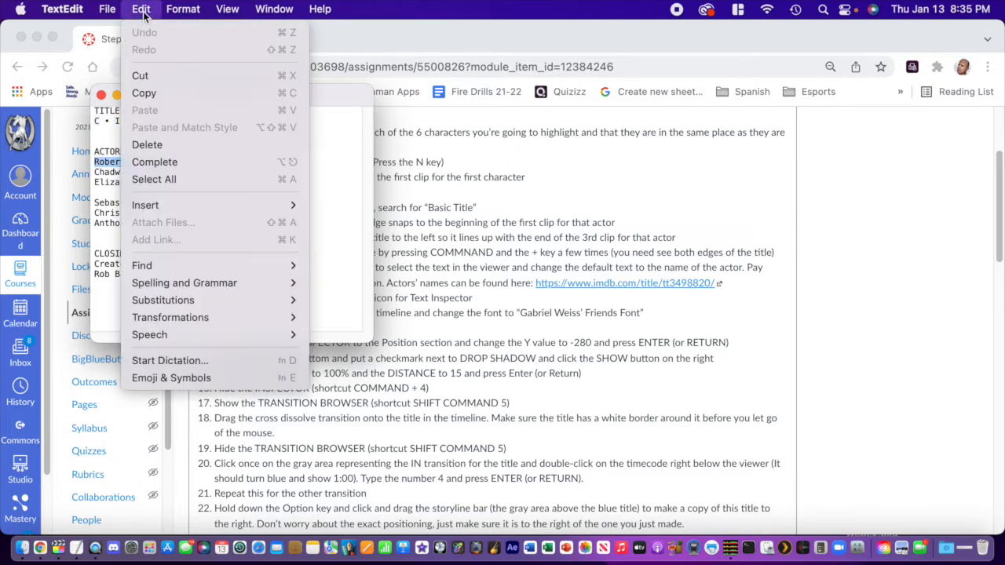
left_click(153, 93)
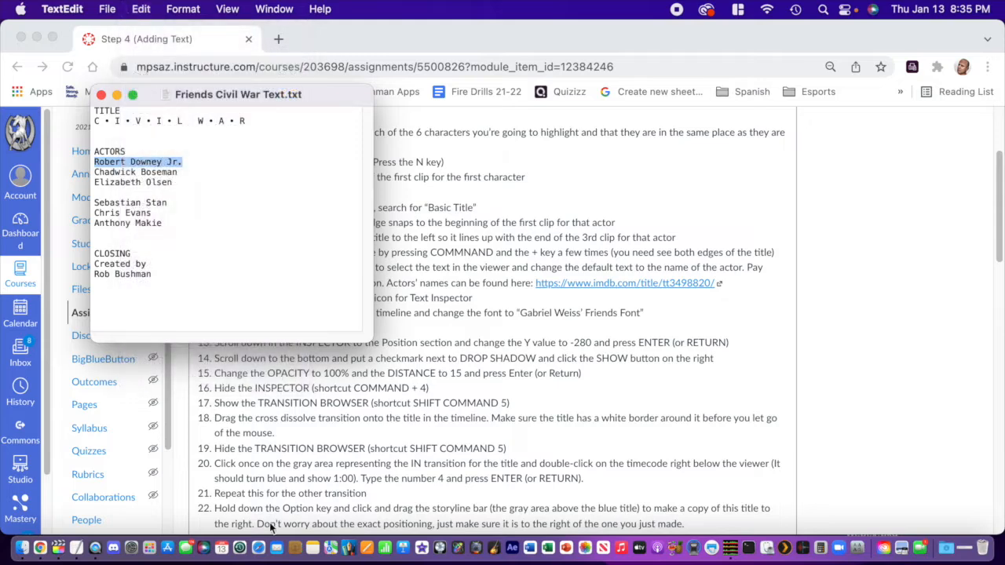
left_click(58, 552)
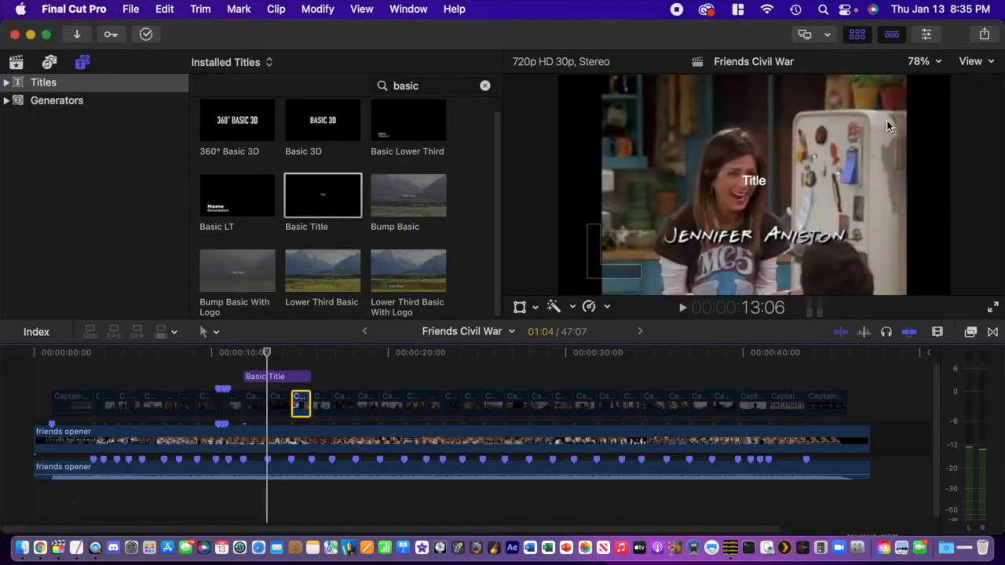
Select the Basic Title above the first actor's clips and replace its default text with Robert Downey Jr. in the Text Inspector
left_click(291, 377)
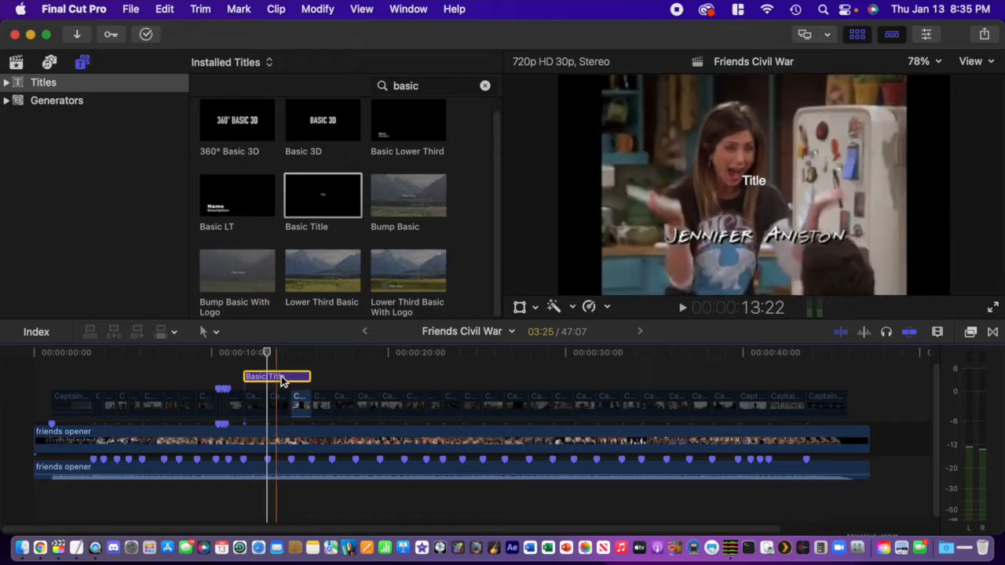
double_click(754, 181)
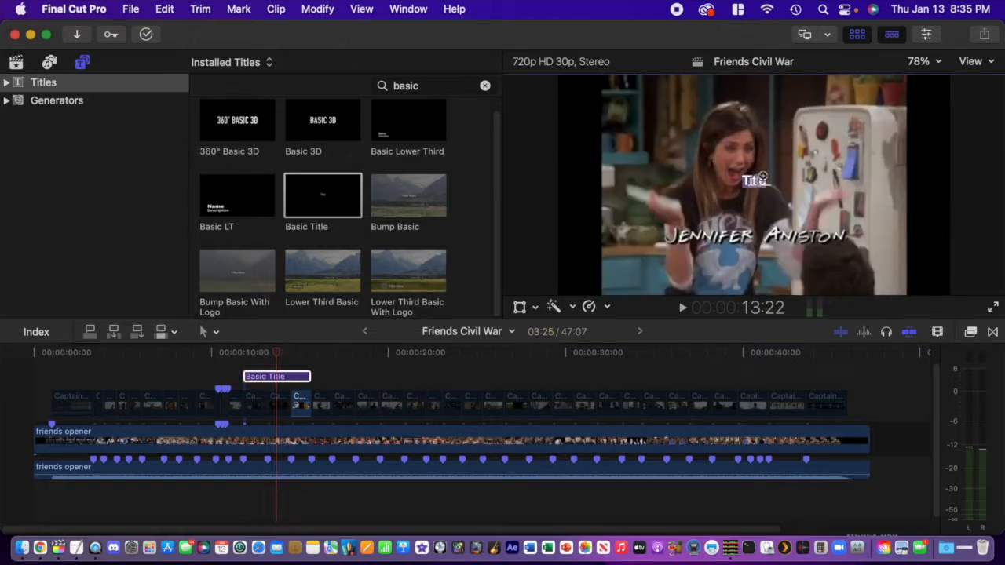
left_click(928, 36)
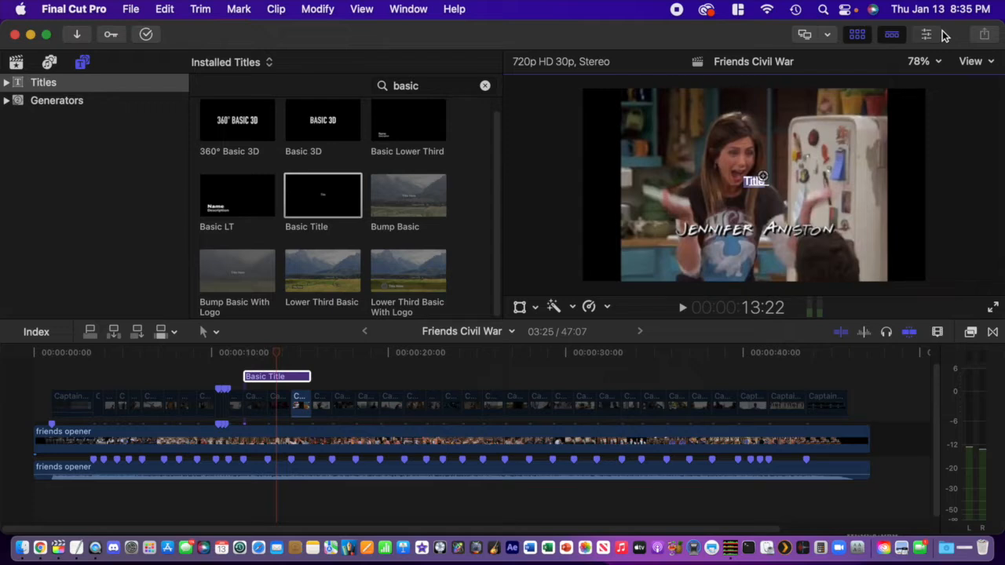
left_click(942, 31)
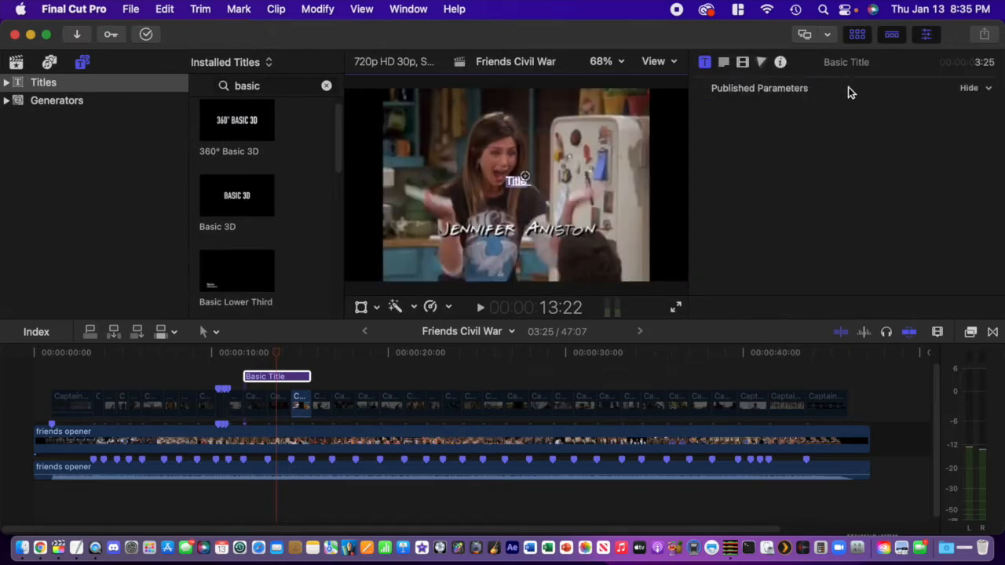
left_click(727, 63)
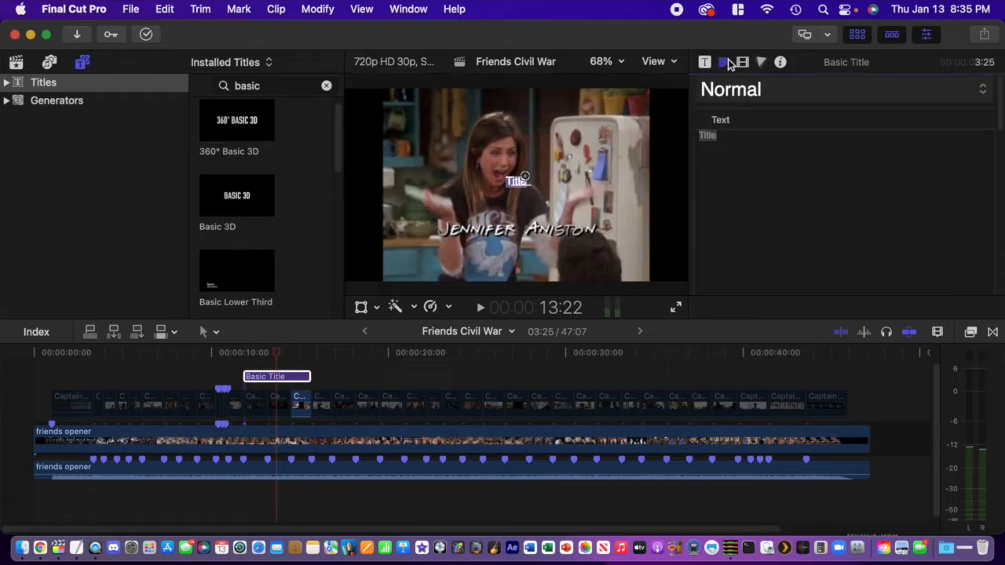
left_click(706, 137)
left_click(738, 140)
left_click_drag(738, 139, 680, 133)
key("BackSpace")
key("super+v")
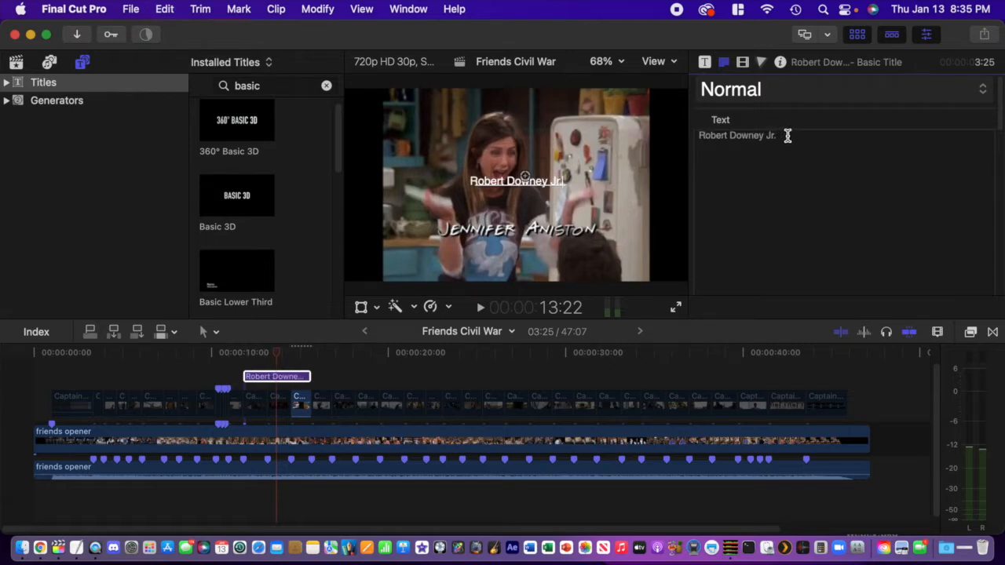
Select the actor's whole name in the Text Inspector and set its font size to 96
left_click_drag(785, 139, 662, 131)
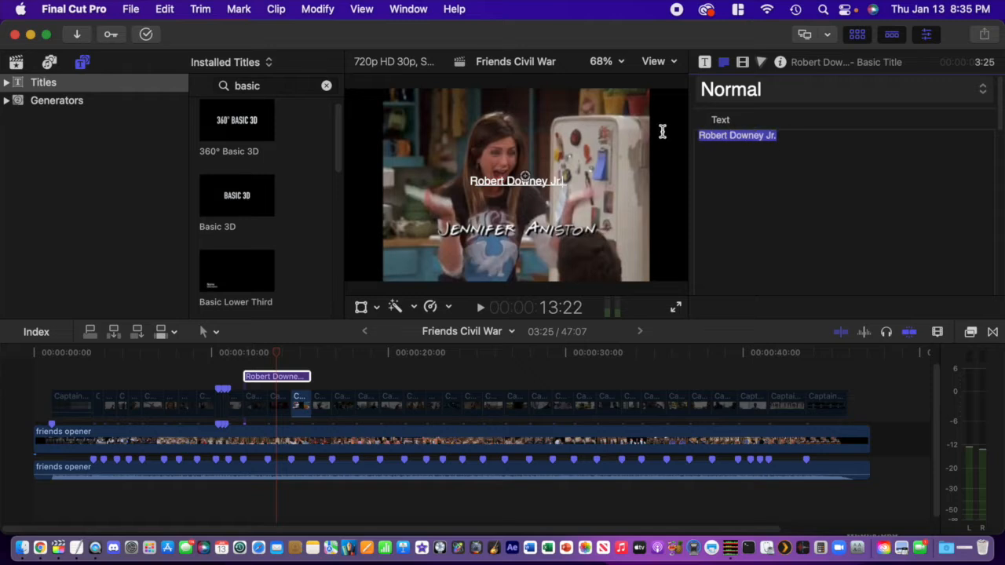
left_click(705, 62)
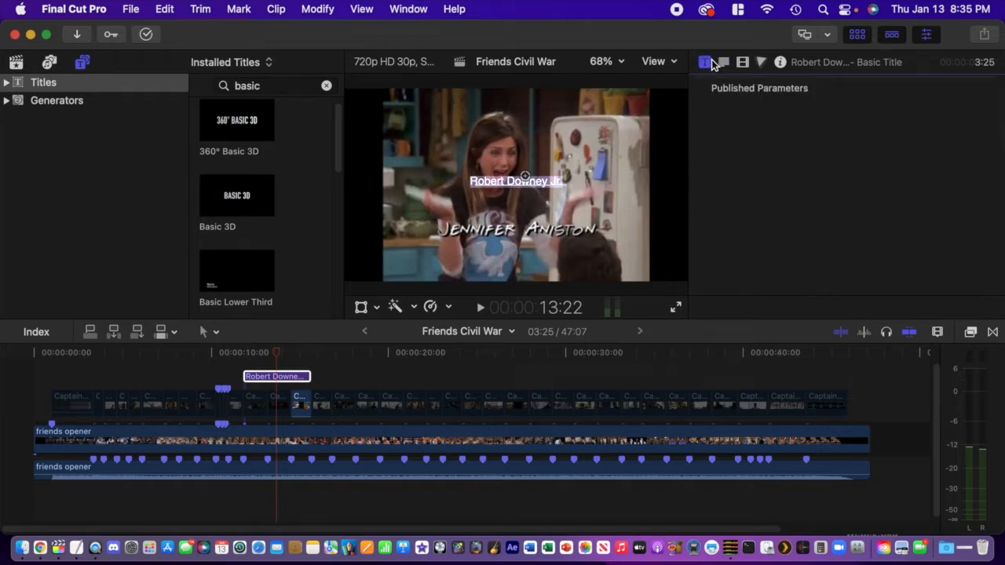
left_click(724, 63)
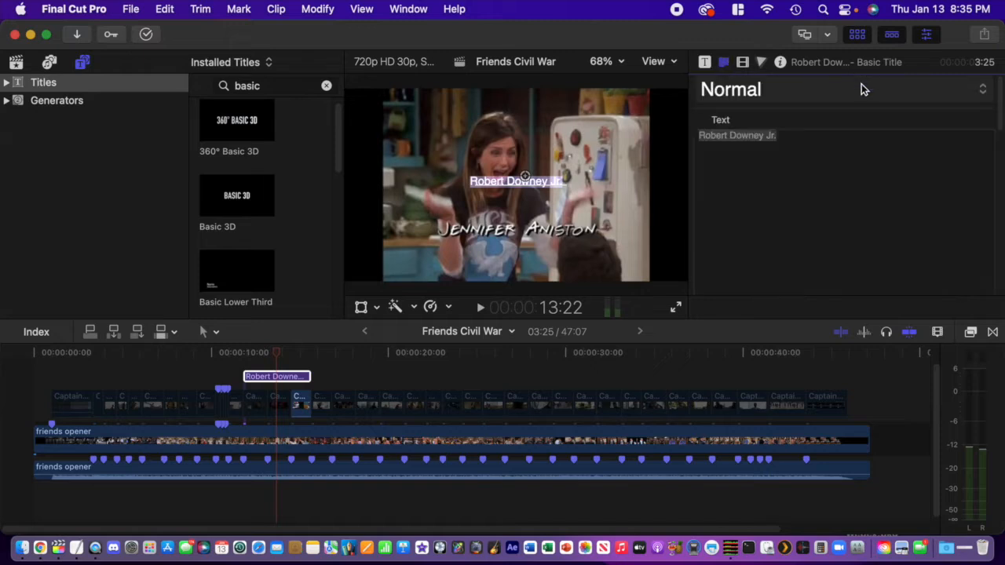
left_click_drag(1001, 127, 1001, 183)
left_click(911, 166)
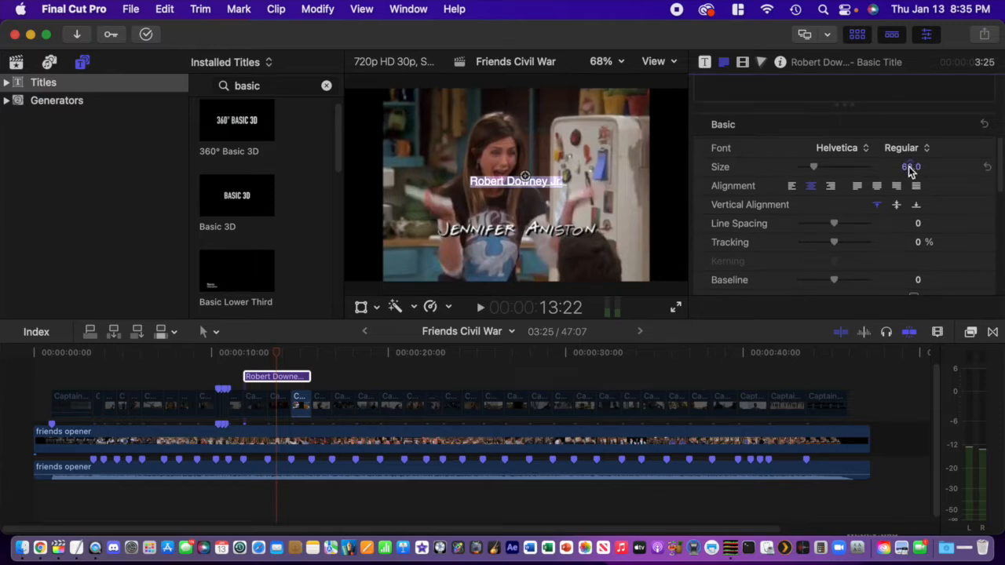
type("96")
key("Return")
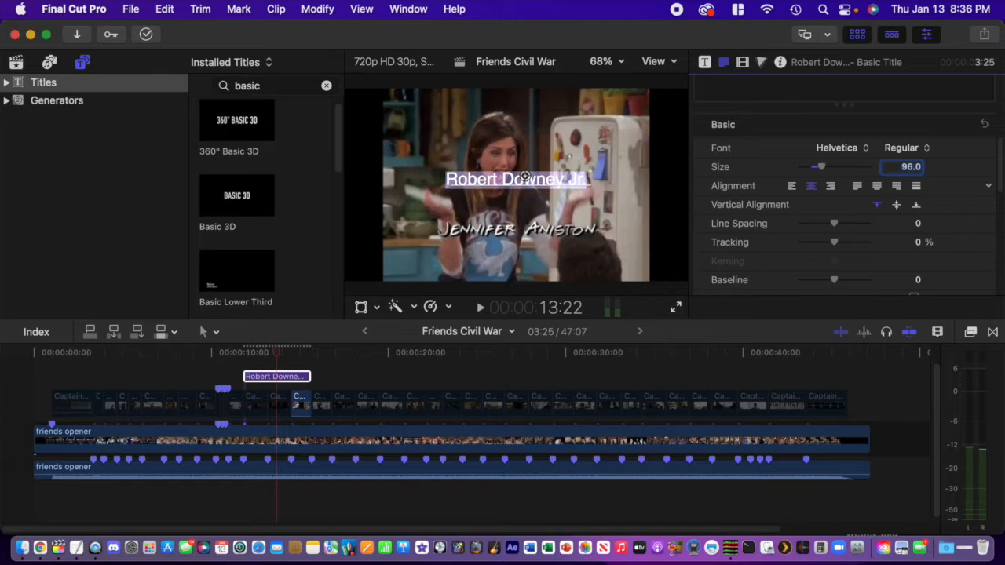
Change the font of the first actor's title to Gabriel Weiss' Friends Font
left_click(861, 149)
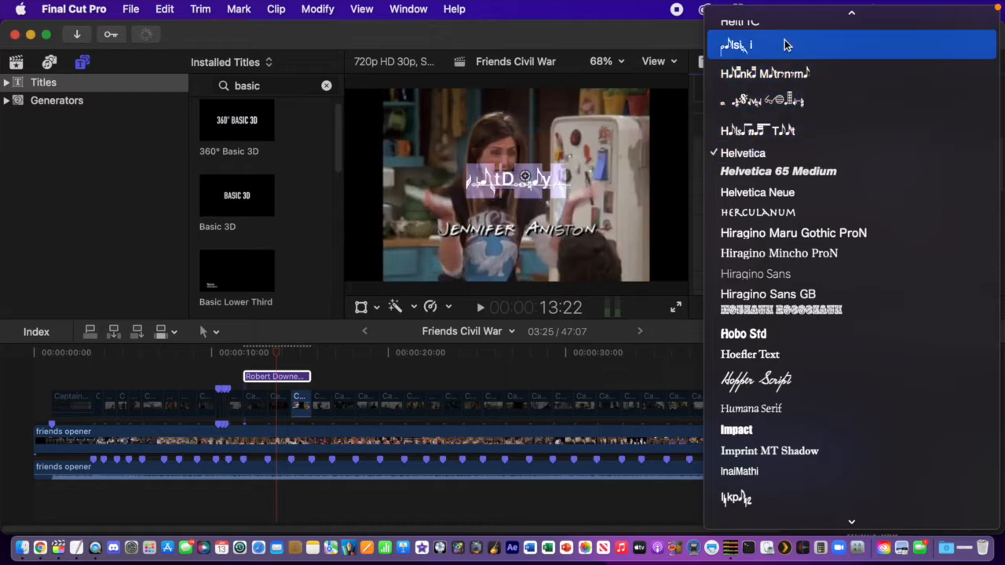
mouse_move(776, 6)
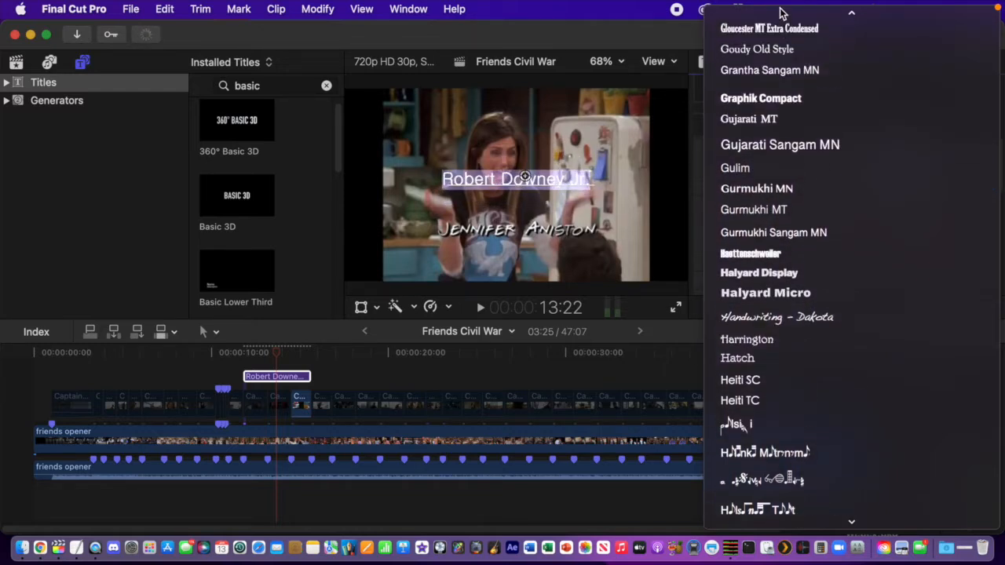
scroll(762, 157, "up", 3)
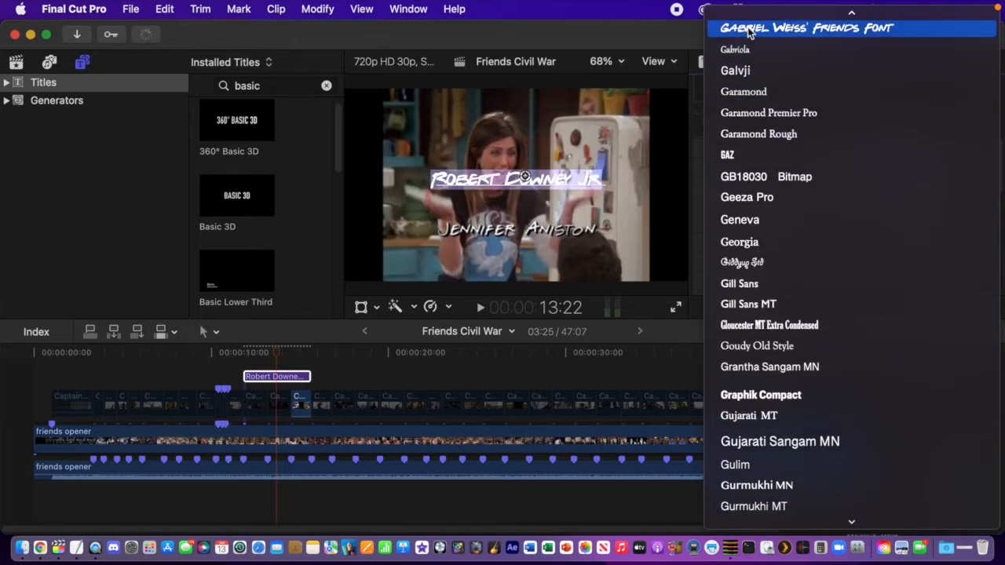
left_click(748, 29)
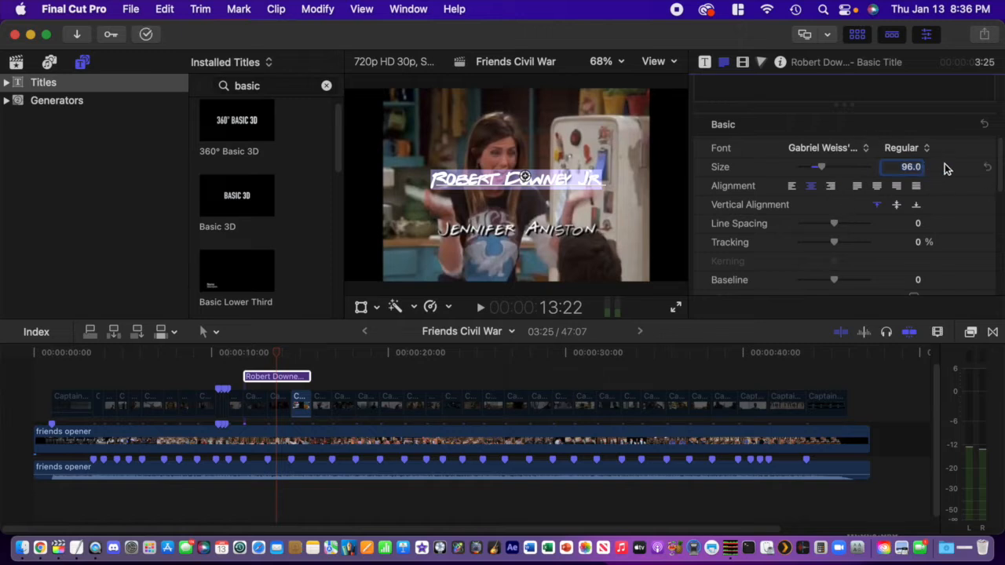
Set the Y position of the first actor's title to -280 px
left_click_drag(1001, 173, 989, 217)
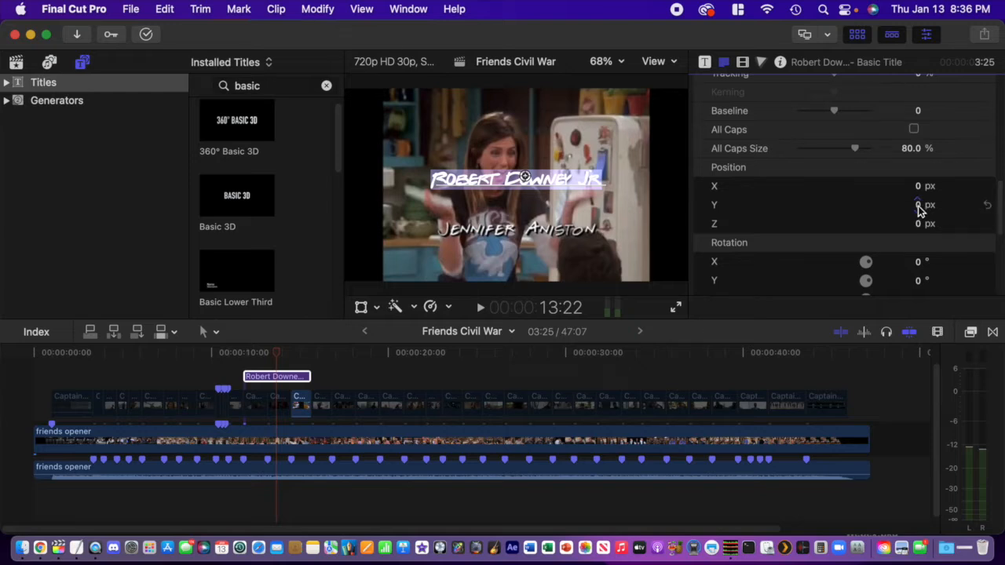
left_click_drag(920, 210, 858, 236)
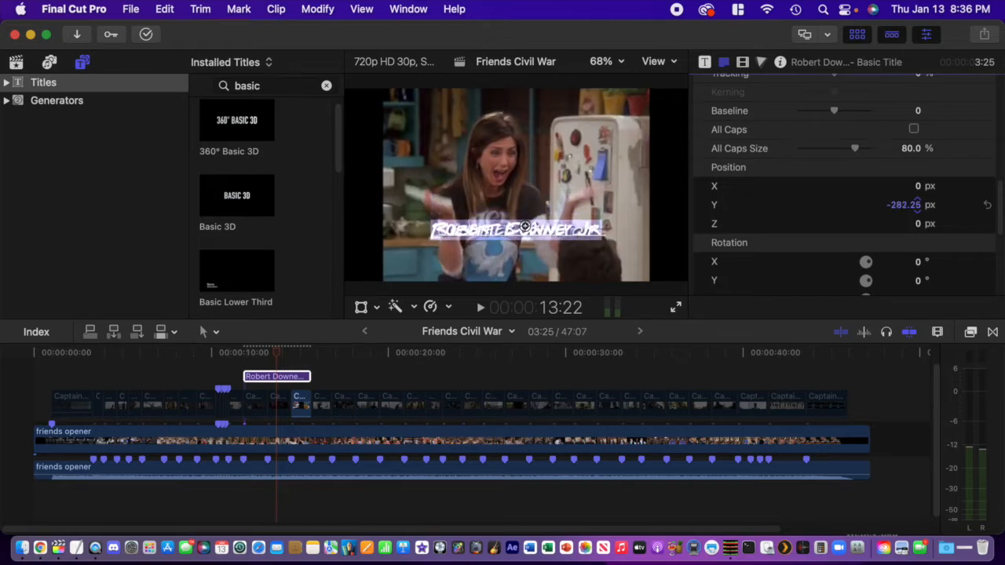
left_click(902, 211)
type("-2")
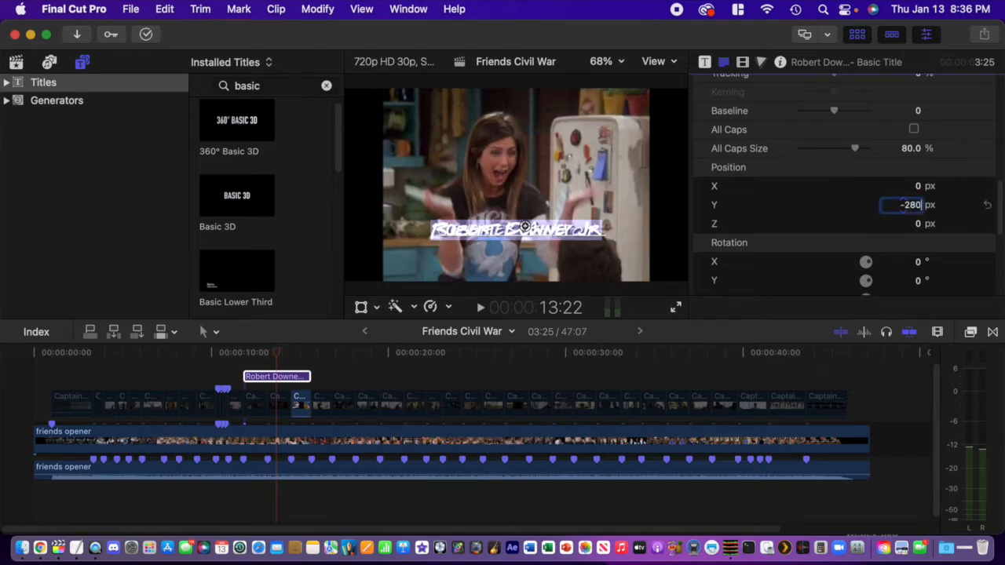
type("80")
key("Return")
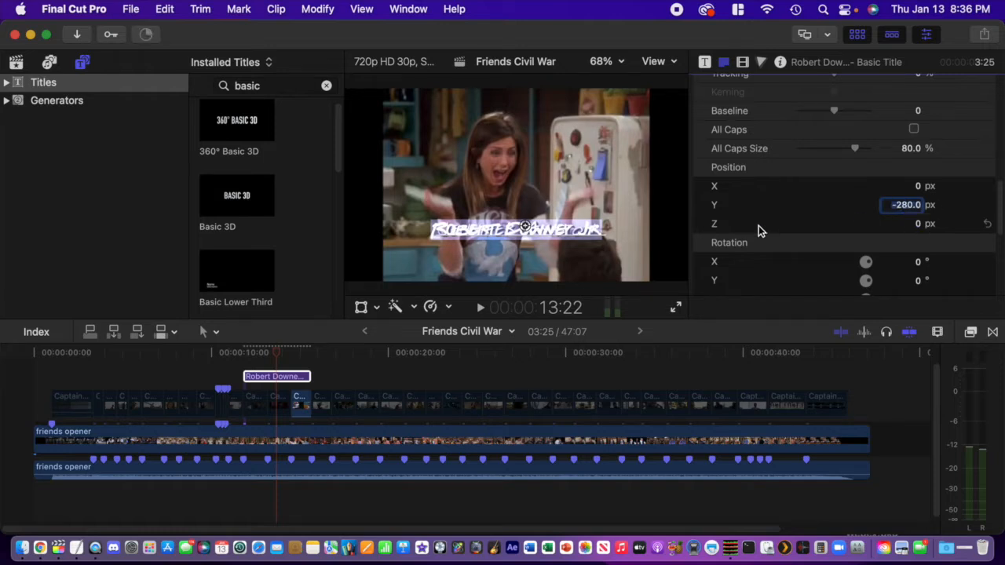
Compare the title's placement with the original Friends credit around 13:27, disabling the title briefly and enabling it again
left_click(279, 354)
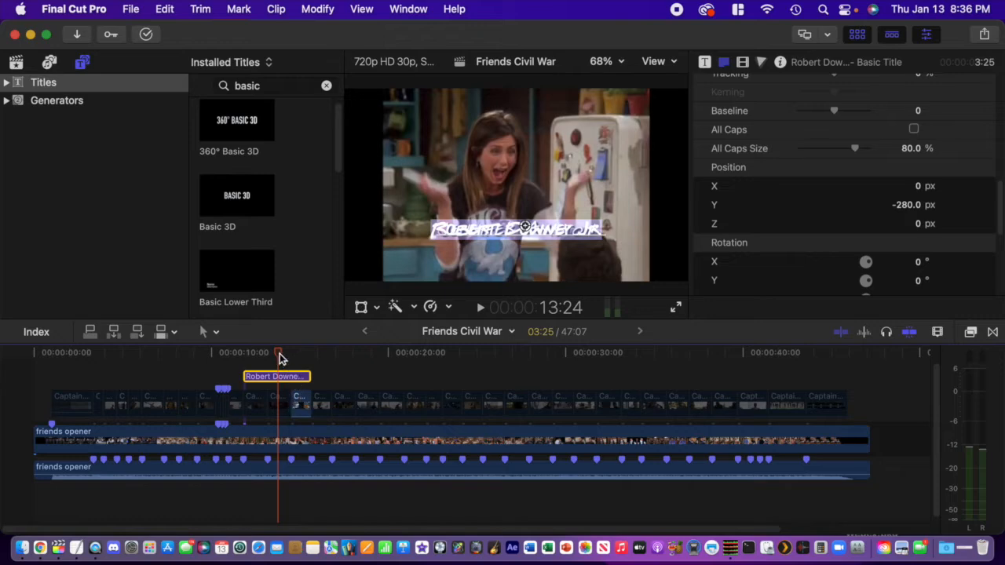
mouse_move(280, 354)
left_mouse_down()
mouse_move(305, 354)
mouse_move(267, 352)
mouse_move(280, 357)
left_mouse_up()
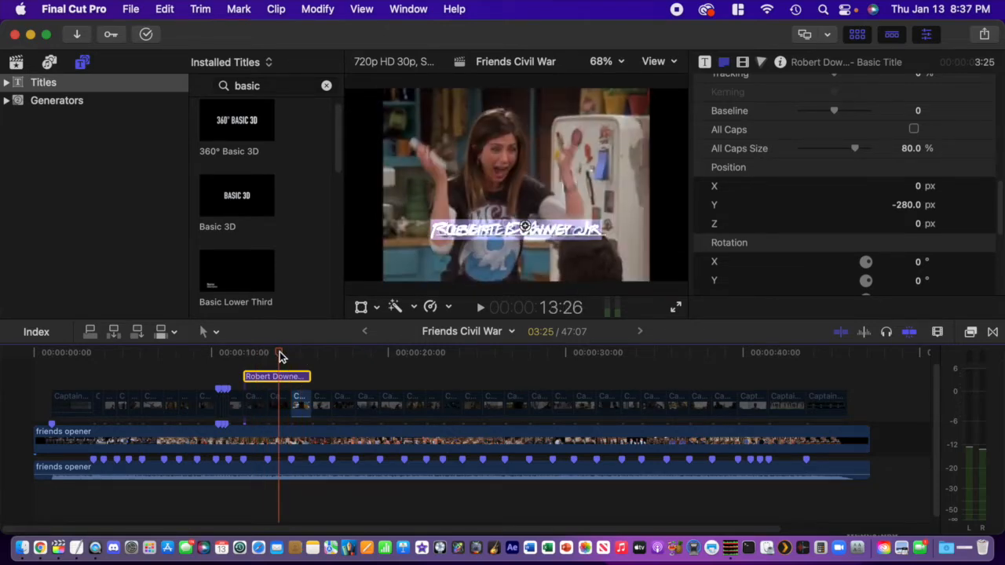
left_click(321, 359)
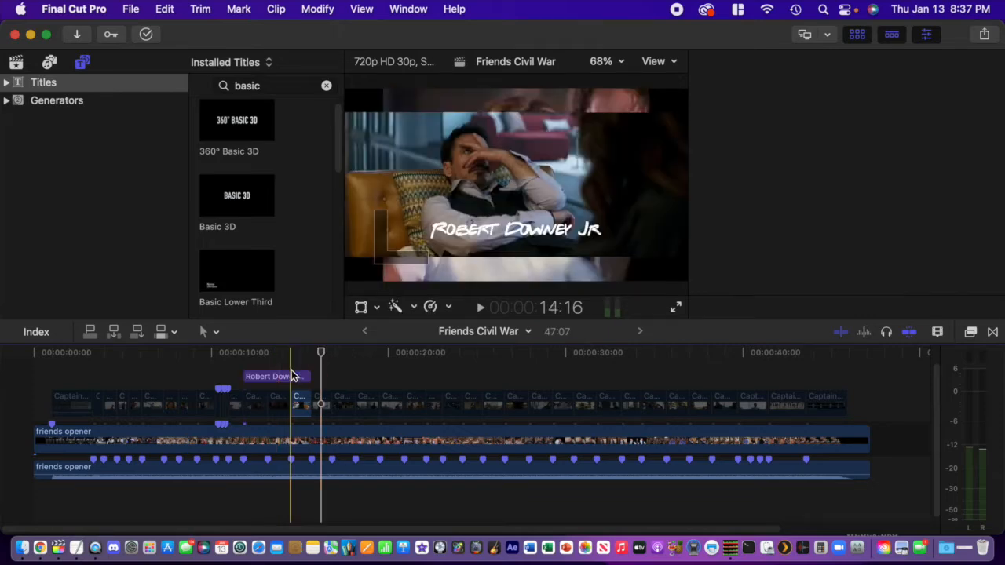
left_click(291, 378)
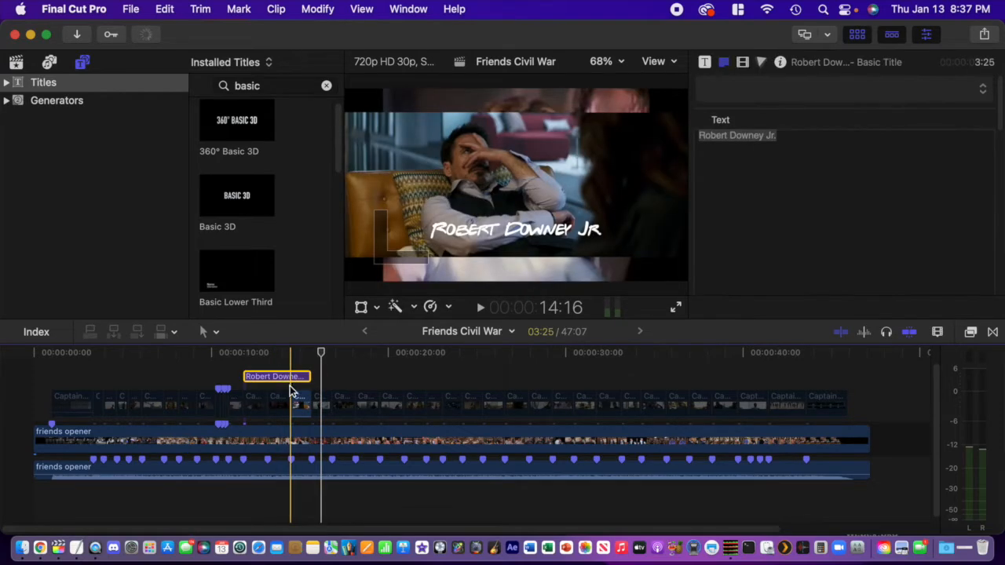
left_click(280, 357)
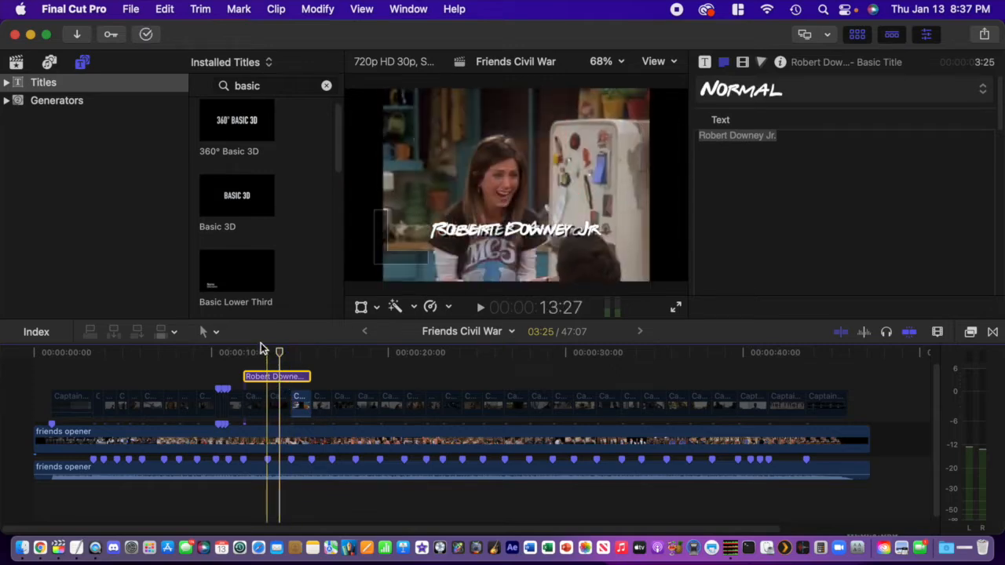
key("v")
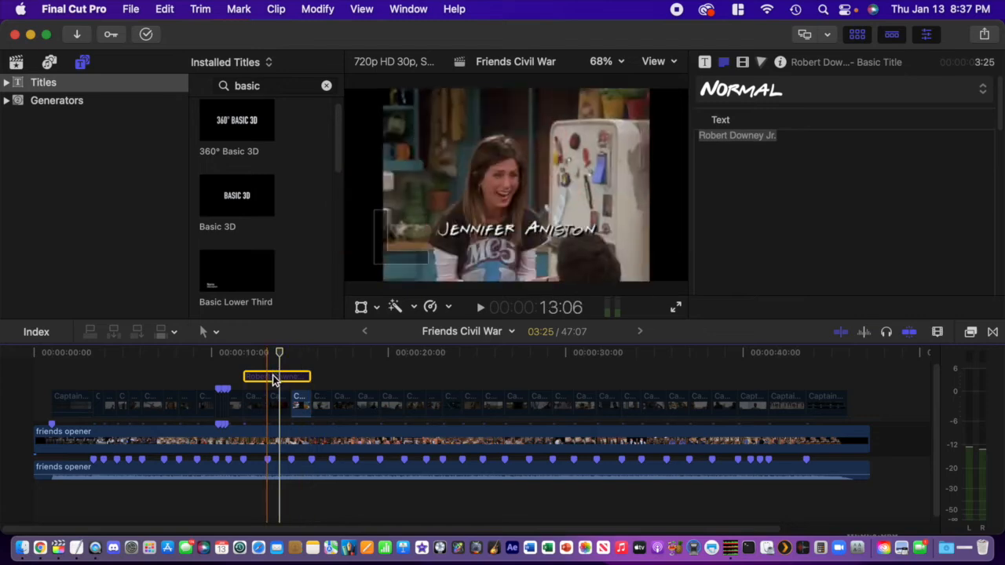
key("v")
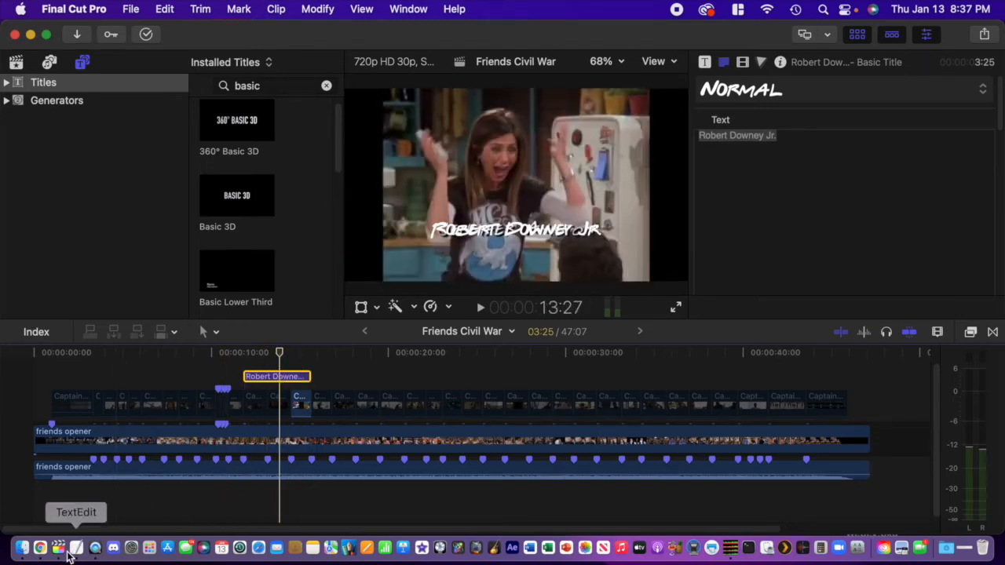
Switch to Chrome, read the Drop Shadow instruction for the actor titles, and return to Final Cut Pro
left_click(40, 550)
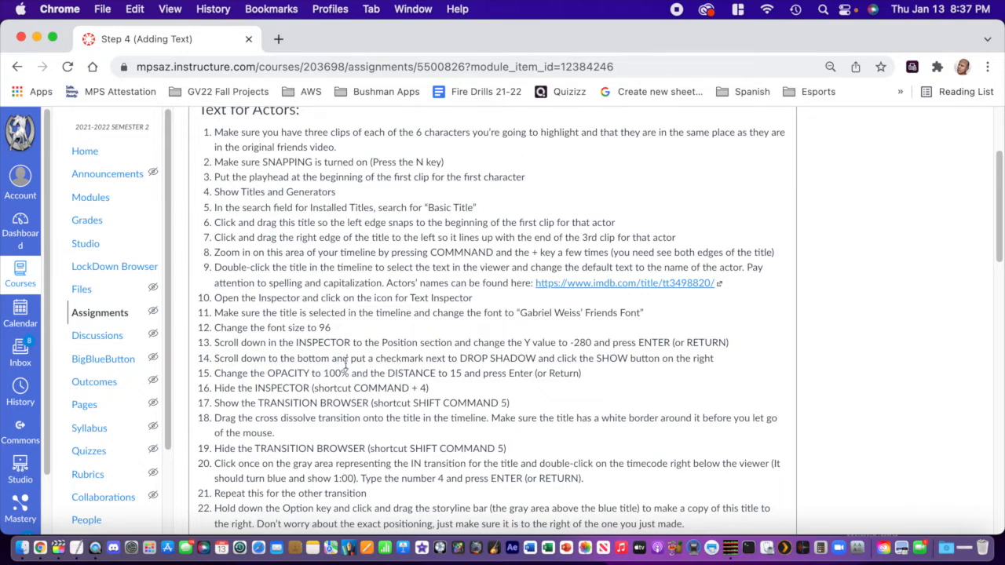
left_click_drag(241, 358, 628, 358)
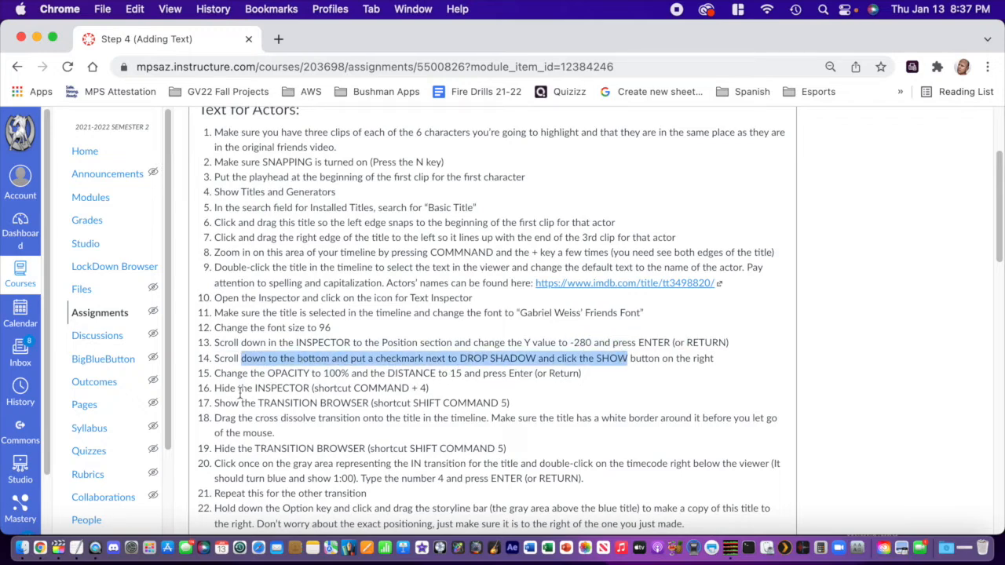
left_click(58, 548)
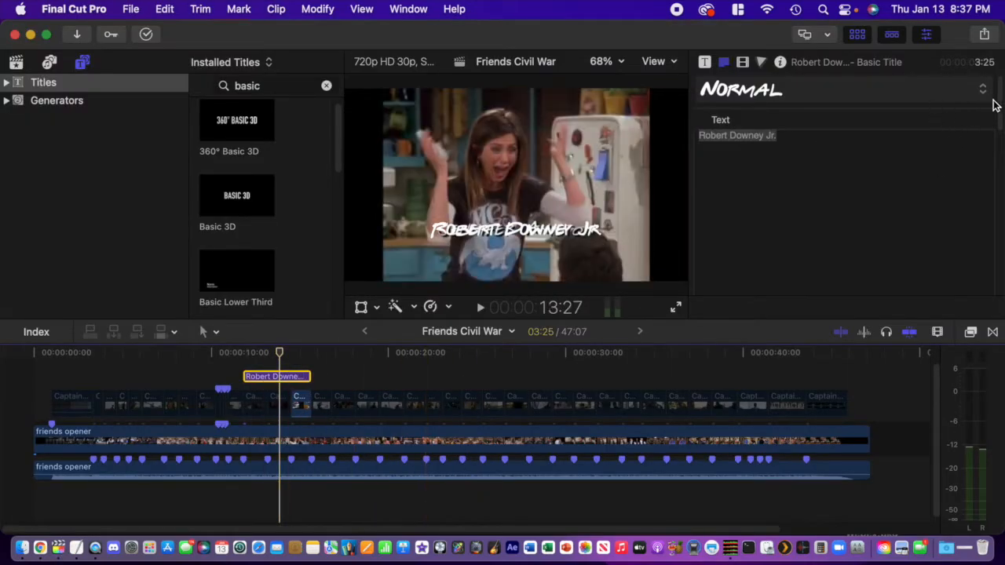
Shrink the Text Inspector's text box, enable Drop Shadow for the first actor's title and show its settings
scroll(1001, 110, "down", 3)
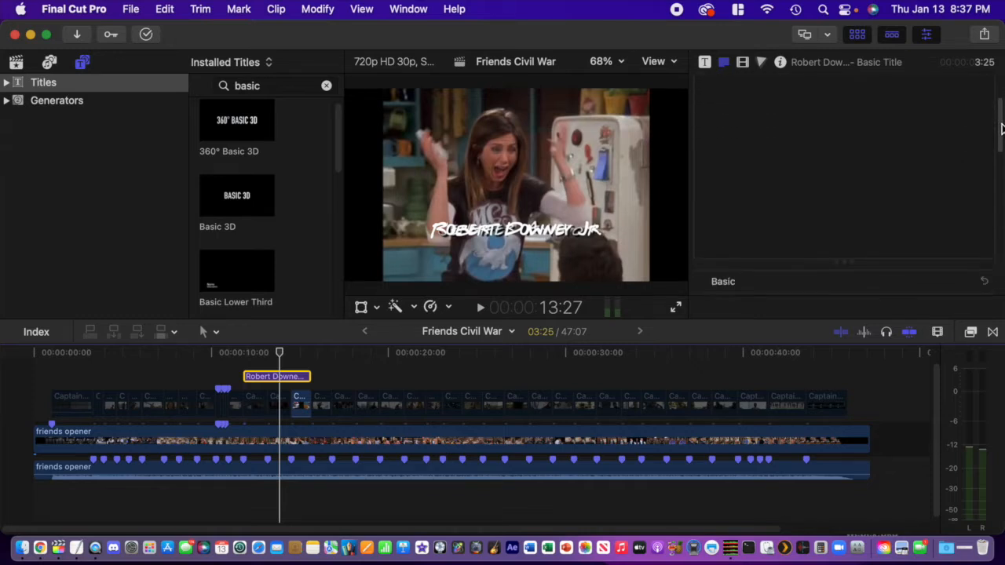
left_click_drag(852, 254, 854, 110)
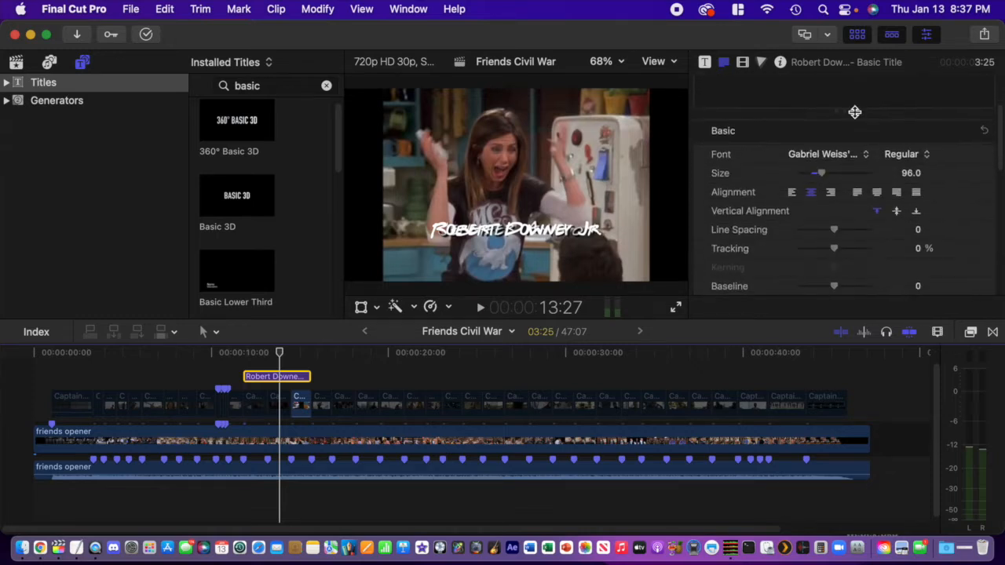
scroll(1000, 150, "up", 3)
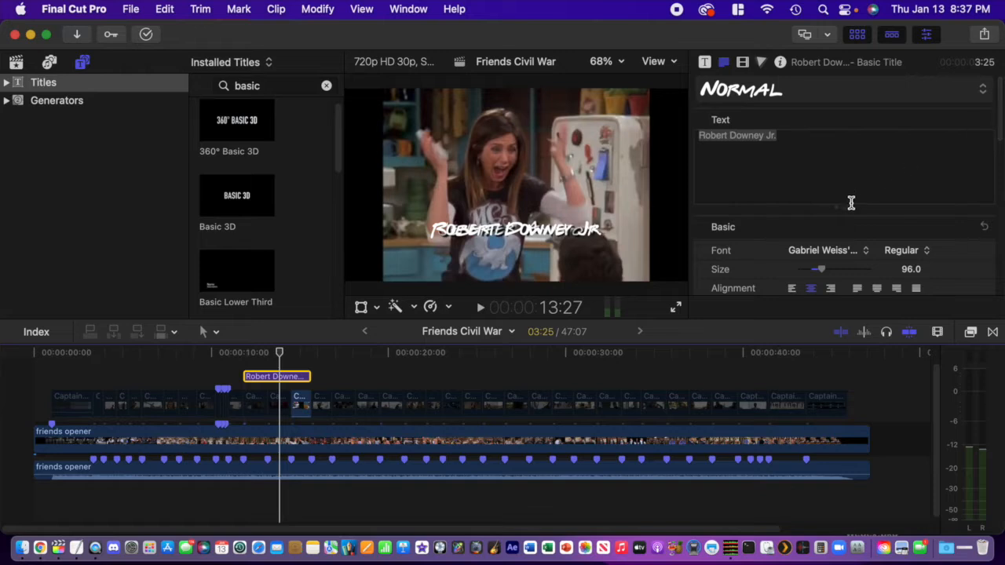
left_click_drag(850, 207, 848, 175)
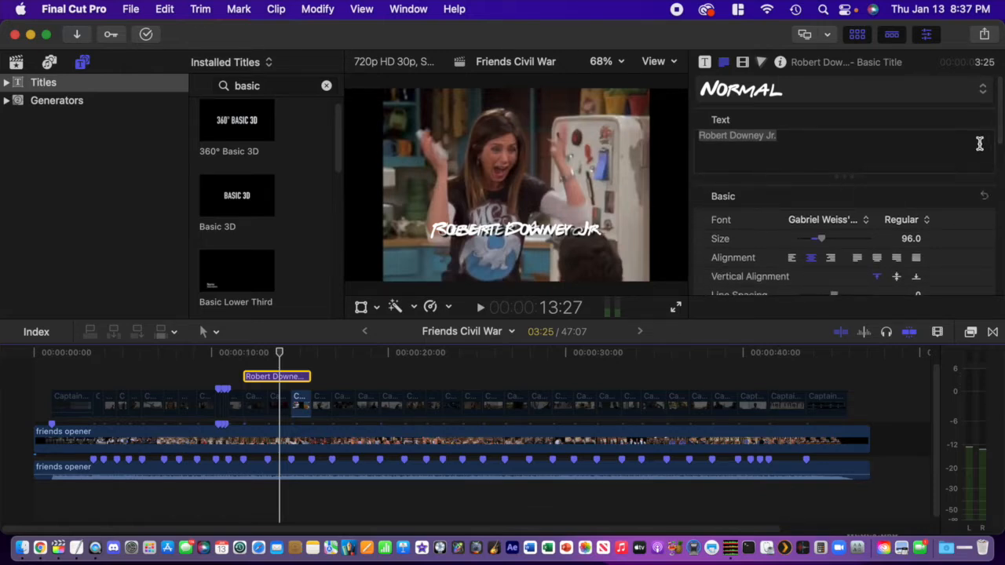
left_click_drag(1000, 135, 987, 290)
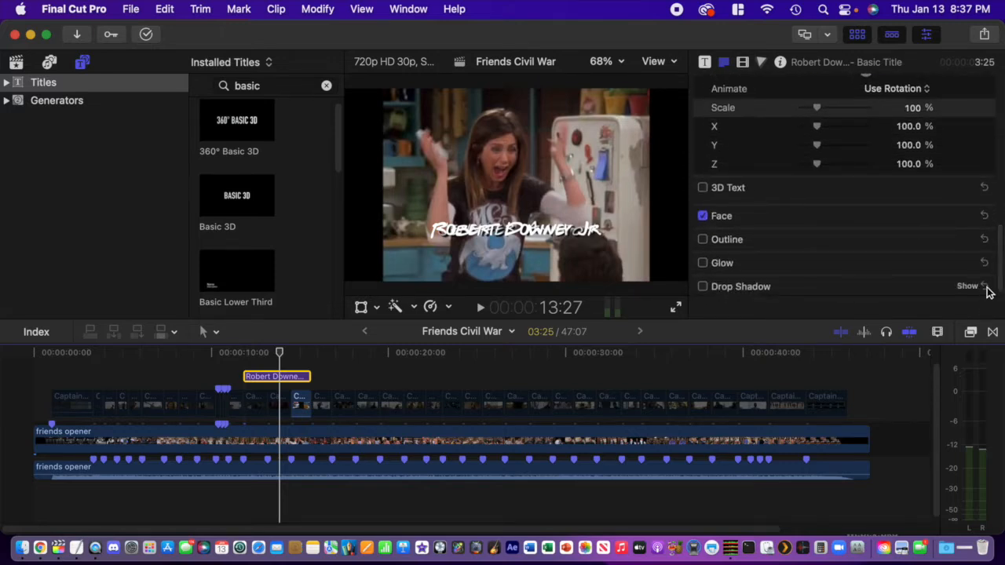
left_click(703, 287)
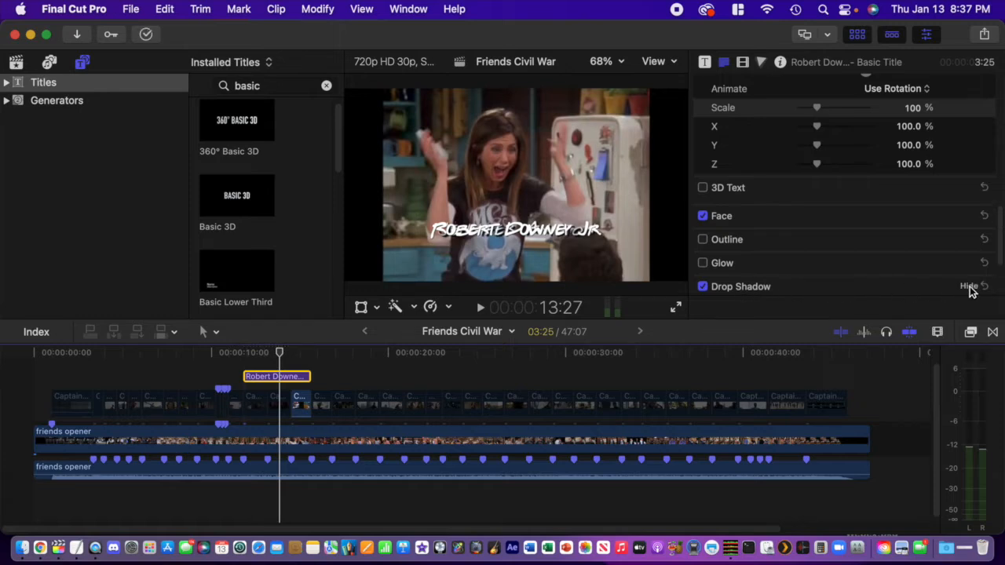
Set the Drop Shadow opacity of the first actor's title to 100% and check the shadow values in the Chrome instructions
scroll(1000, 259, "down", 1)
left_click_drag(1001, 259, 1000, 290)
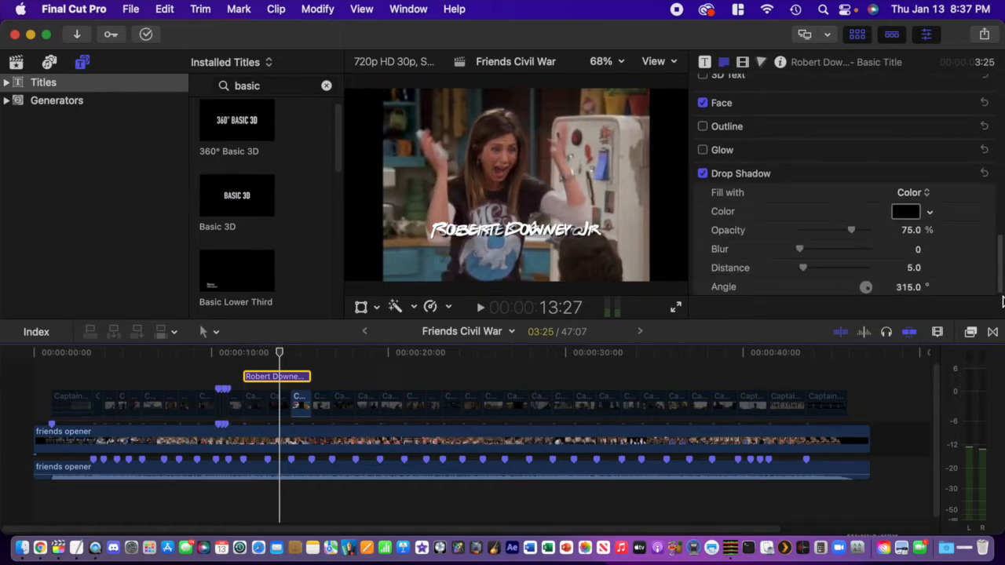
left_click_drag(852, 231, 903, 238)
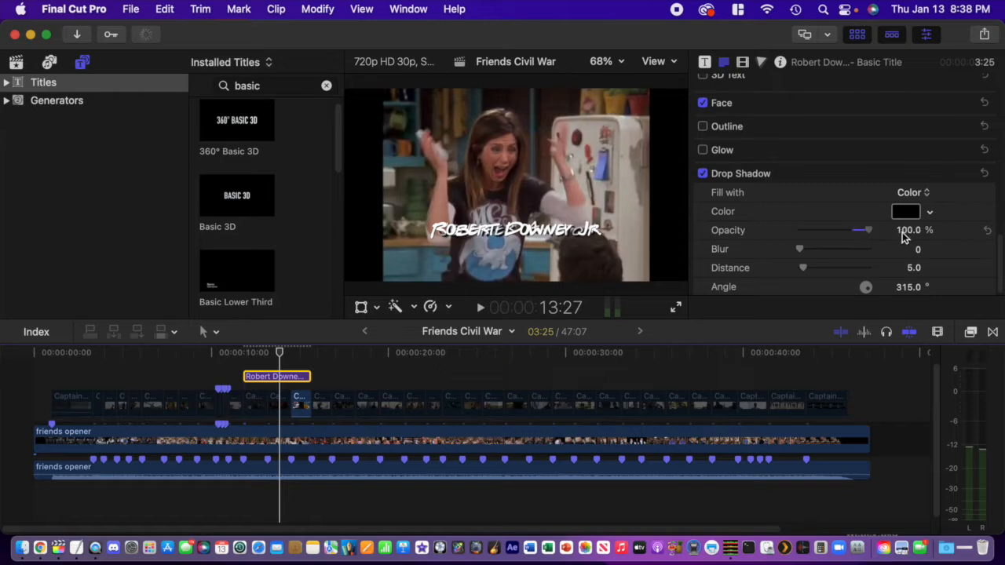
left_click(40, 547)
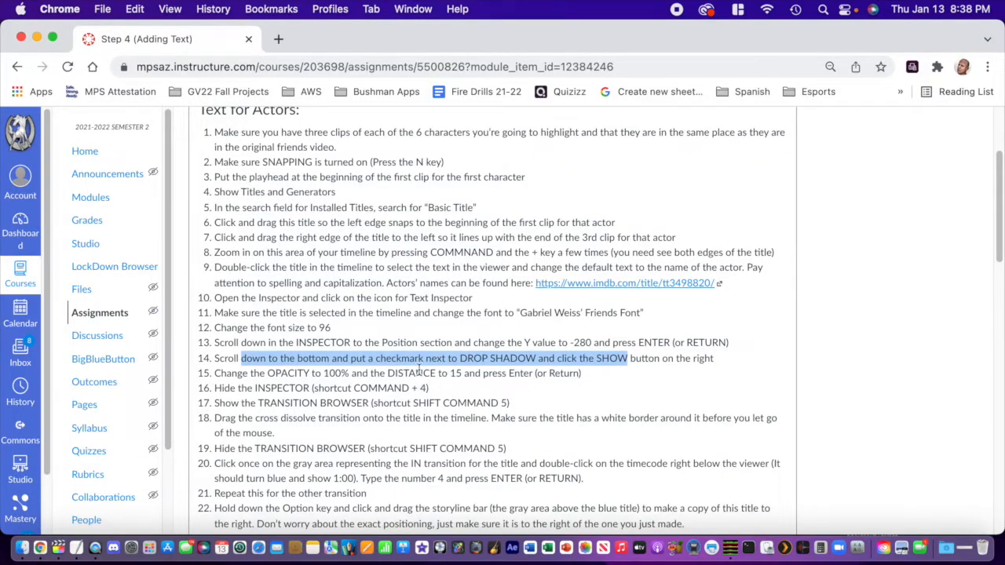
left_click(58, 548)
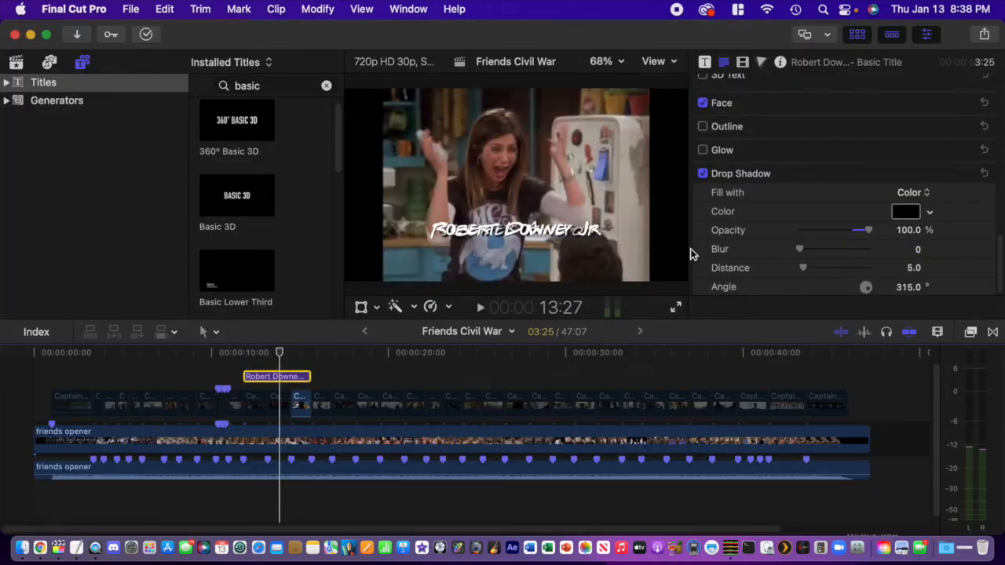
Disable the friends opener video and enable the first two Captain America clips beneath the first actor's title
left_click(271, 442)
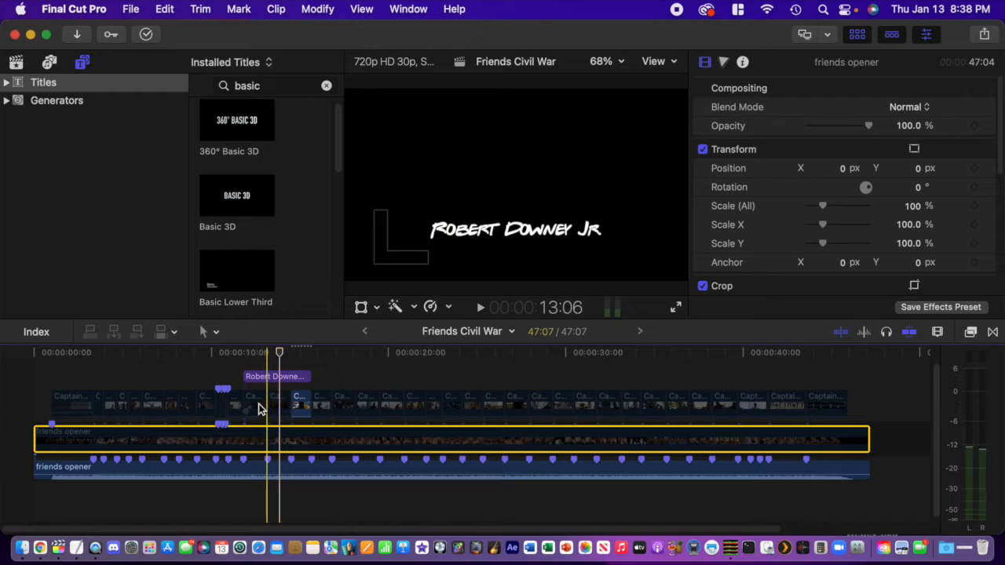
left_click(257, 406)
left_click(278, 404)
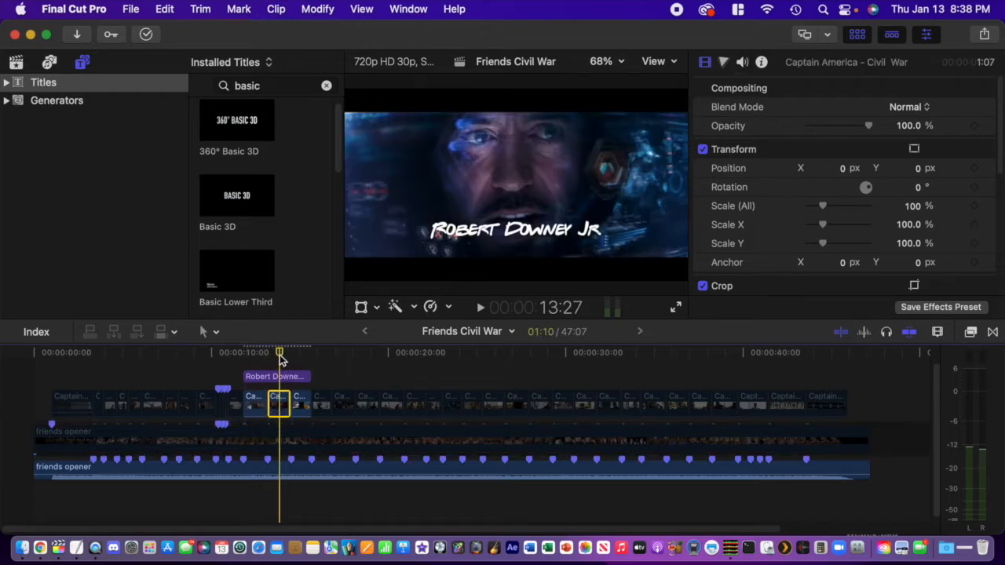
Set the Drop Shadow distance of the first actor's title to 15 and preview the title over its clips
left_click(272, 376)
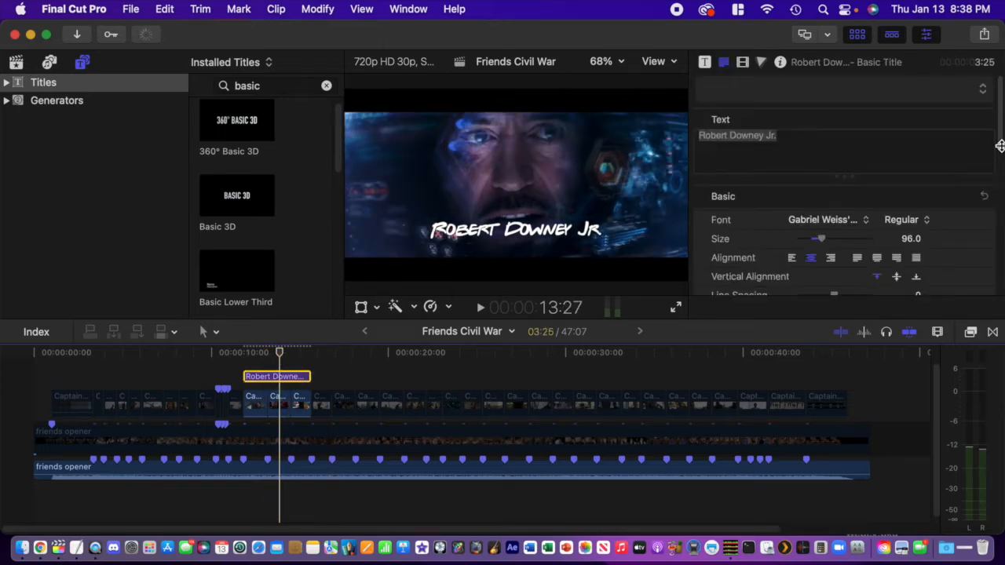
left_click_drag(1001, 134, 1001, 285)
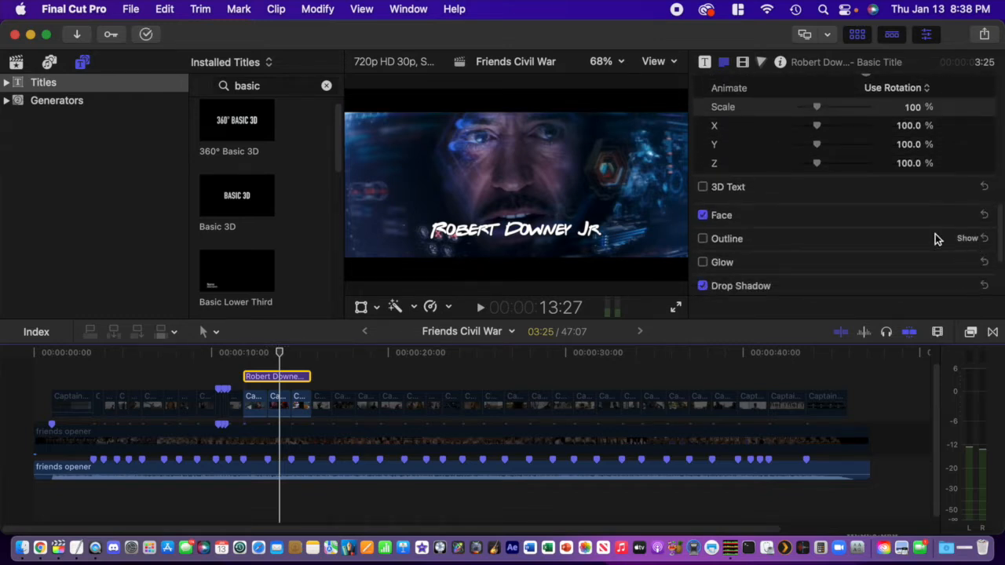
scroll(938, 238, "down", 3)
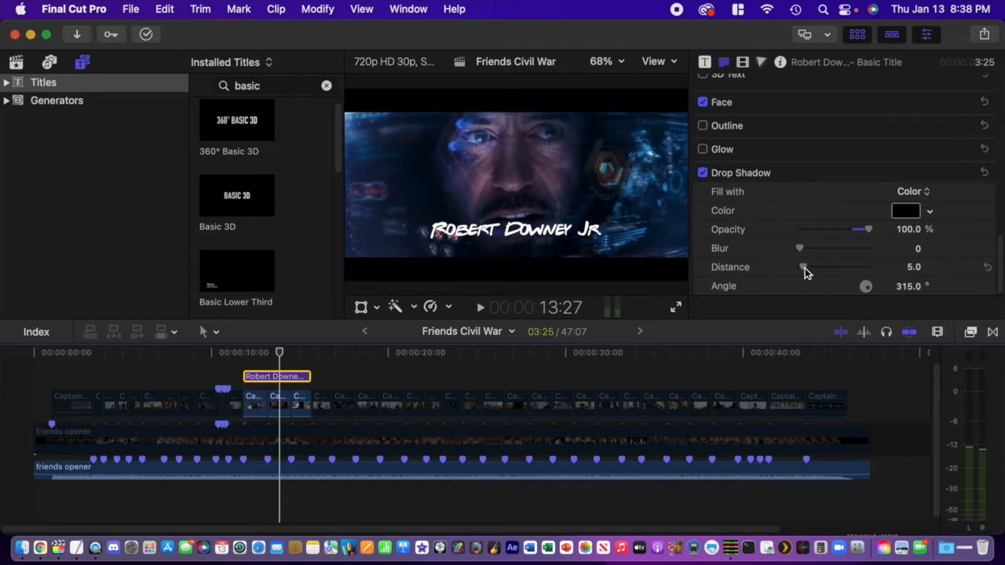
left_click_drag(805, 268, 810, 269)
mouse_move(811, 269)
left_mouse_down()
mouse_move(864, 266)
mouse_move(766, 255)
mouse_move(830, 265)
mouse_move(810, 267)
left_mouse_up()
left_click(301, 357)
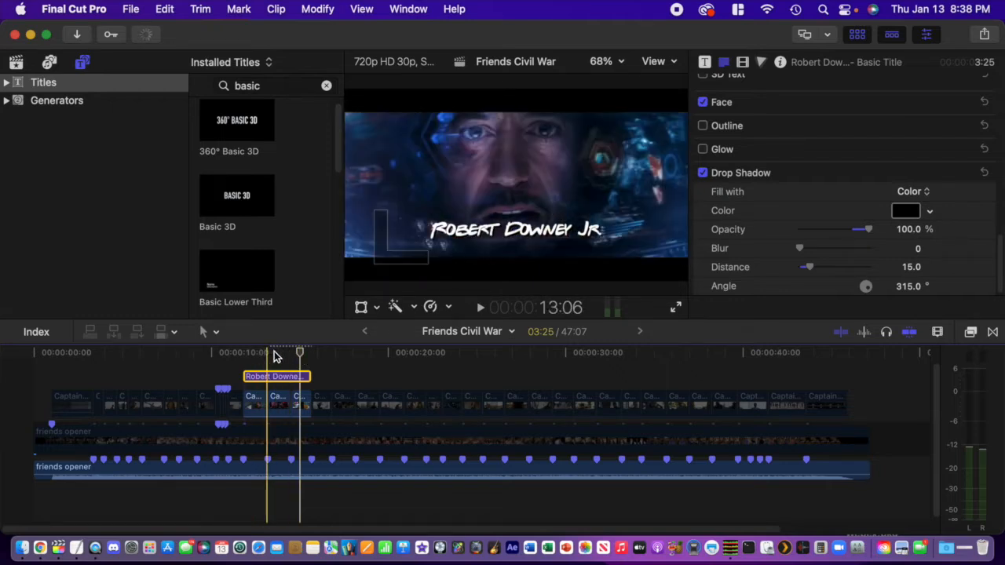
mouse_move(302, 358)
left_mouse_down()
mouse_move(256, 353)
mouse_move(356, 355)
mouse_move(292, 357)
mouse_move(303, 359)
left_mouse_up()
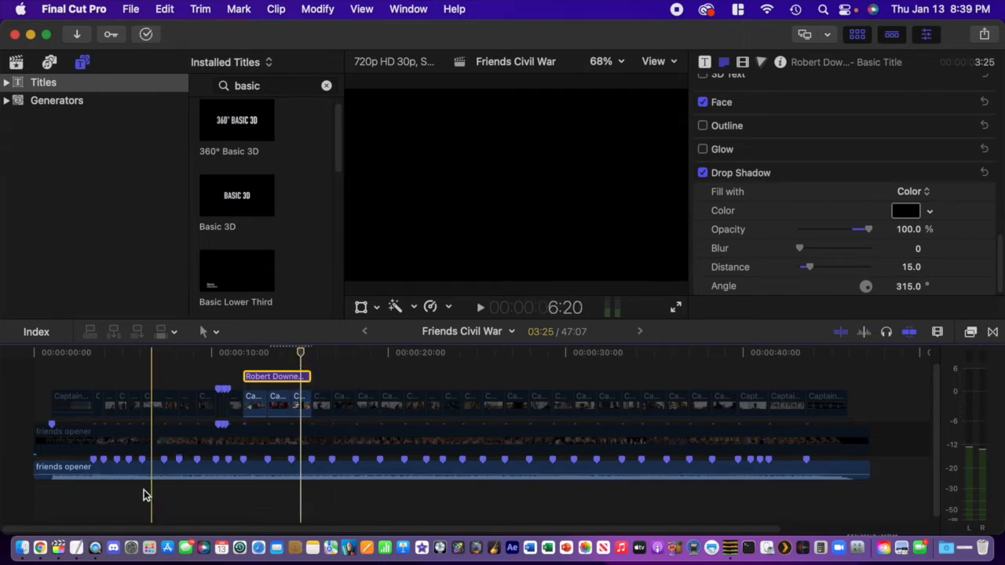
Switch to Chrome, read the instructions on adding and shortening the cross dissolve transitions, and return to Final Cut Pro
left_click(41, 548)
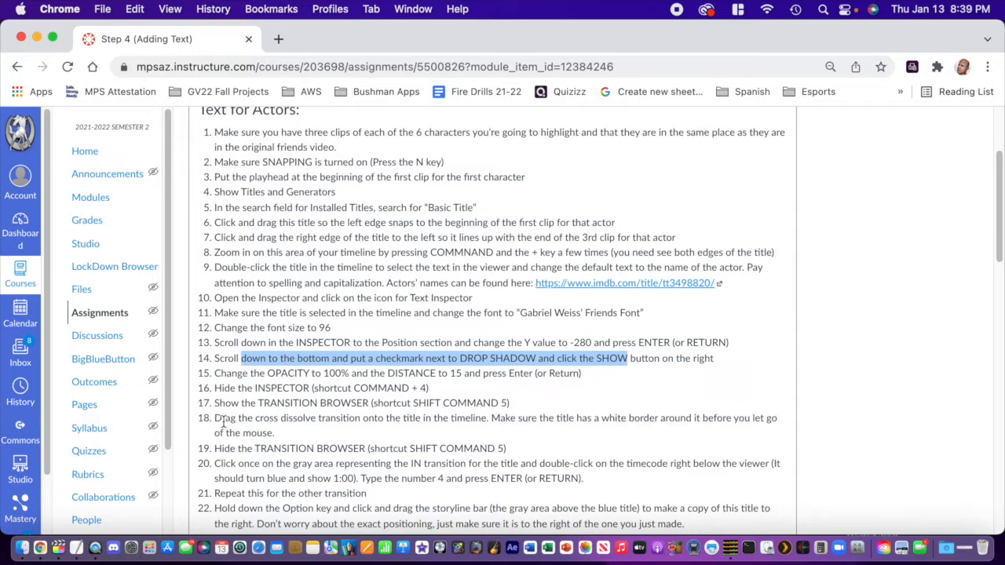
left_click(319, 418)
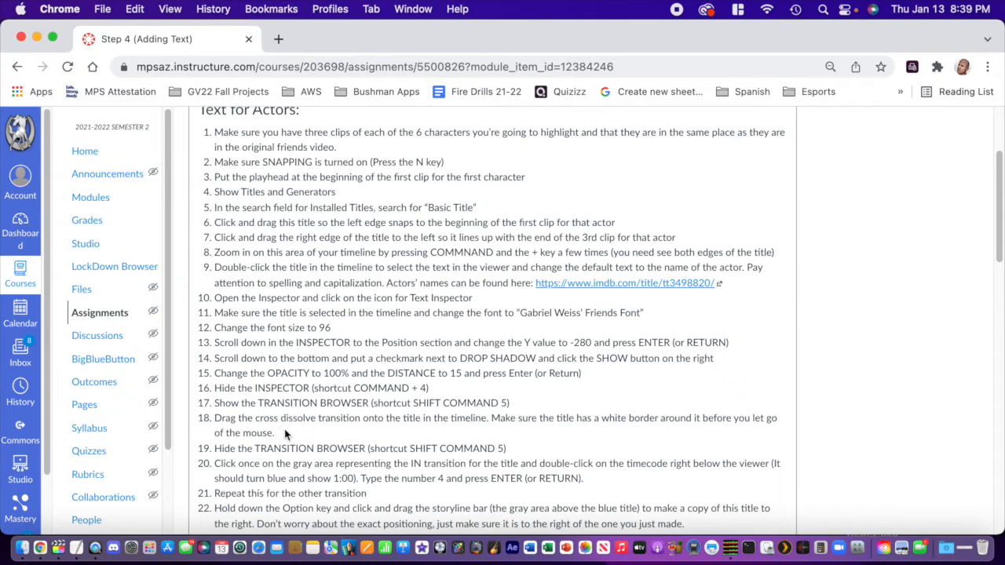
scroll(286, 434, "down", 1)
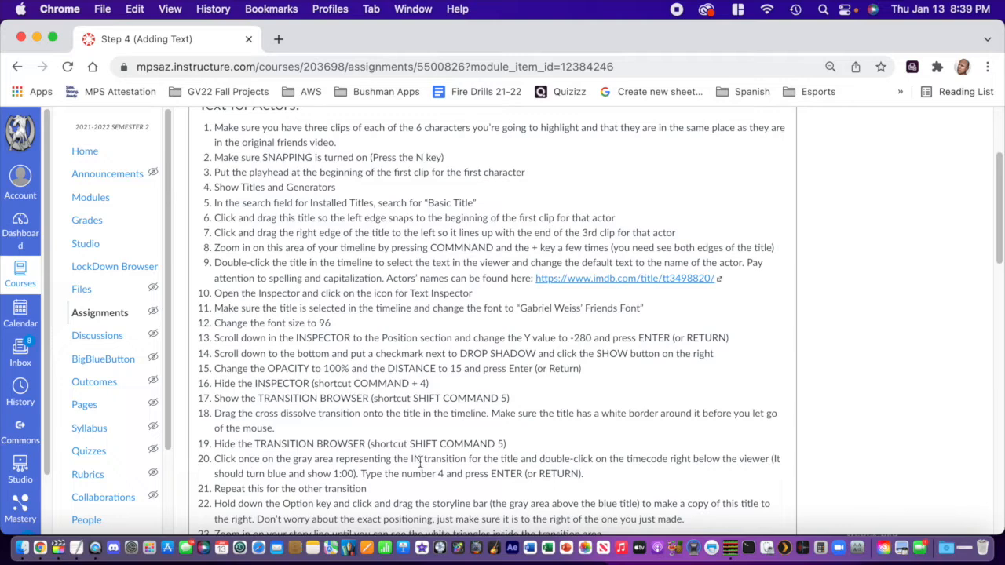
scroll(420, 461, "down", 1)
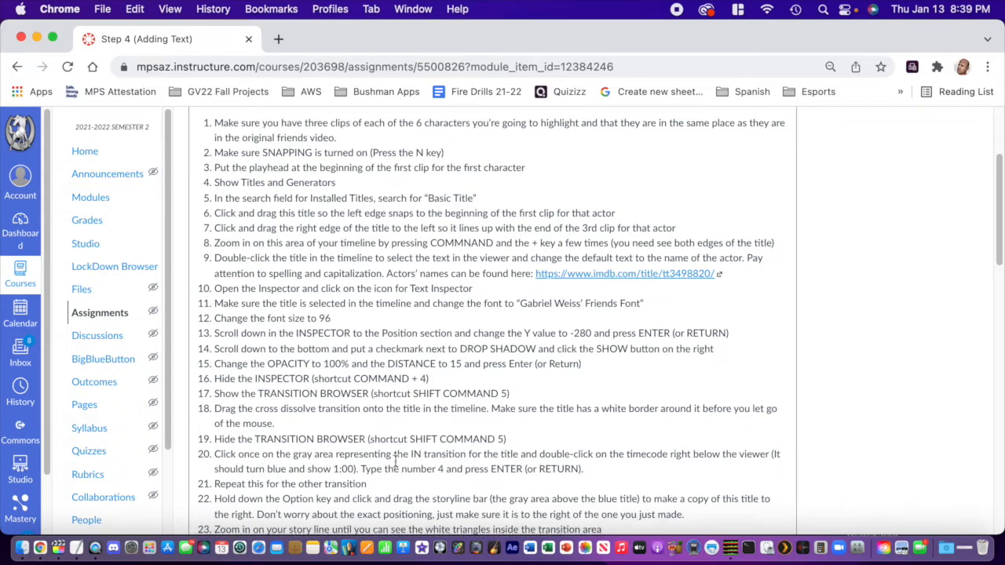
scroll(384, 471, "down", 3)
left_click(62, 552)
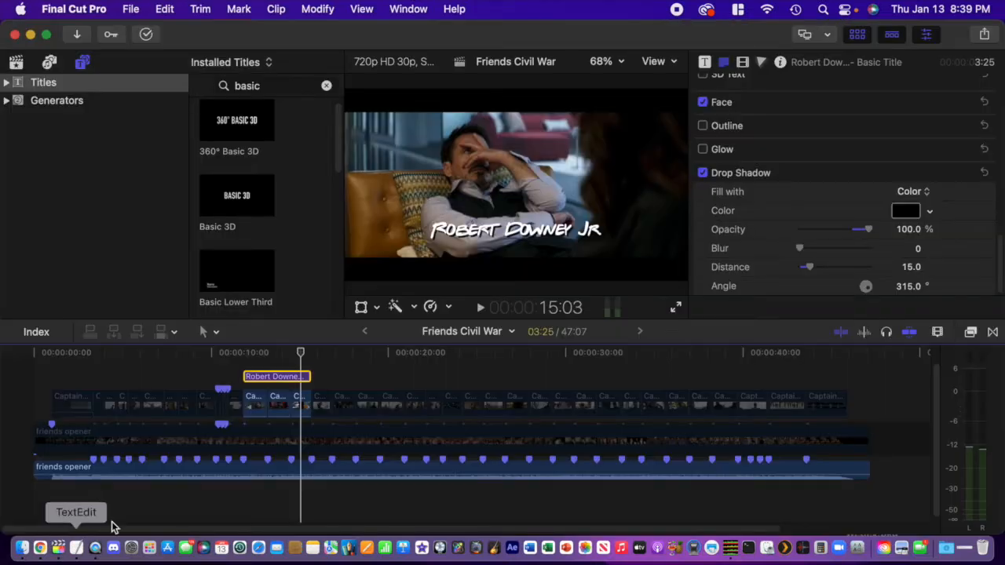
Show the transition browser and apply the Cross Dissolve from Dissolves to the first actor's title
left_click_drag(300, 357, 280, 357)
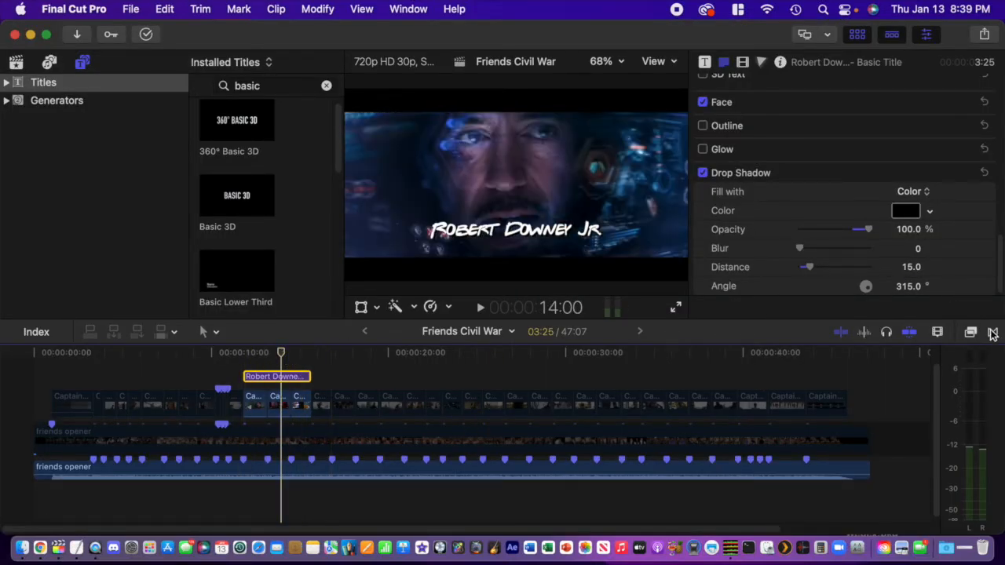
left_click(992, 332)
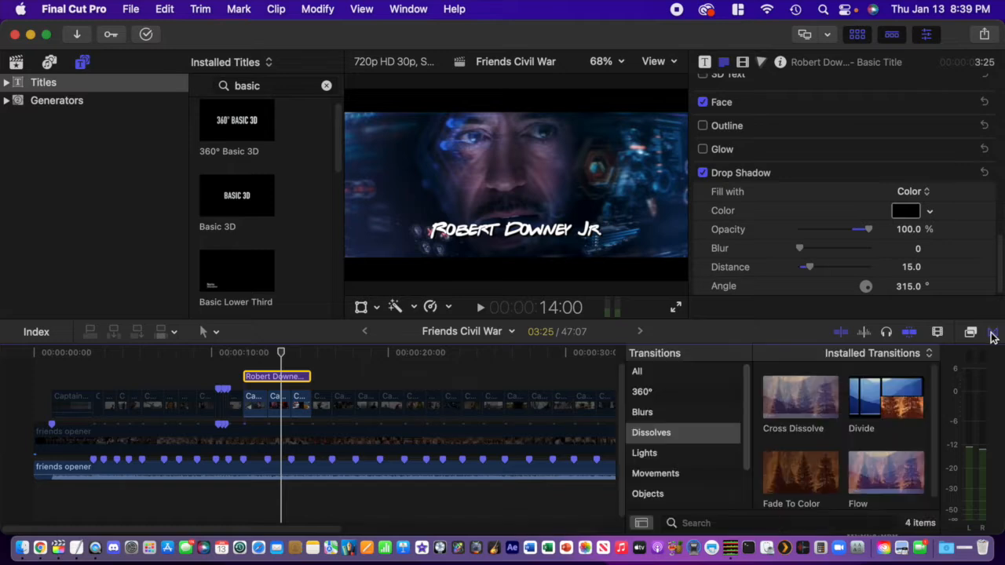
left_click(636, 371)
left_click(649, 432)
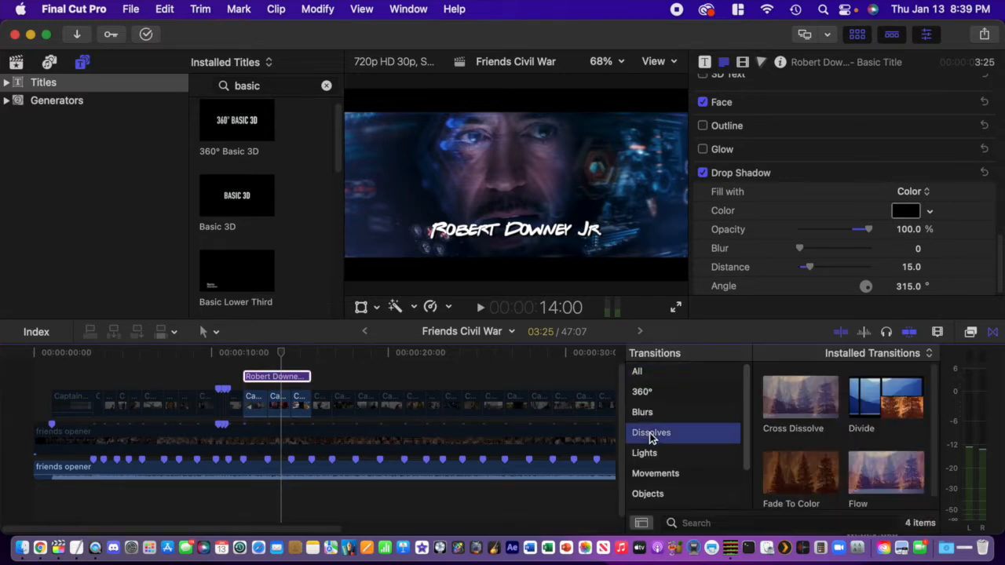
left_click(812, 406)
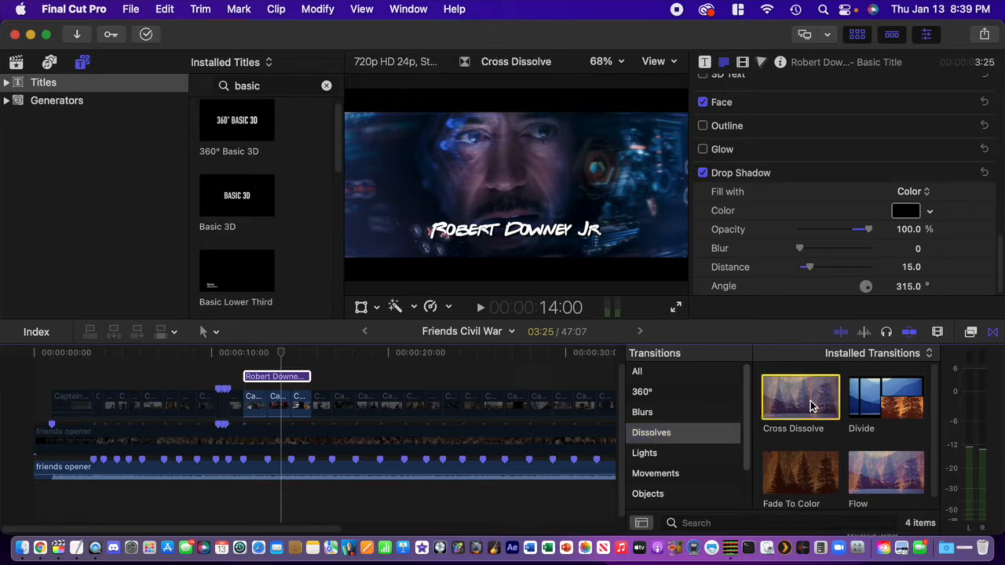
left_click(288, 377)
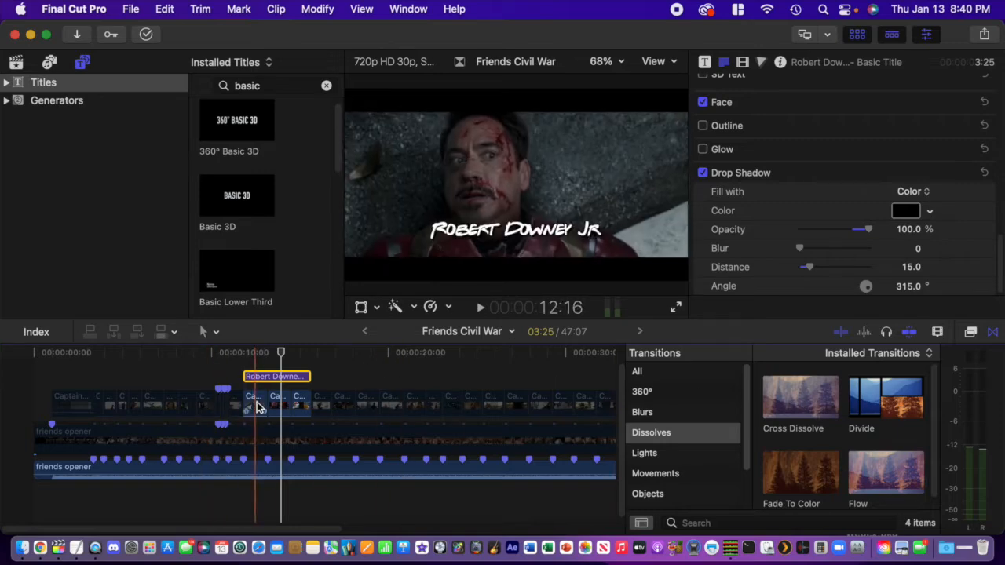
left_click_drag(785, 402, 294, 397)
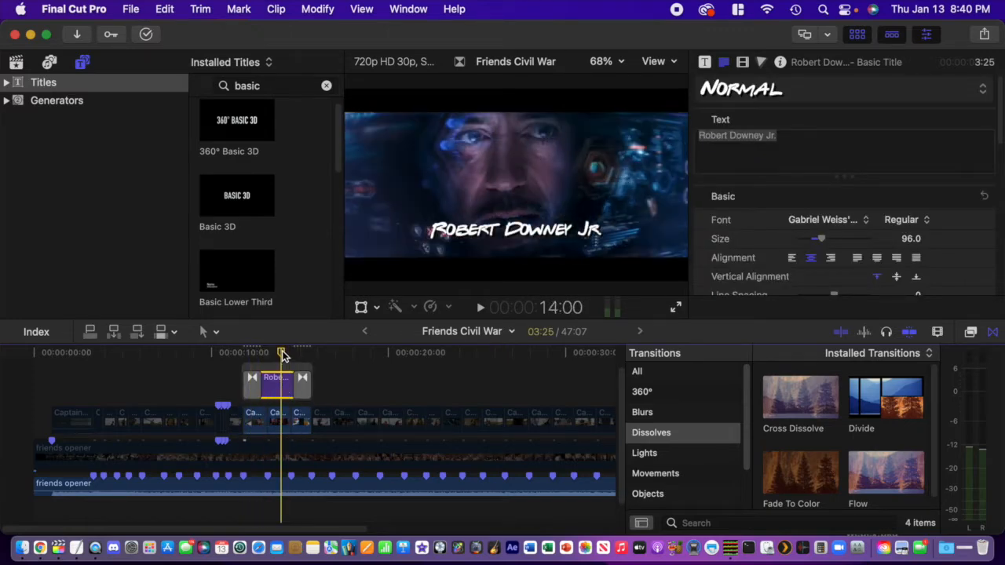
Turn off snapping and scrub across the start of the first actor's title to preview its fade-in
left_click_drag(282, 354, 276, 356)
left_click(909, 332)
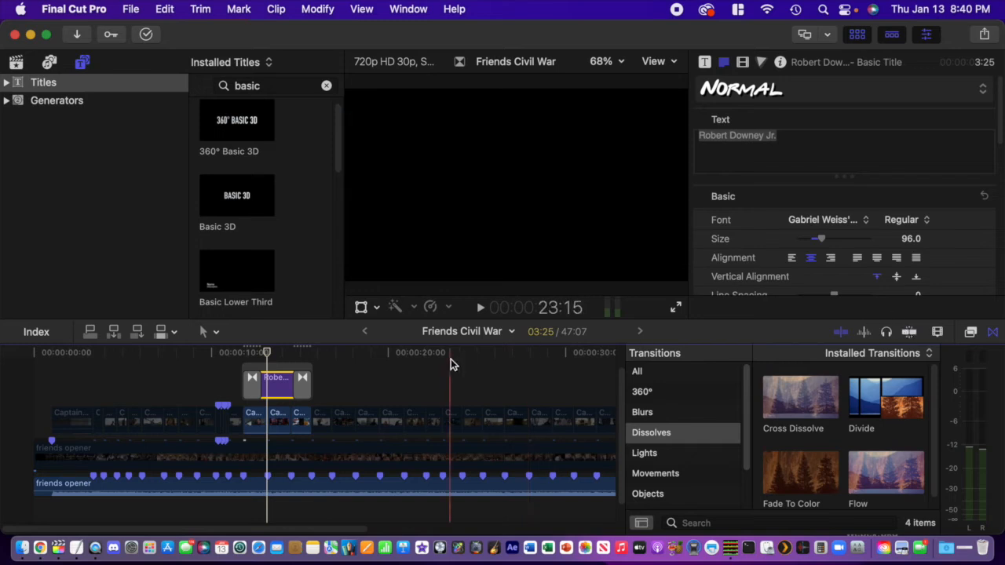
mouse_move(265, 357)
left_mouse_down()
mouse_move(244, 355)
mouse_move(291, 354)
mouse_move(253, 354)
left_mouse_up()
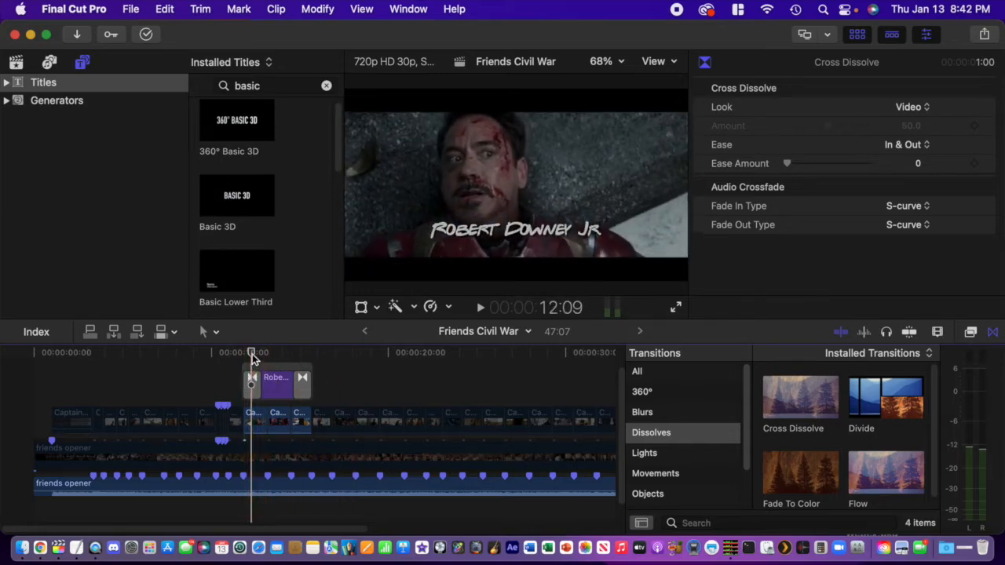
left_click(246, 353)
mouse_move(247, 353)
left_mouse_down()
mouse_move(259, 352)
mouse_move(234, 358)
left_mouse_up()
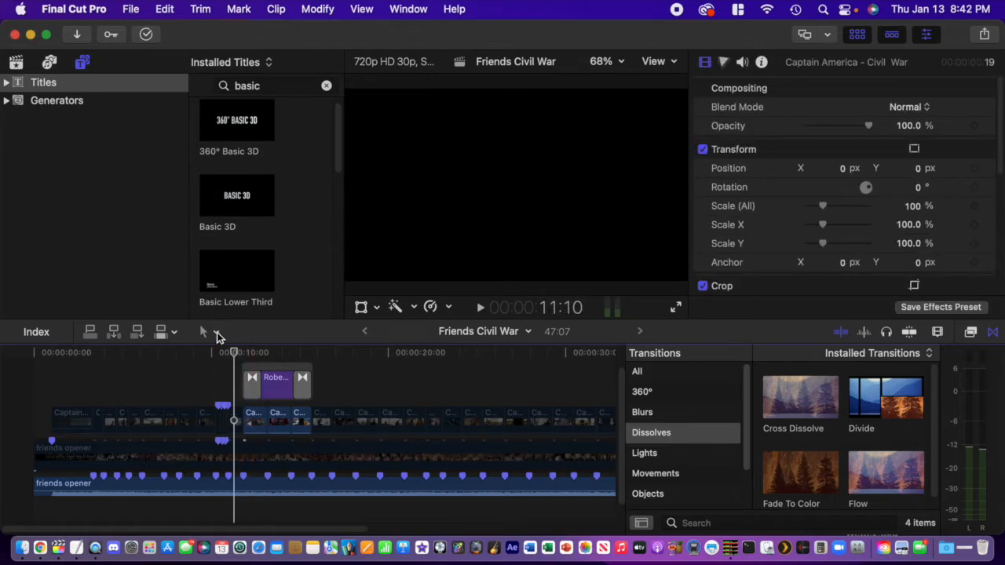
Using the Select tool, set the title's opening Cross Dissolve to 4 frames and return the playhead to the title's start
left_click(217, 335)
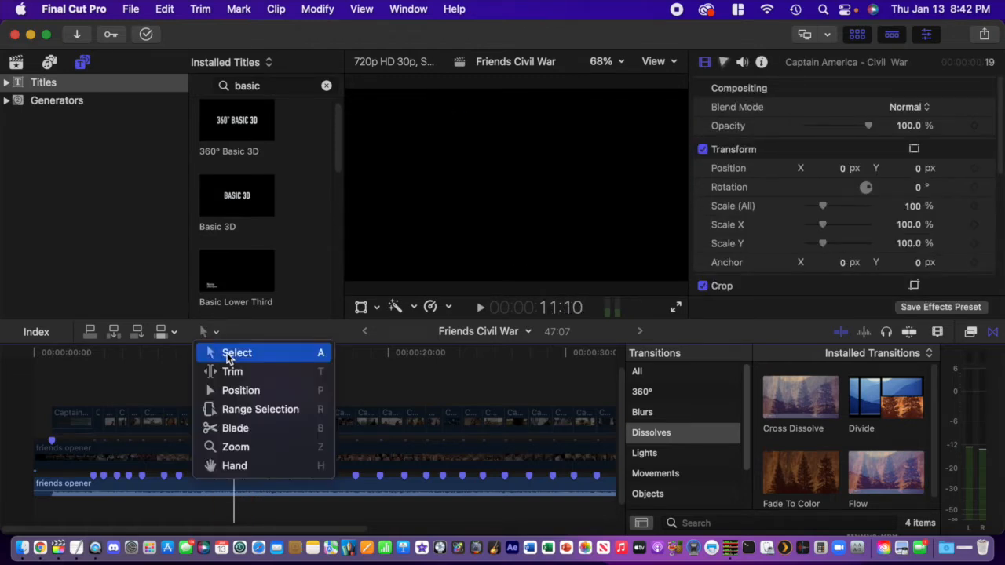
left_click(233, 353)
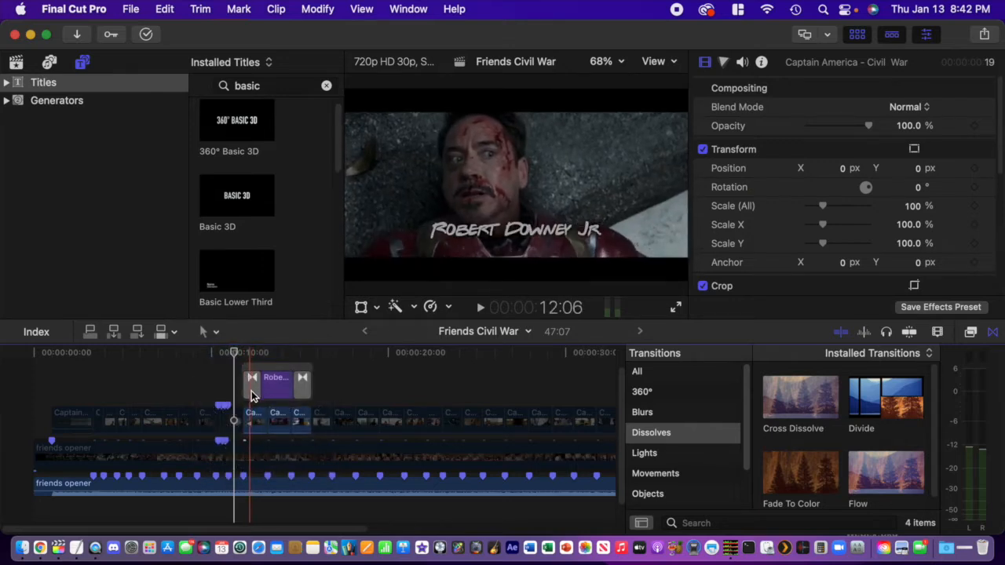
left_click(253, 388)
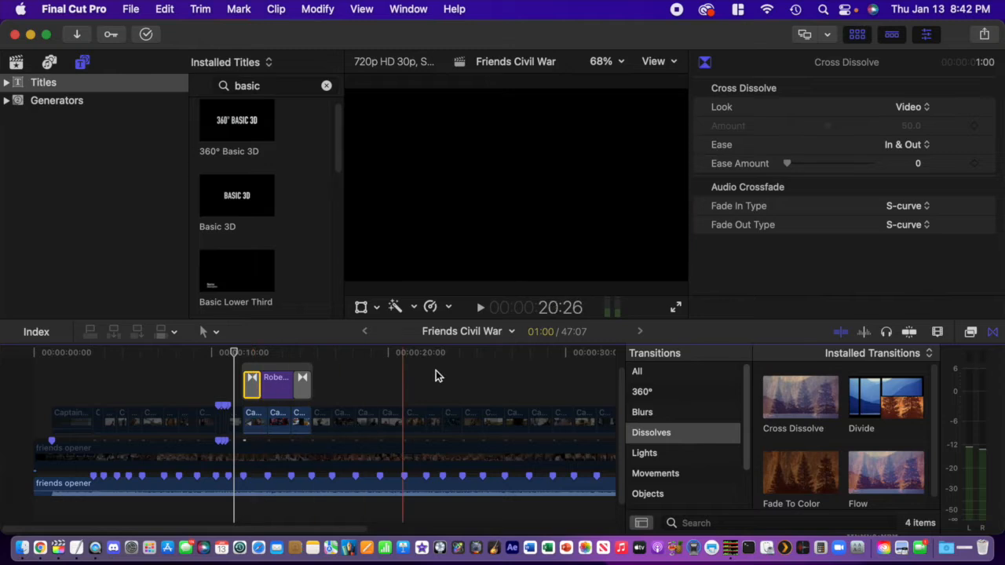
left_click(555, 310)
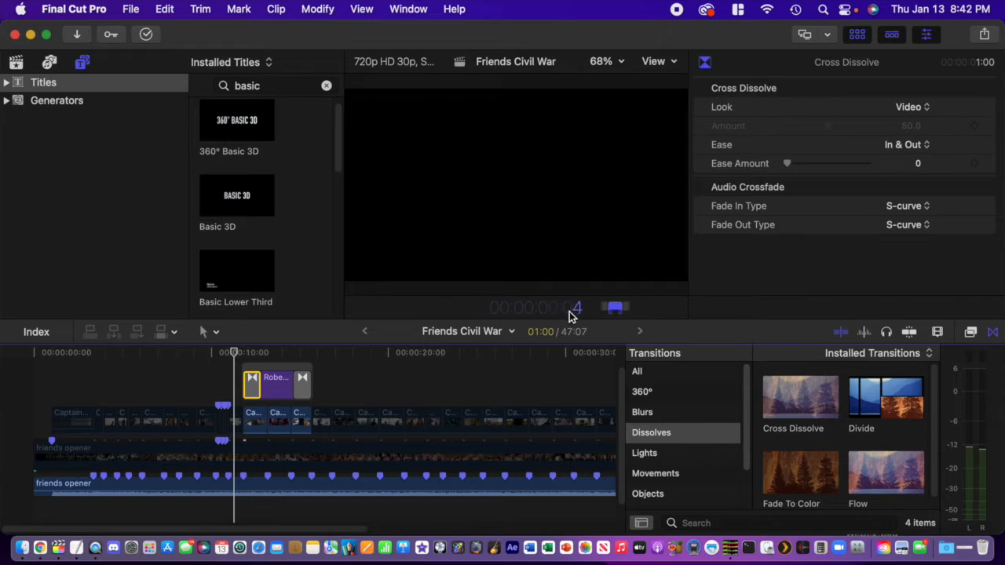
key("Return")
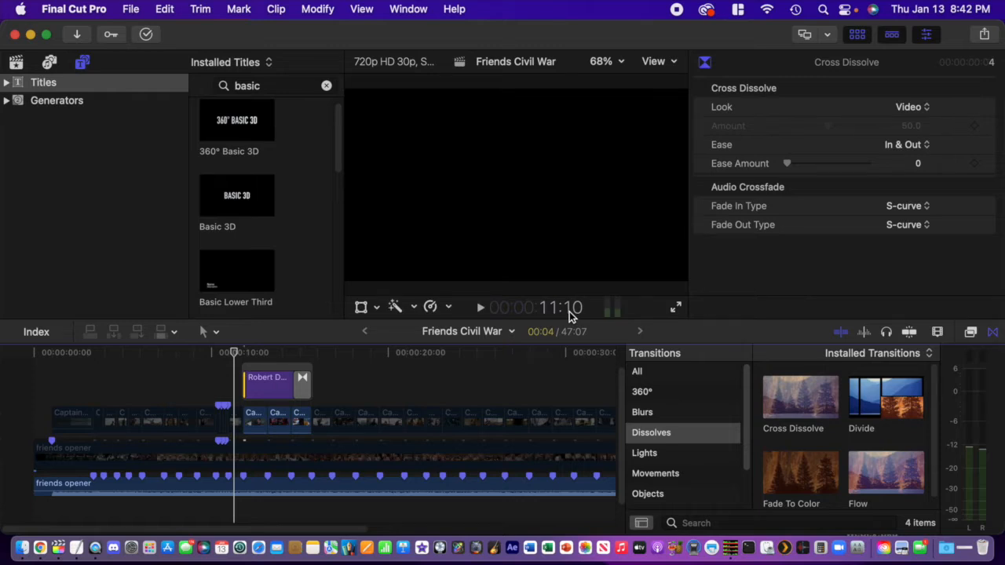
left_click(237, 353)
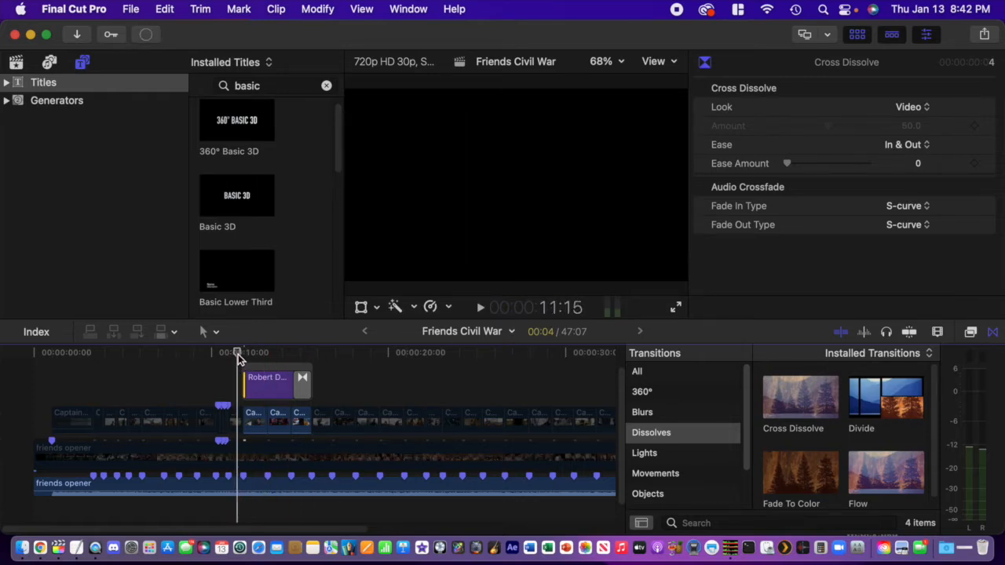
left_click_drag(238, 357, 243, 356)
Set the duration of the Cross Dissolve at the end of the first actor's title to 4 frames
left_click(303, 380)
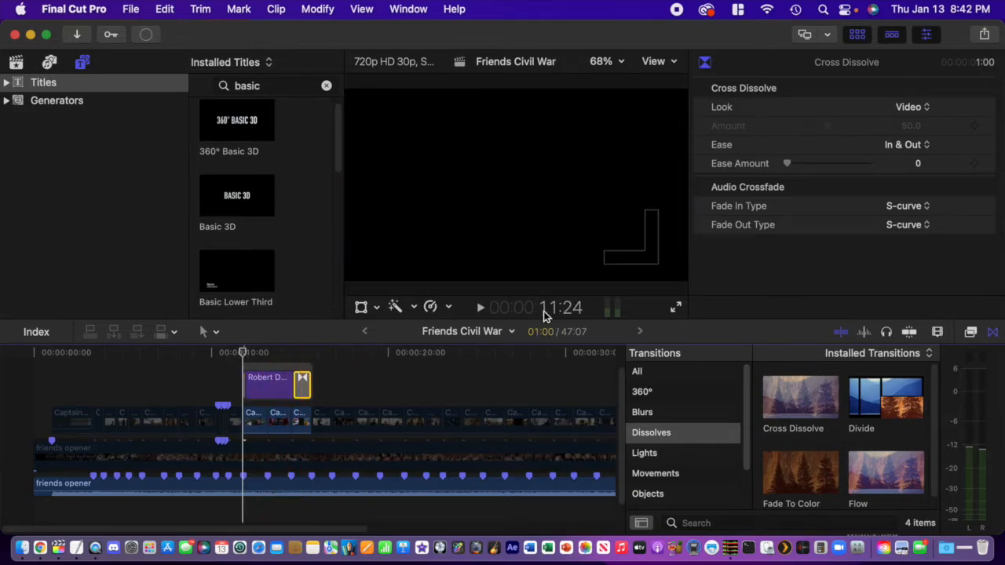
key("ctrl+d")
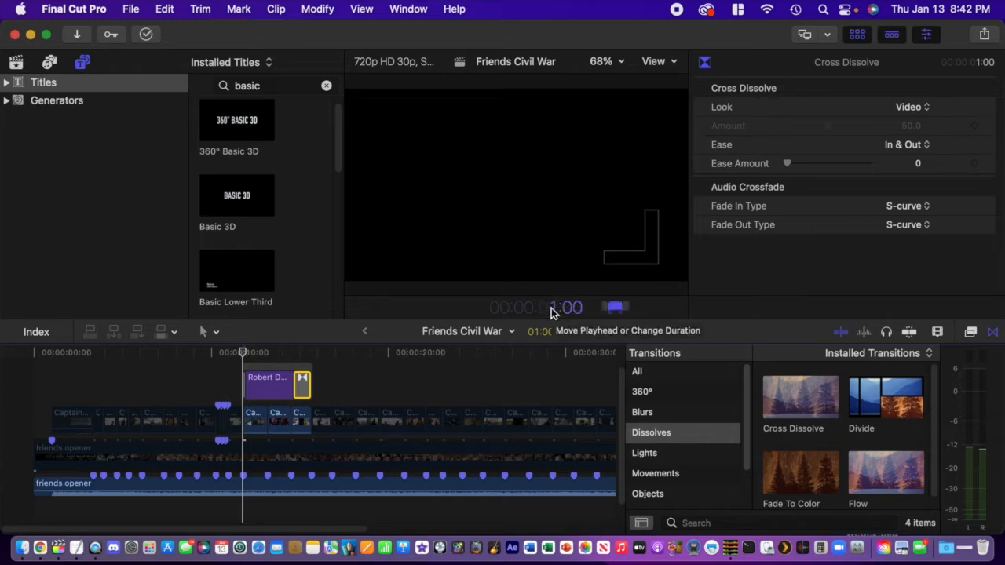
type("4")
key("Return")
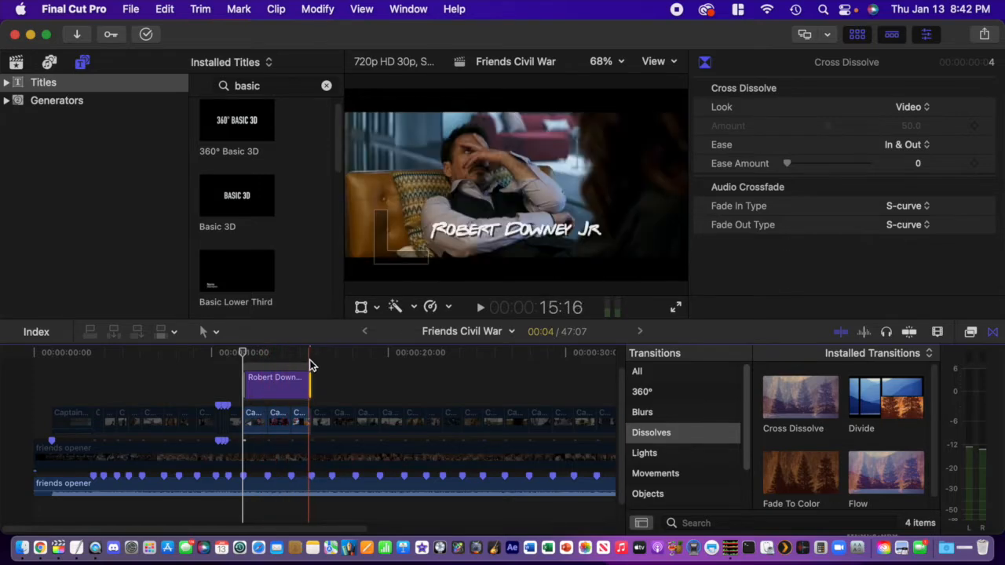
left_click(238, 422)
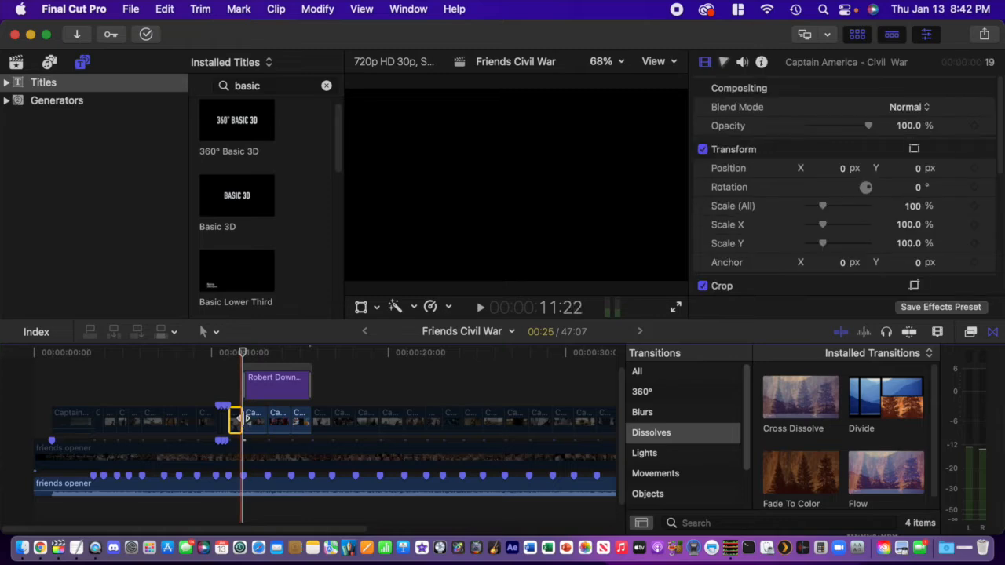
left_click(323, 422)
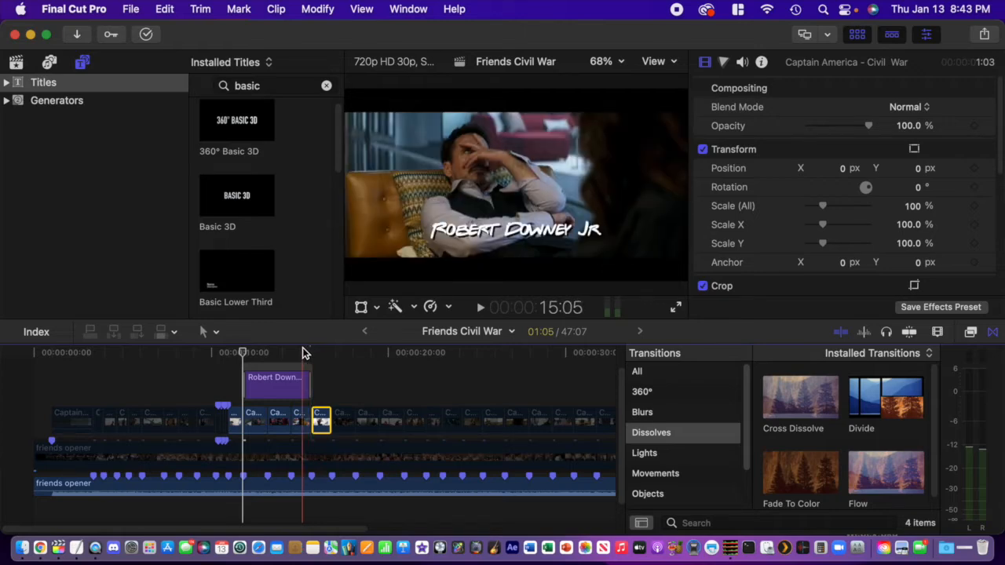
left_click(277, 347)
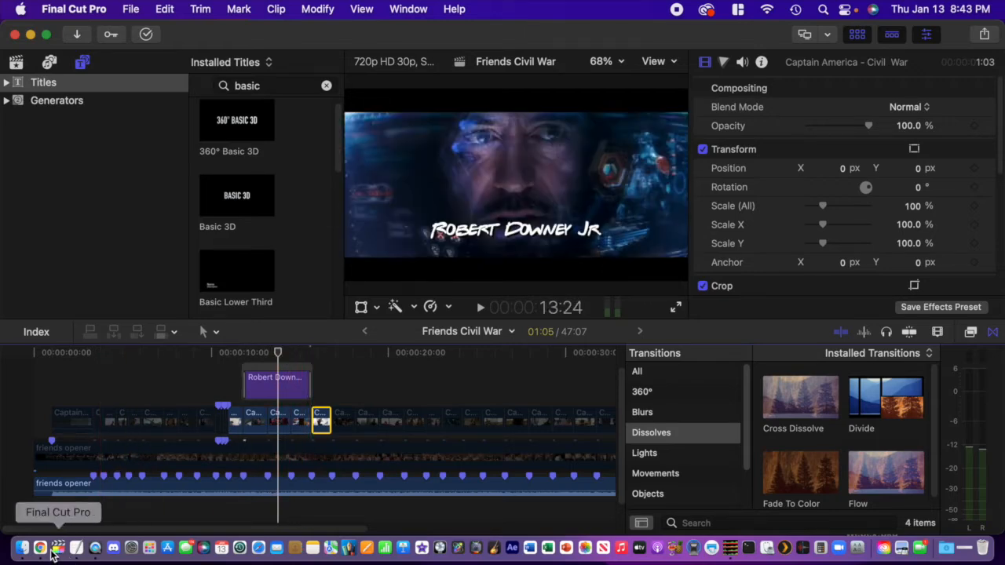
Switch to Chrome and review instructions 21 and 22 about repeating the transition and copying the title's storyline
left_click(39, 548)
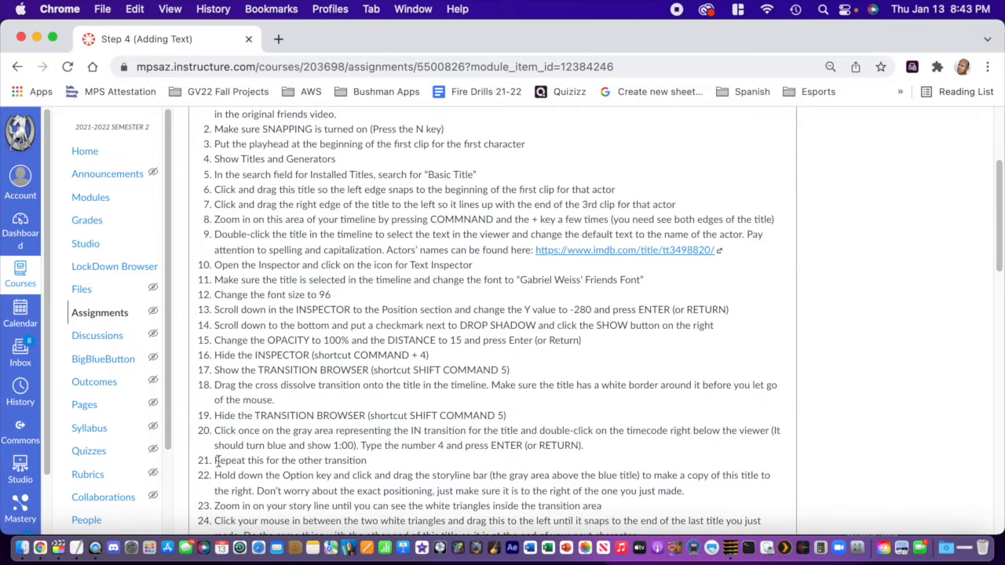
left_click_drag(215, 461, 356, 461)
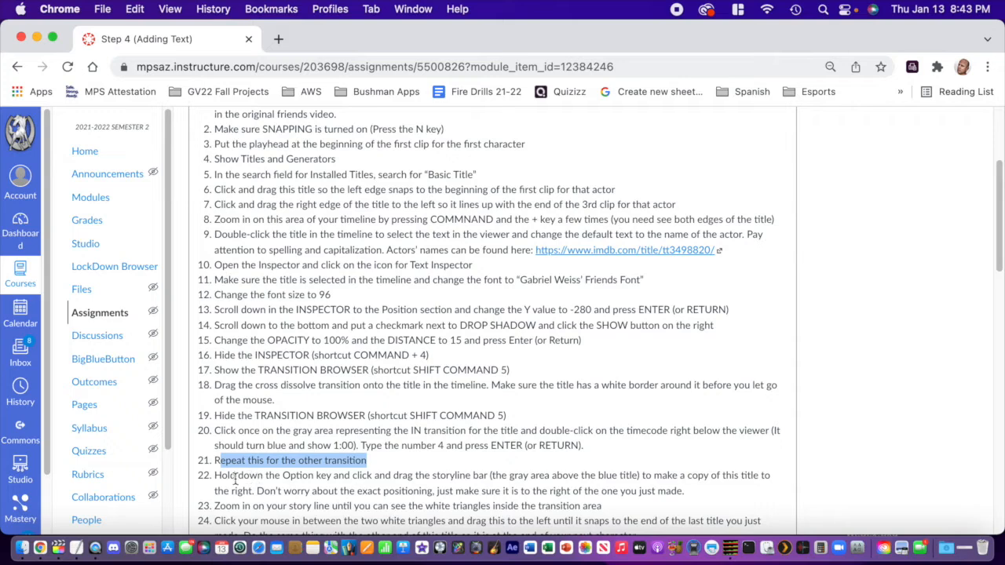
left_click_drag(218, 476, 723, 495)
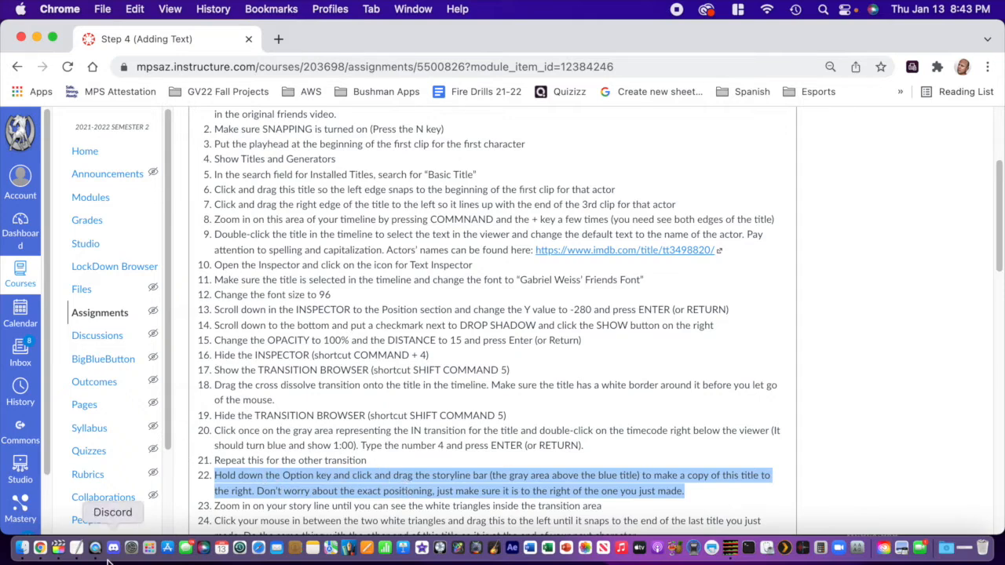
Switch back to Final Cut Pro, turn on snapping, and place the playhead past the first actor's title, at 19:16
left_click(60, 549)
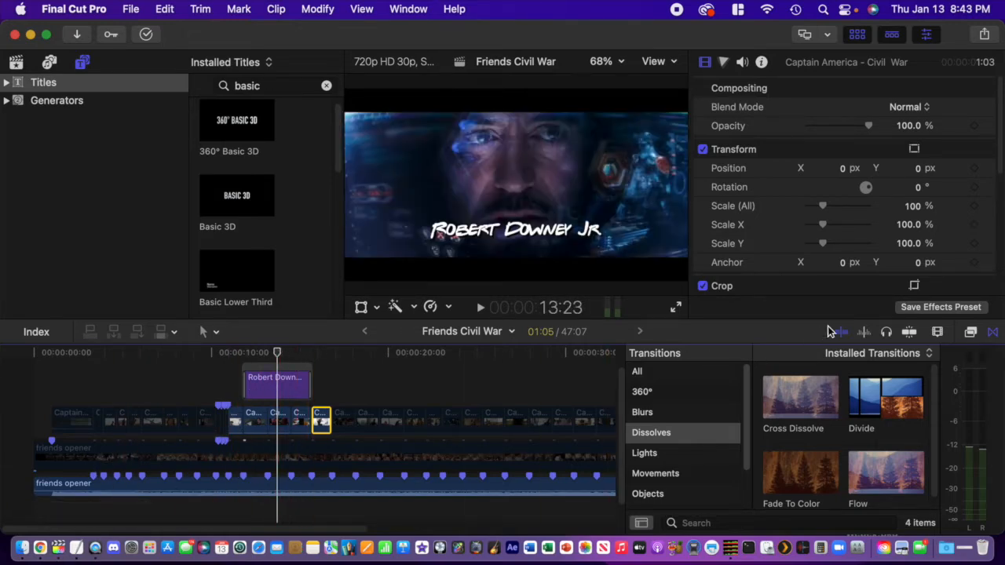
left_click(912, 333)
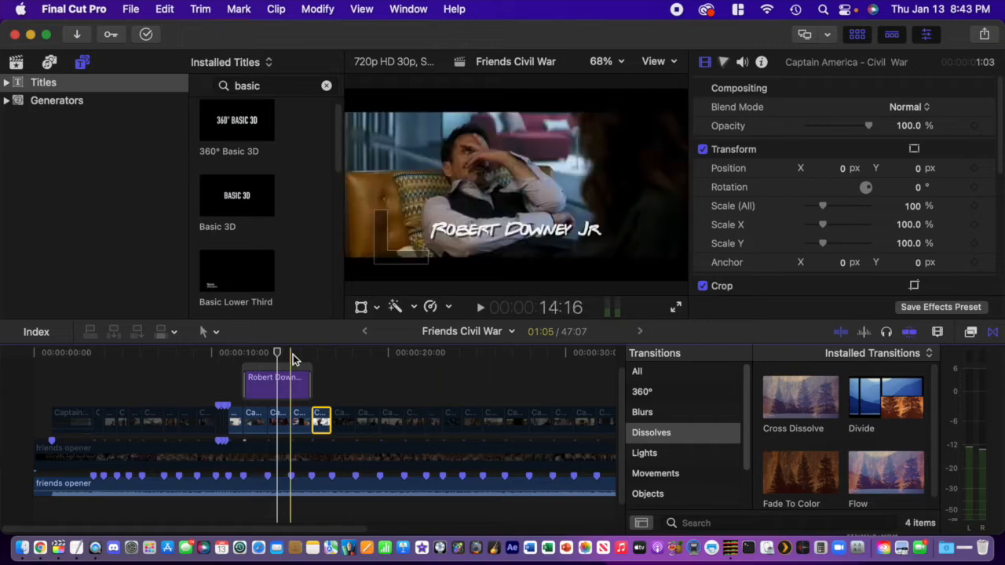
left_click_drag(278, 352, 274, 353)
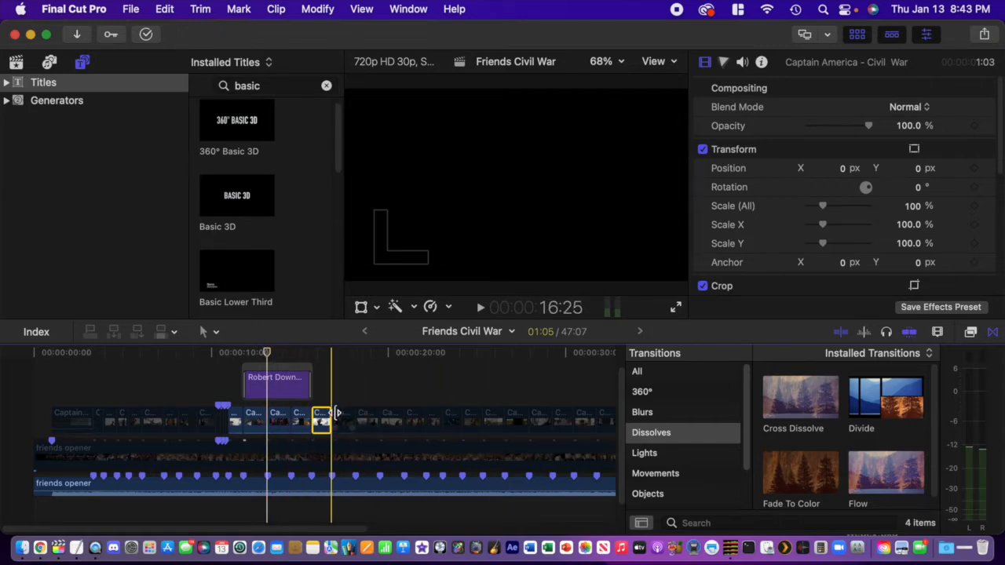
left_click_drag(321, 351, 376, 363)
Try moving the first actor's title out of its storyline to a later point in the timeline, and undo the move
left_click(275, 378)
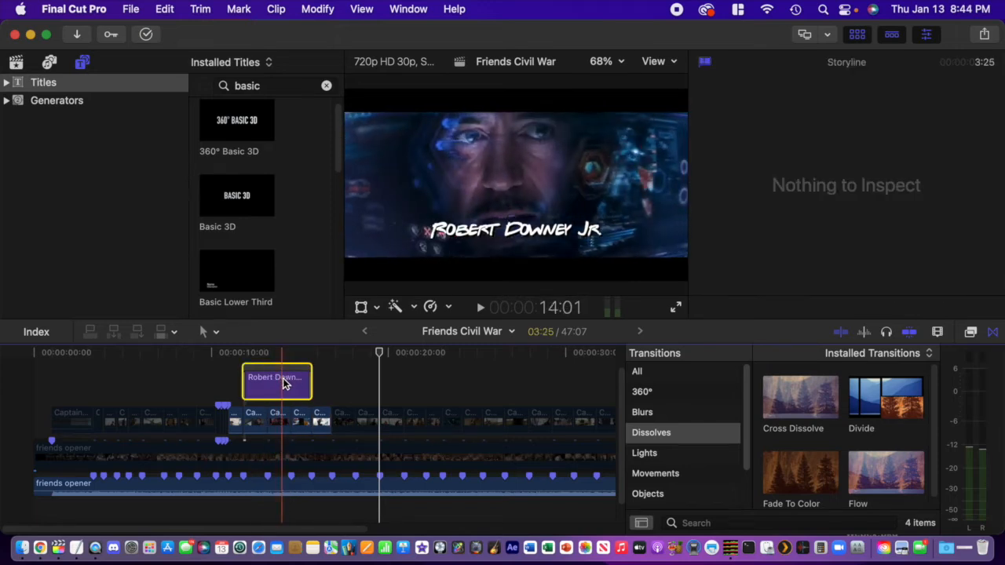
left_click(284, 384)
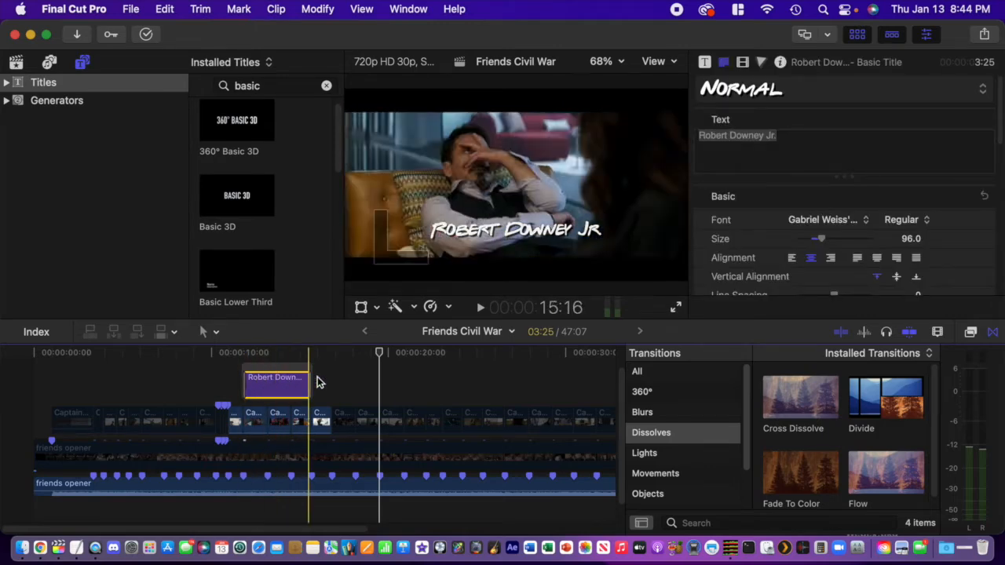
left_click_drag(278, 385, 412, 393)
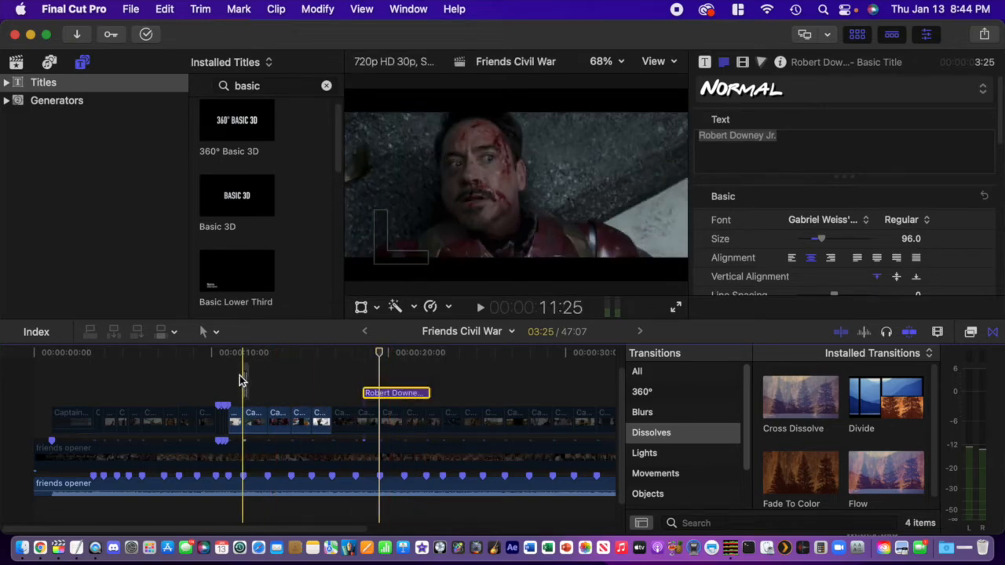
left_click(163, 9)
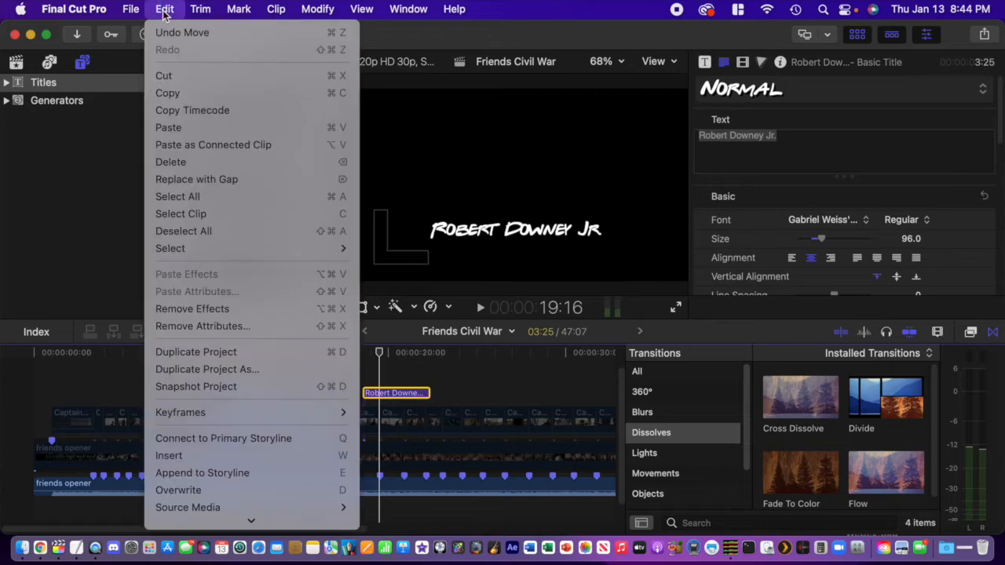
left_click(173, 33)
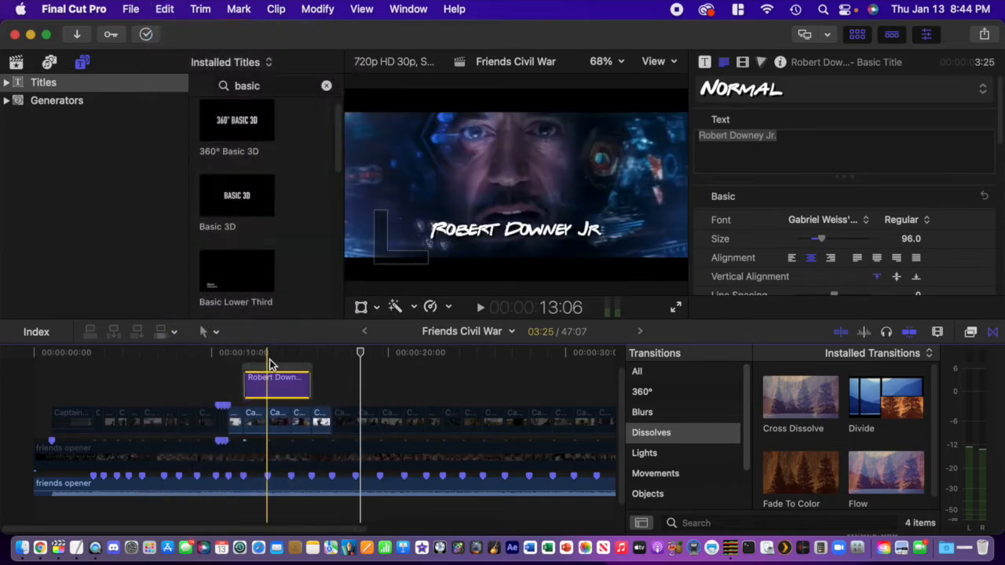
Copy the first actor's title storyline to about the 21-second mark and hide the transition browser
left_click(273, 370)
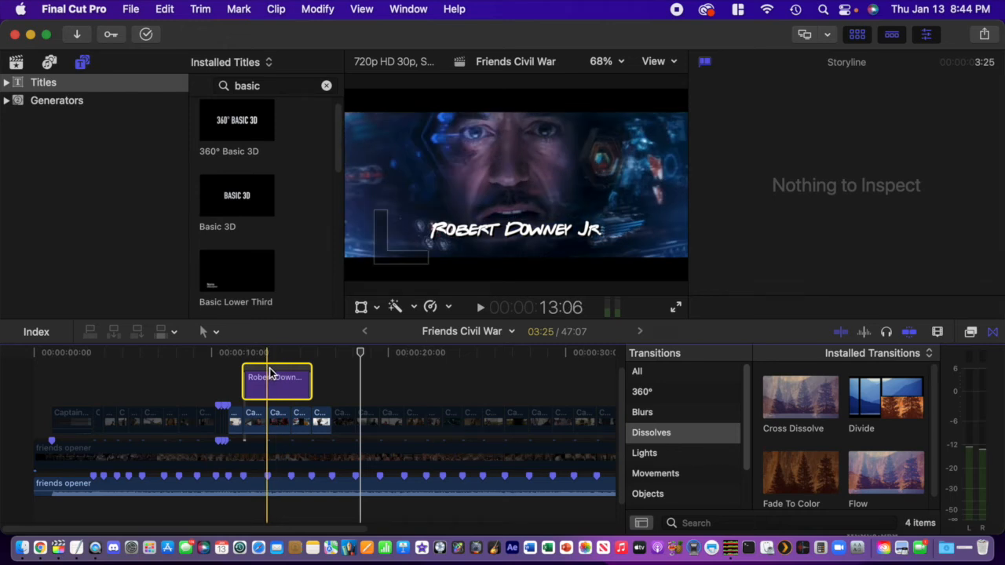
left_click_drag(269, 374, 433, 377)
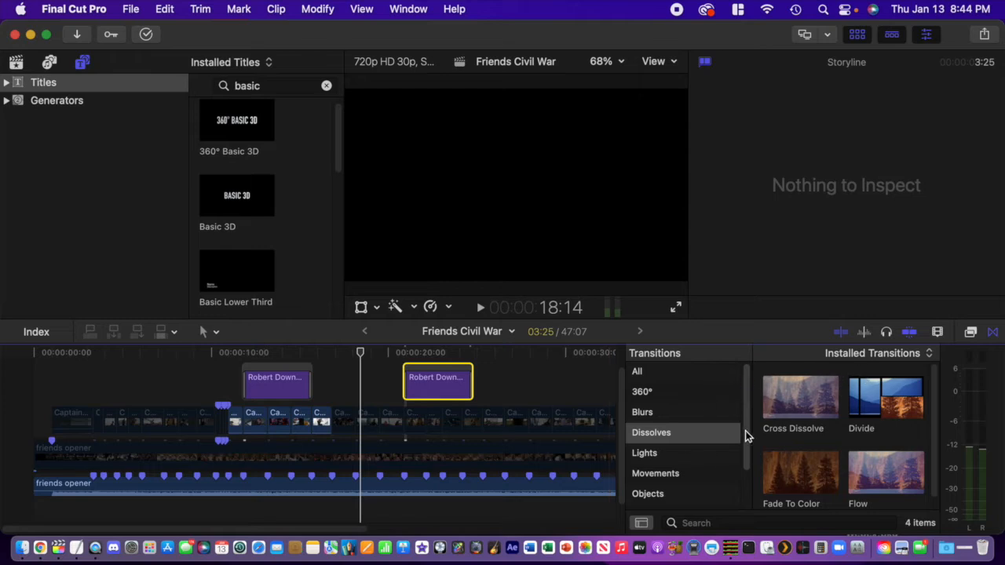
left_click(992, 333)
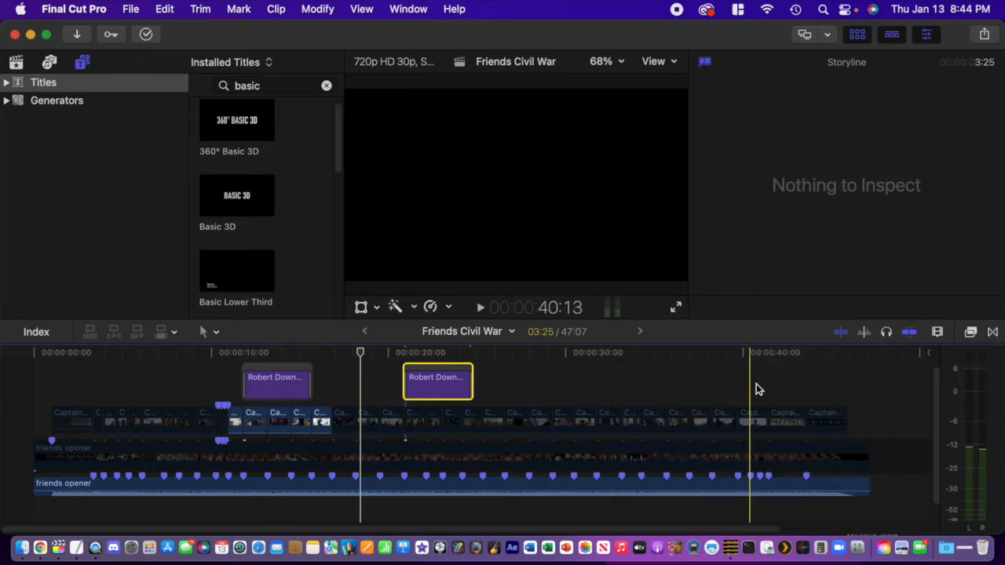
Set the playhead to 19:16 and snap the start of the copied title storyline to it
left_click_drag(861, 423, 40, 416)
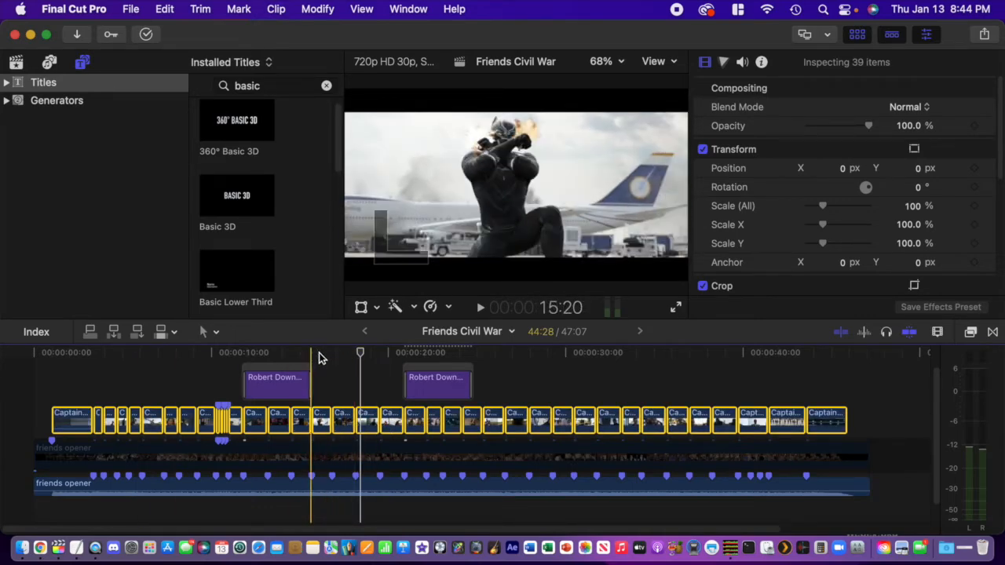
left_click(382, 353)
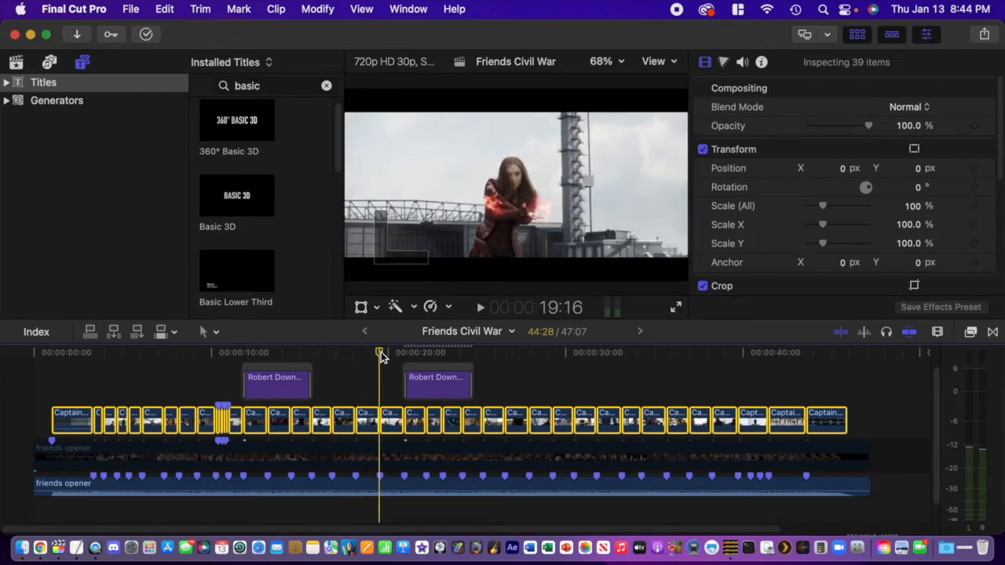
left_click(438, 377)
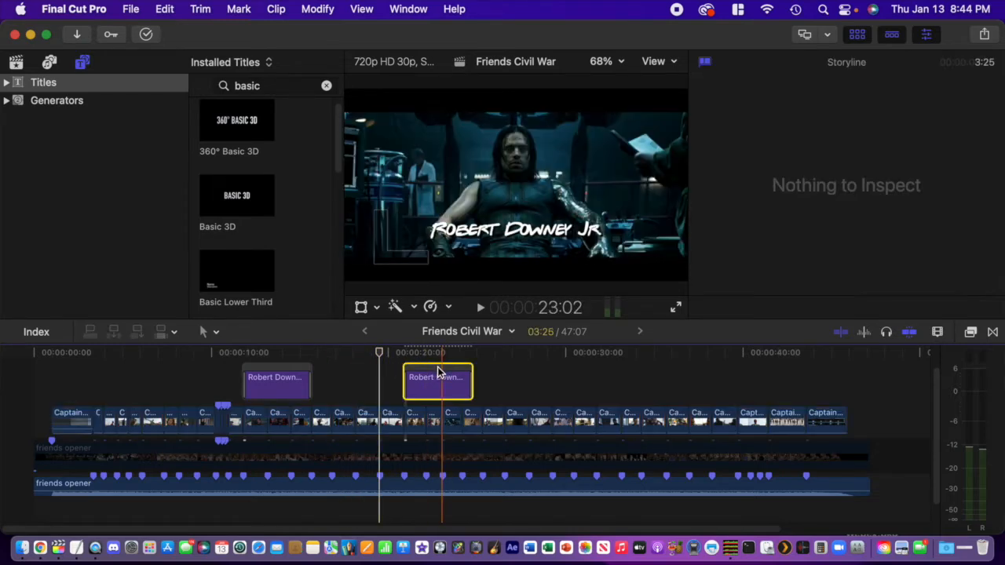
left_click_drag(438, 373, 413, 375)
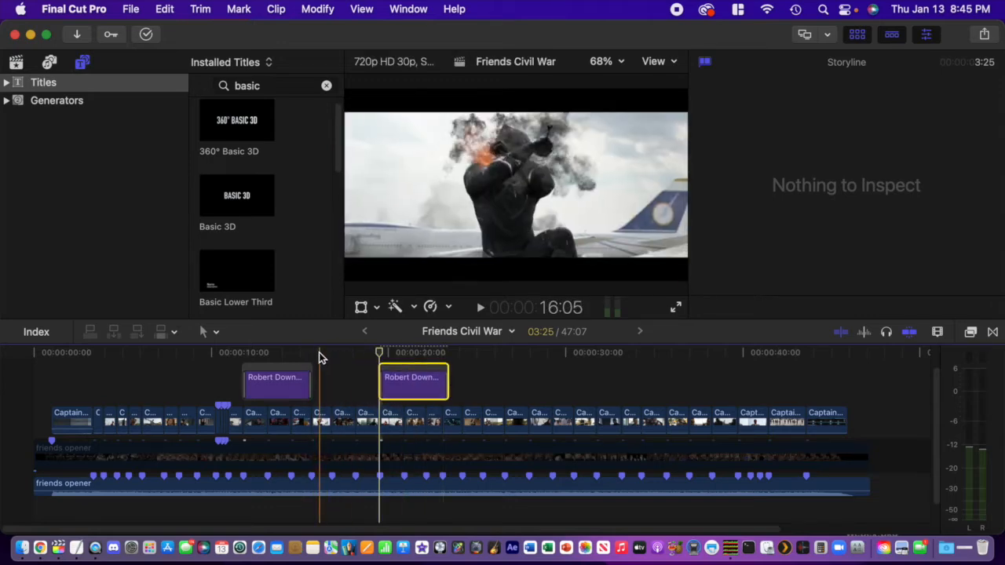
Snap the copied title storyline against the end of the first actor's title at 15:20 and place the playhead there
left_click(312, 353)
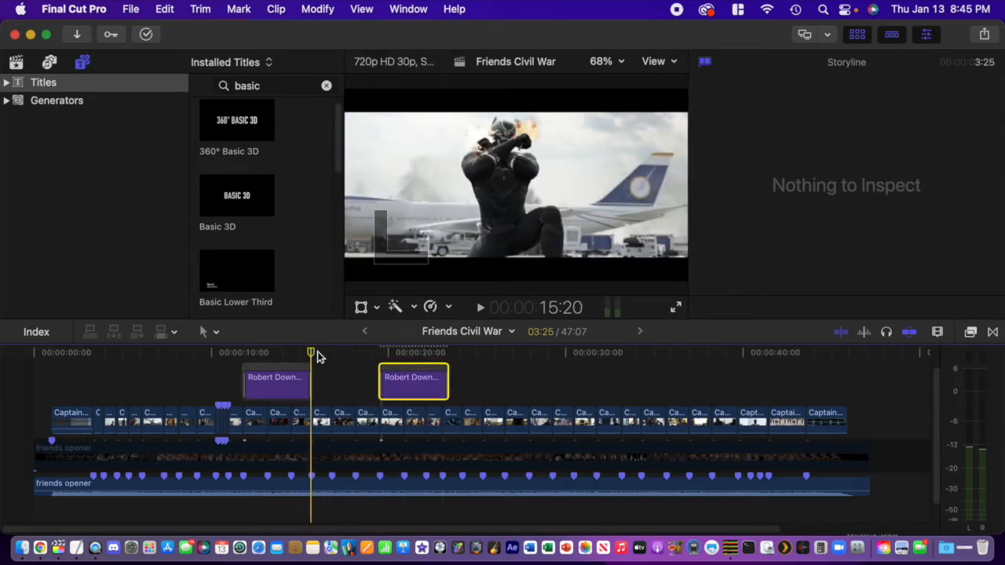
key("super+equal")
key("super+equal")
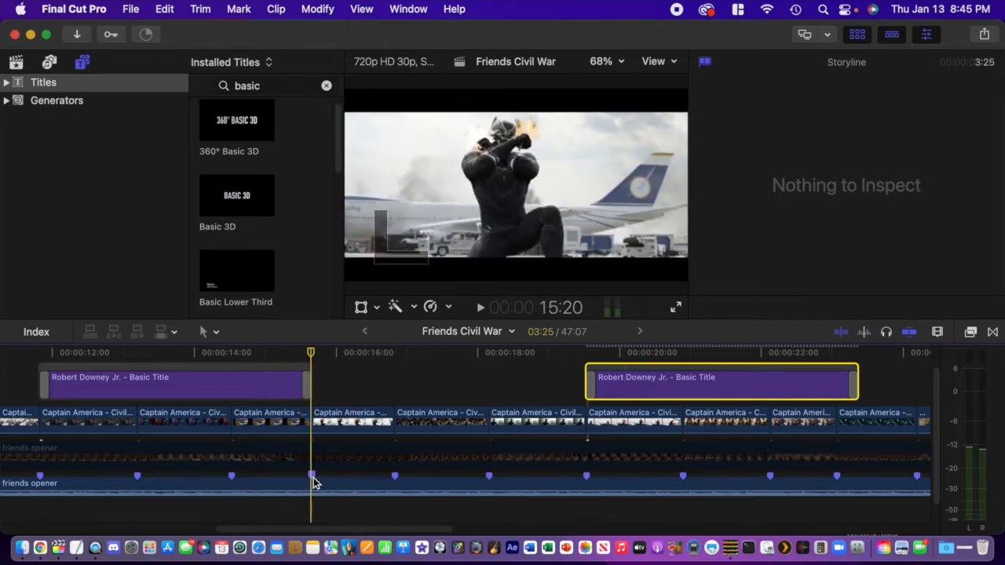
left_click(522, 385)
left_click(738, 376)
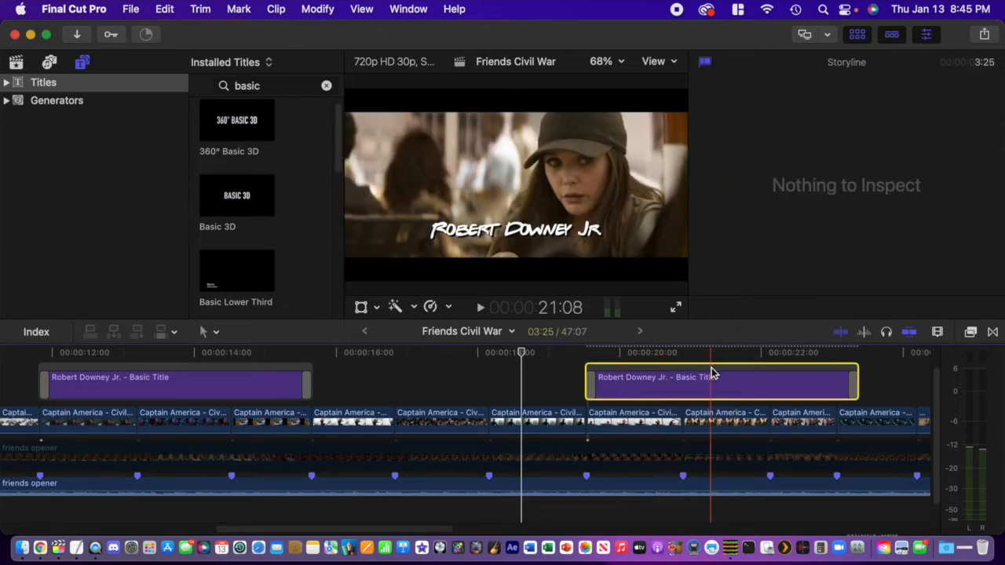
left_click_drag(712, 373, 437, 373)
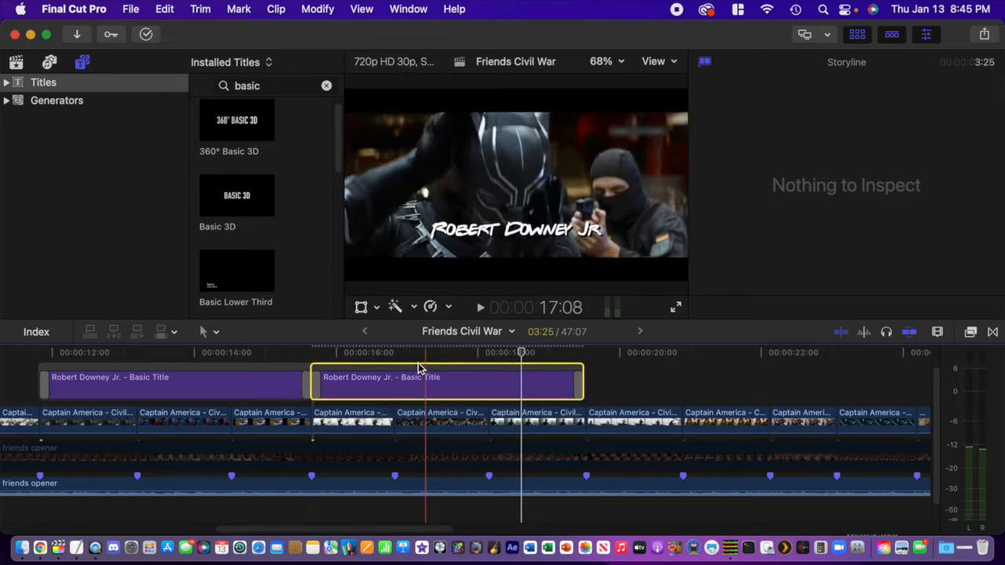
left_click(313, 353)
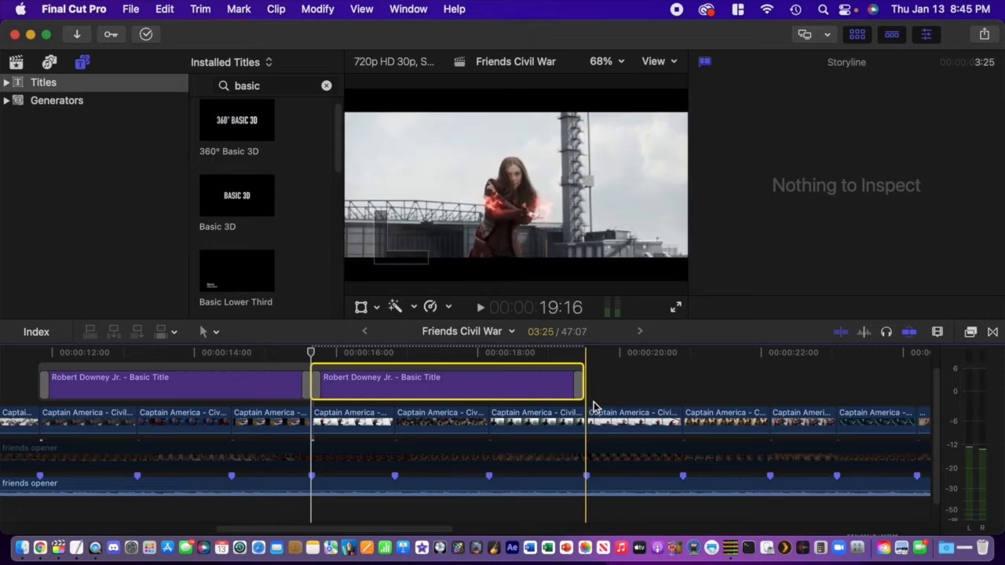
Extend the end of the copied title by one frame so it meets the end of the second actor's third clip
scroll(604, 392, "left", 2)
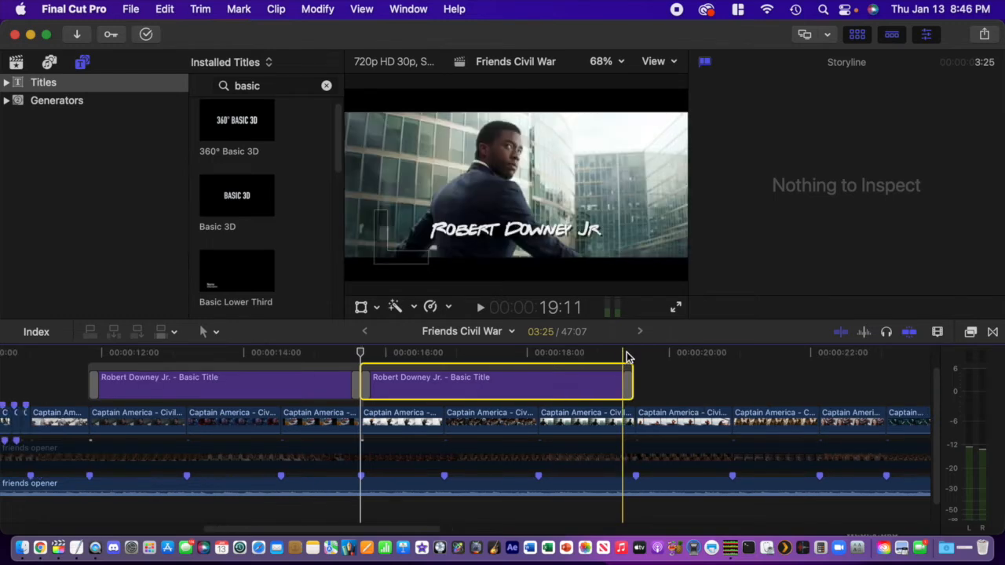
key("super+equal")
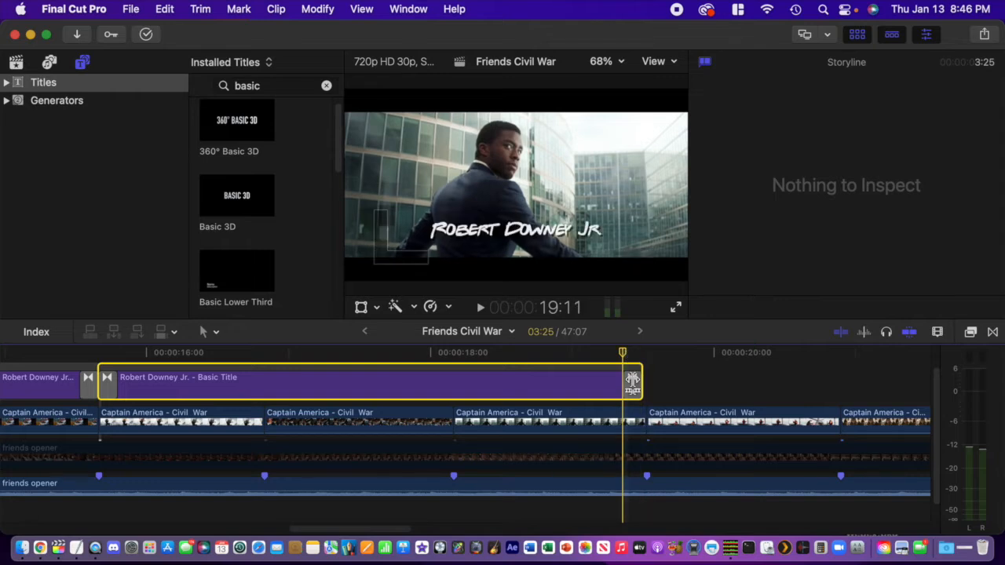
mouse_move(632, 381)
left_mouse_down()
mouse_move(641, 382)
mouse_move(602, 382)
mouse_move(640, 383)
left_mouse_up()
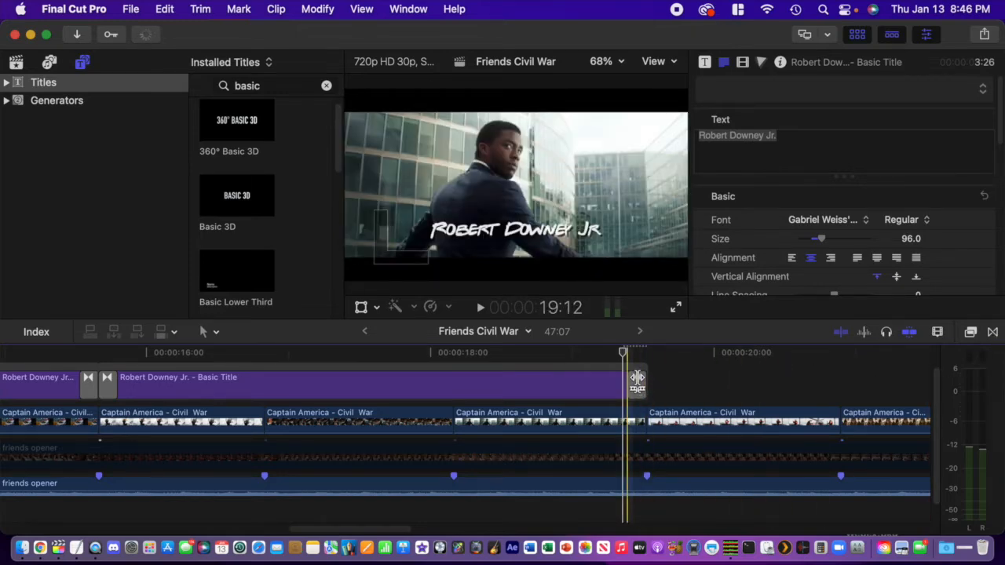
mouse_move(636, 381)
left_mouse_down()
mouse_move(735, 384)
mouse_move(635, 383)
left_mouse_up()
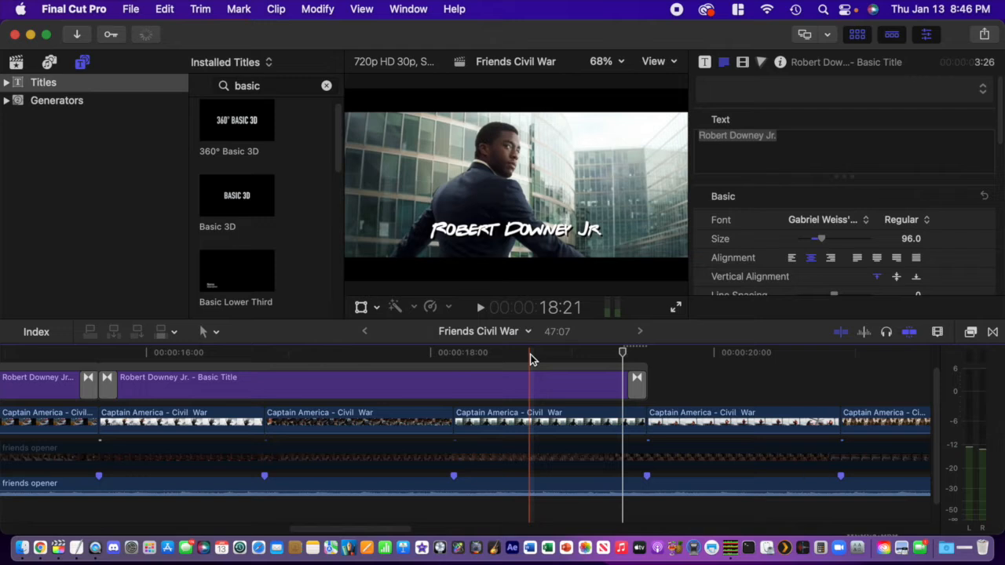
Show the 1-5-22 event's actor keyword collections in the library and select the copied title with the playhead at 17:10
left_click(17, 63)
left_click(12, 118)
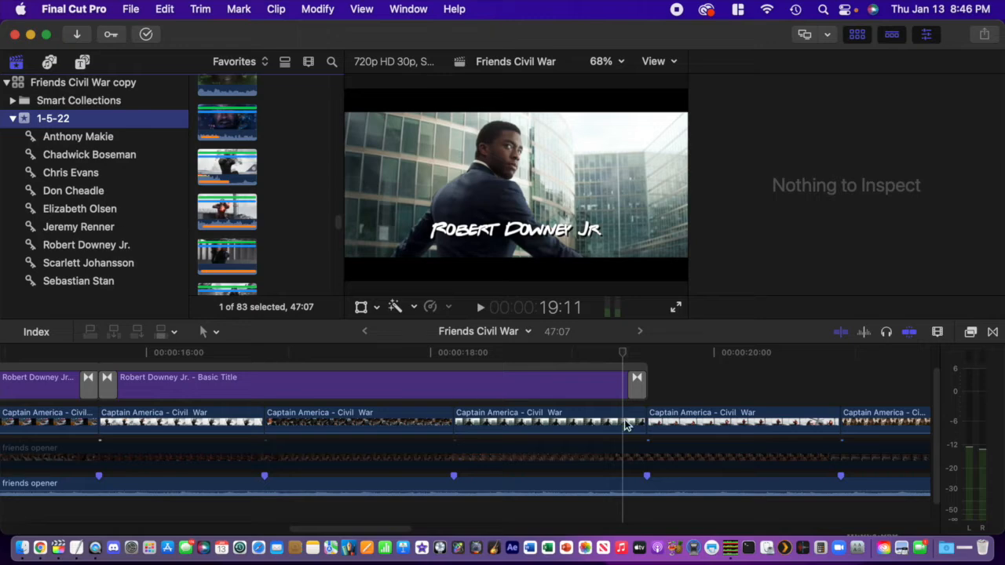
left_click_drag(622, 353, 338, 353)
left_click(327, 397)
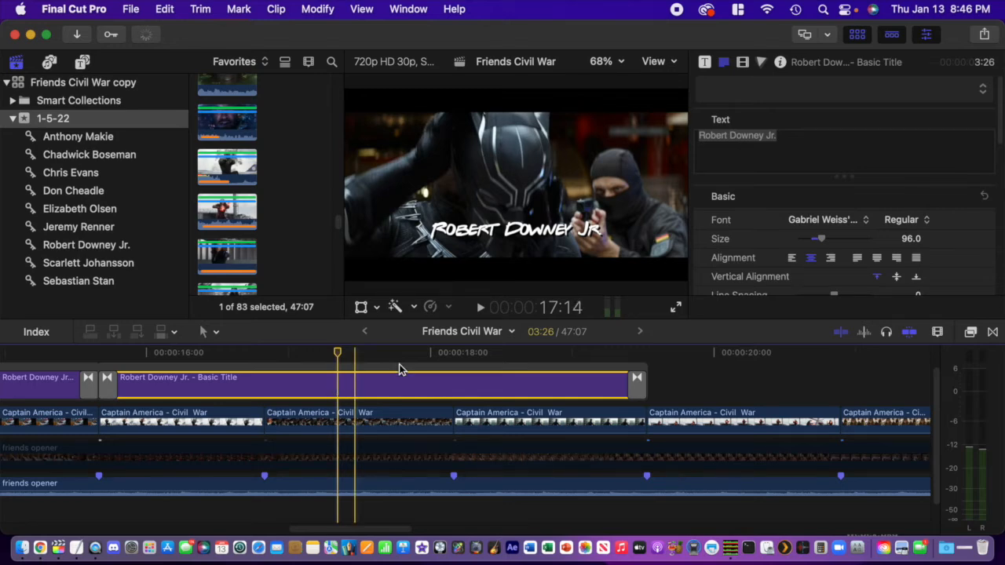
Replace the copied title's text with Chadwick Boseman, copied from the actor list in the Friends Civil War Text file
left_click(80, 550)
left_click_drag(179, 172, 87, 174)
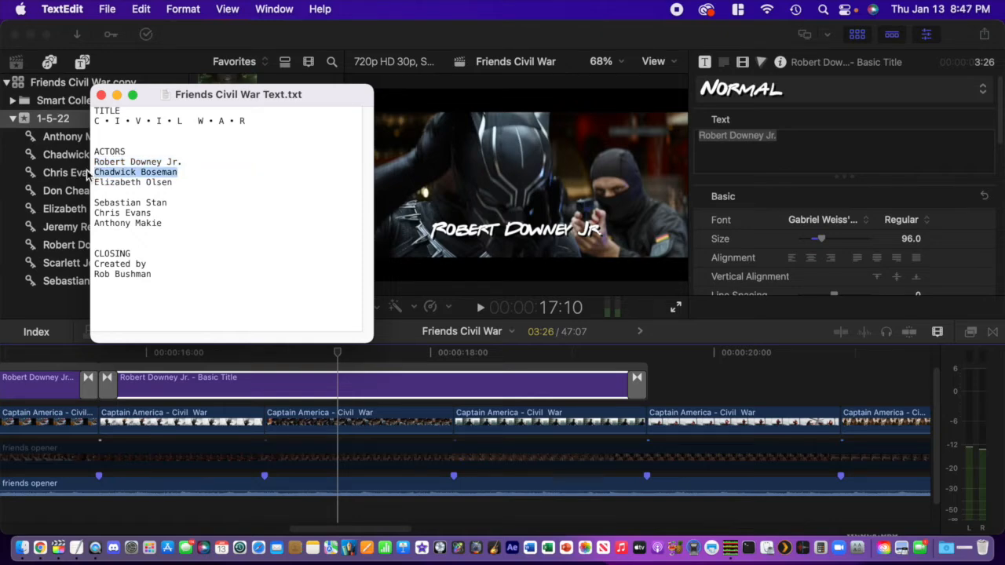
left_click(145, 8)
left_click(159, 95)
left_click(402, 359)
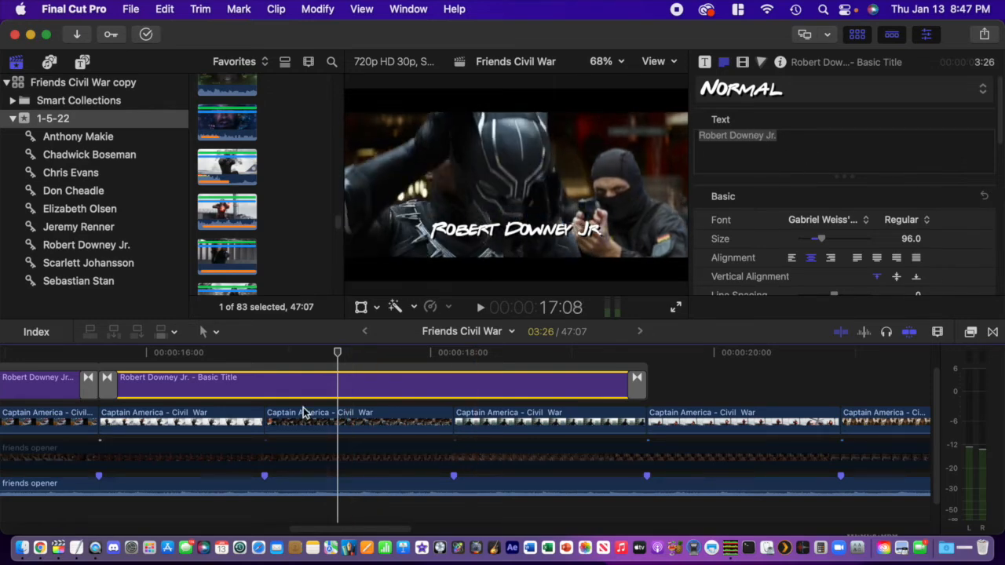
left_click(807, 136)
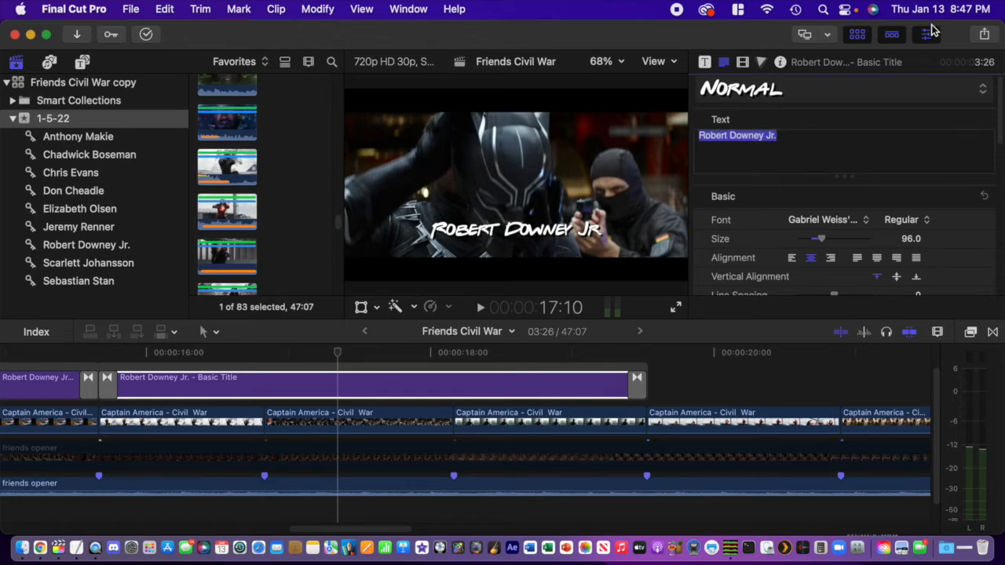
key("super+v")
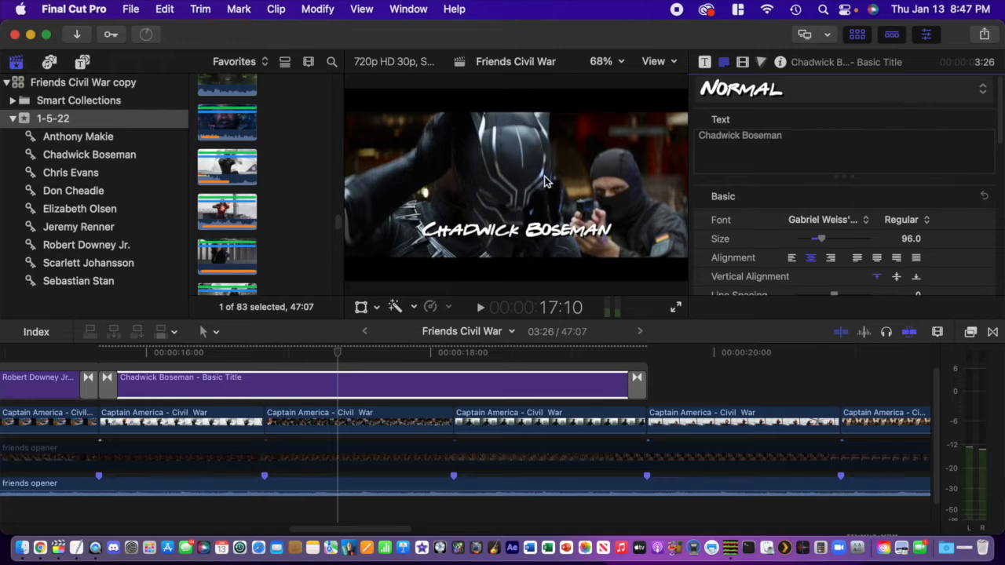
Review the changeover between the Robert Downey Jr. and Chadwick Boseman titles around 15:13 to 15:24
left_click(336, 359)
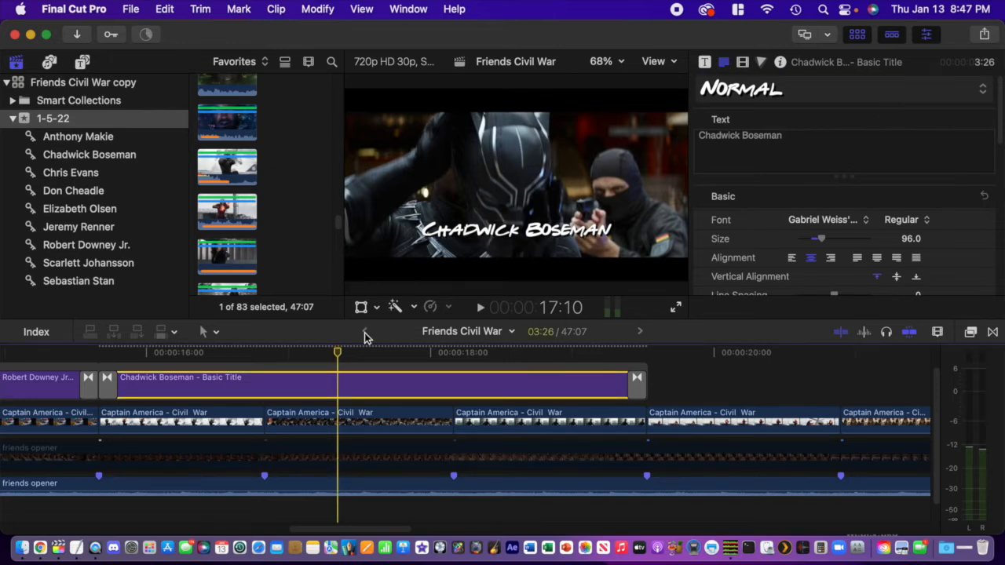
left_click_drag(336, 353, 115, 354)
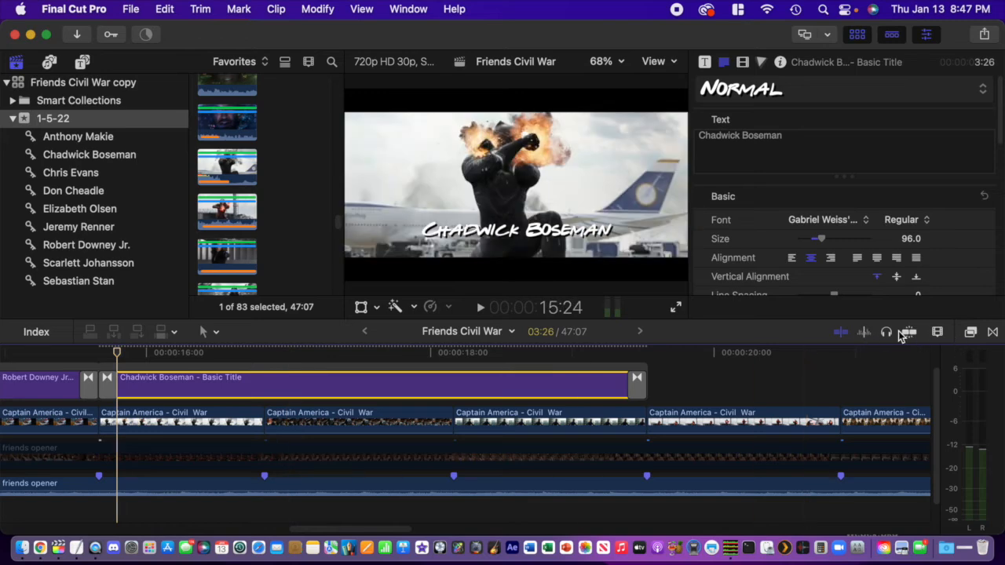
left_click_drag(375, 532, 322, 530)
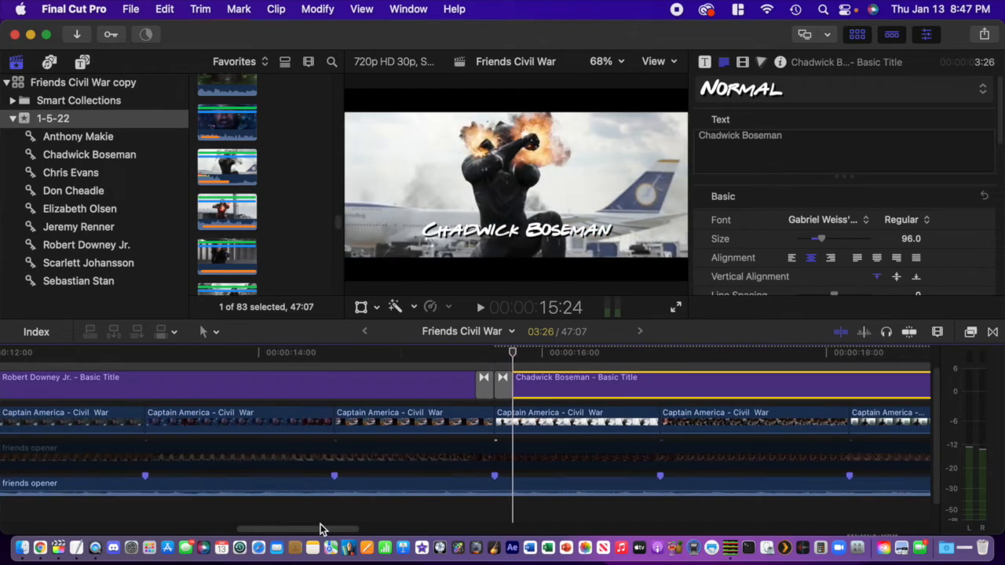
left_click_drag(415, 352, 460, 355)
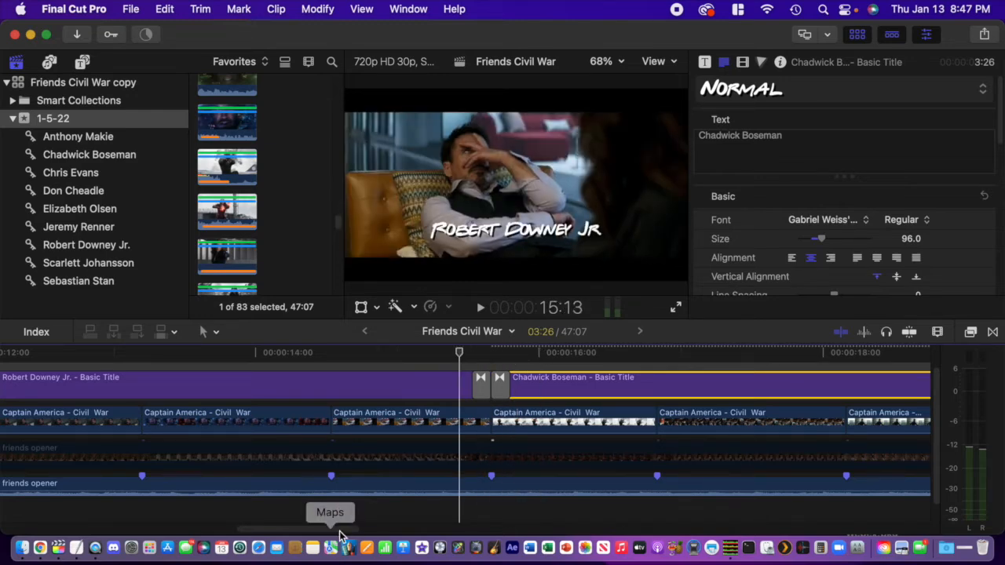
Duplicate the Chadwick Boseman title storyline and snap the copy against the end of the original
left_click_drag(341, 531, 391, 532)
key("super+minus")
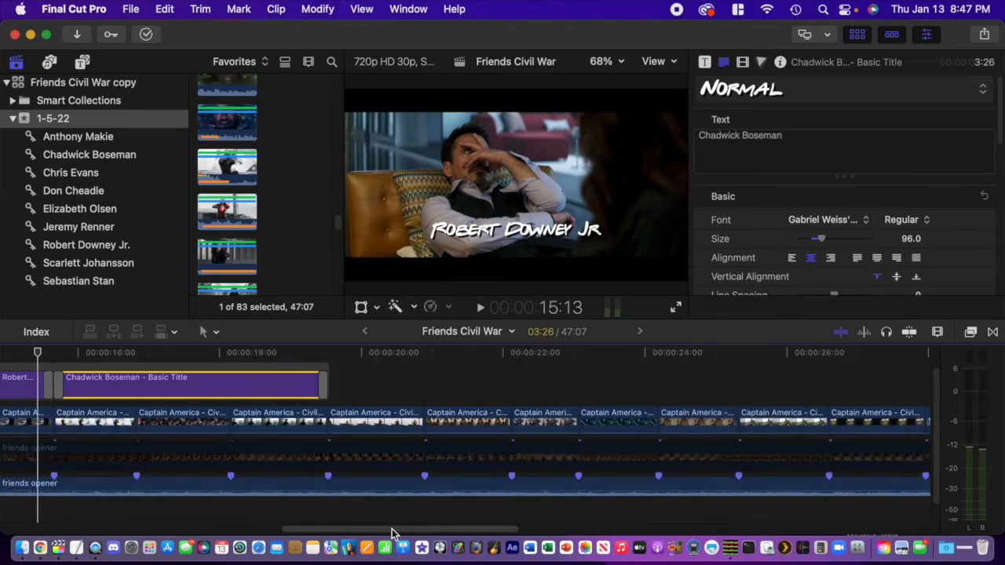
left_click(224, 372)
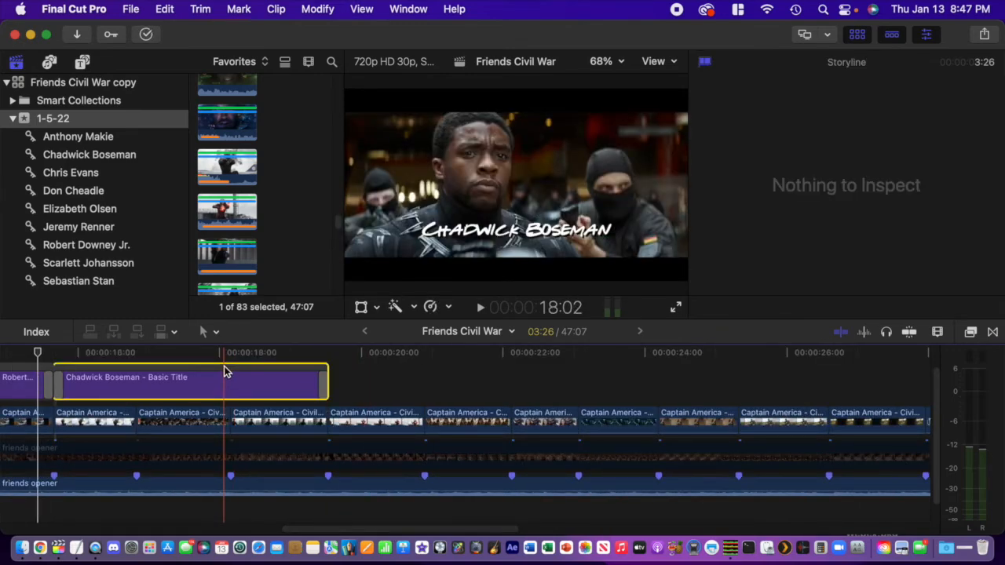
left_click_drag(227, 369, 490, 374)
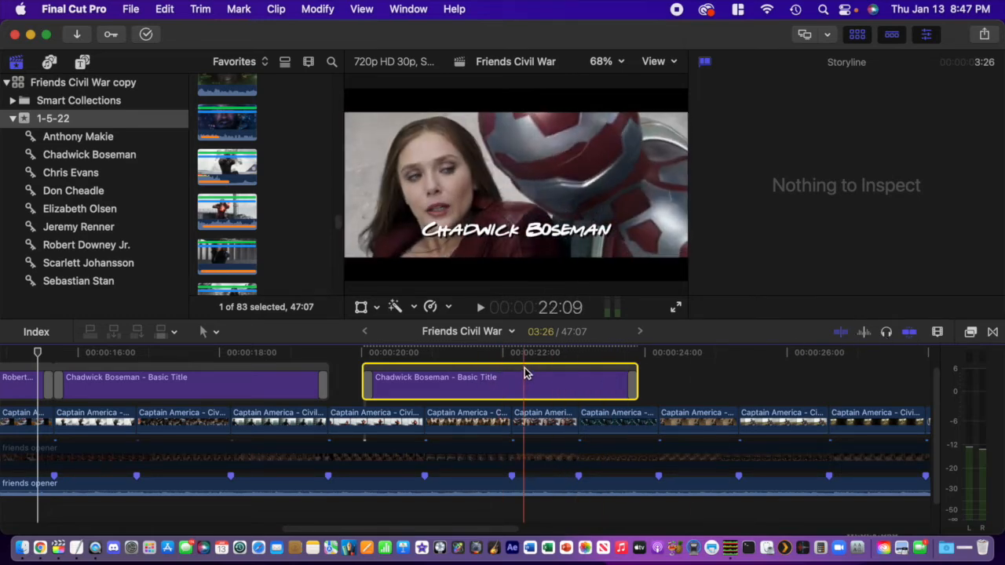
left_click_drag(524, 371, 494, 373)
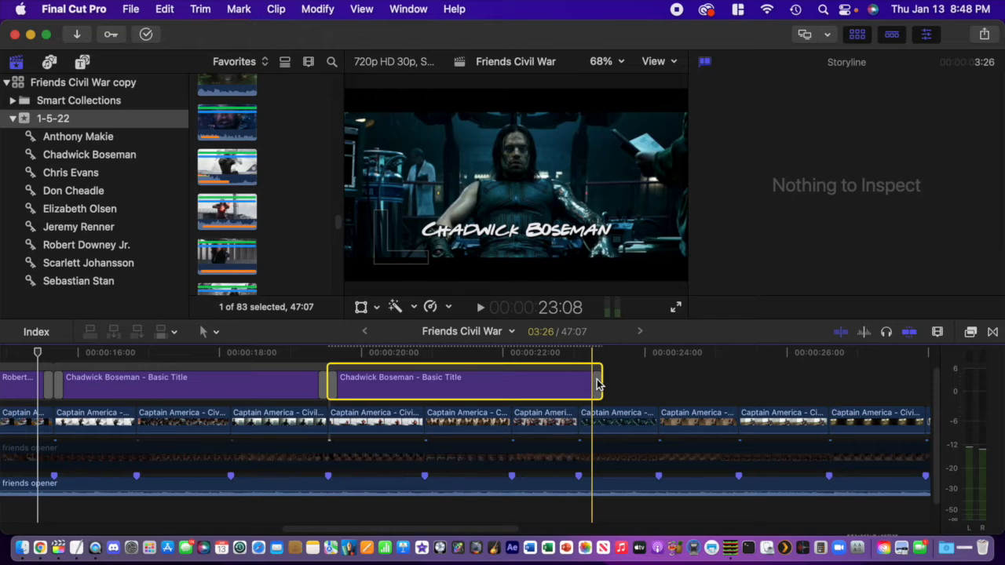
Shorten the end of the new title copy to the third actor's last clip and place the playhead there at 23:02
key("super+equal")
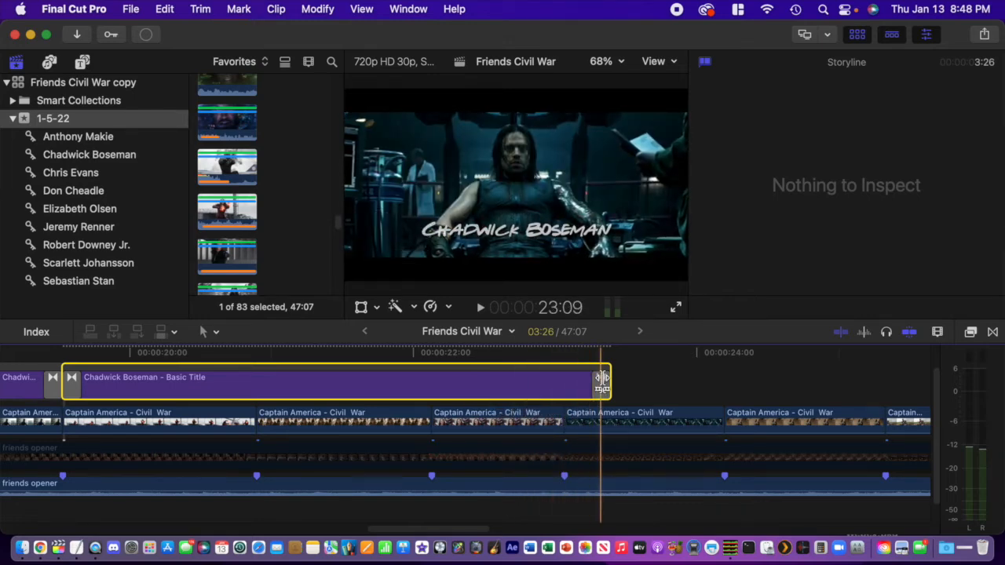
left_click_drag(601, 380, 557, 382)
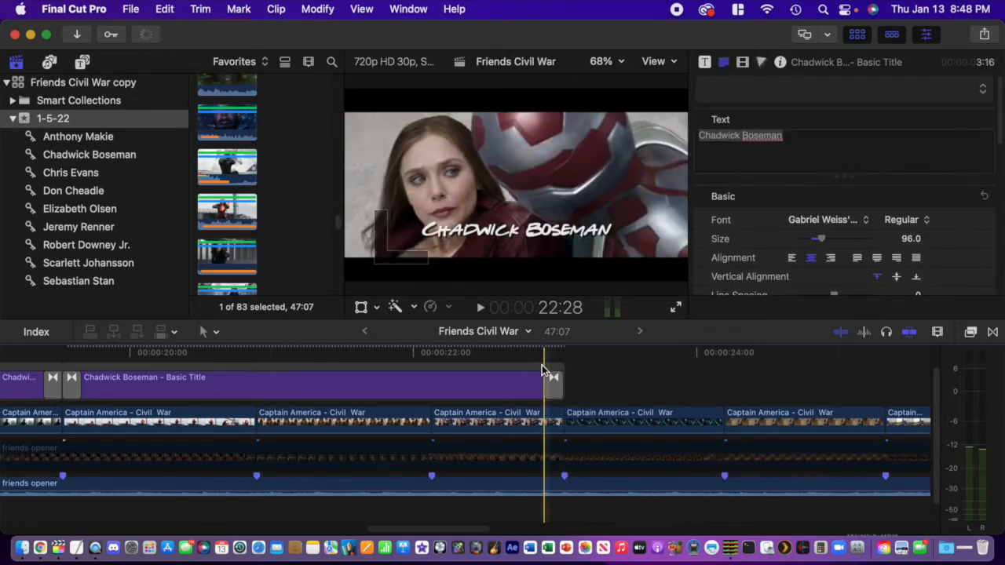
left_click(542, 371)
left_click(567, 356)
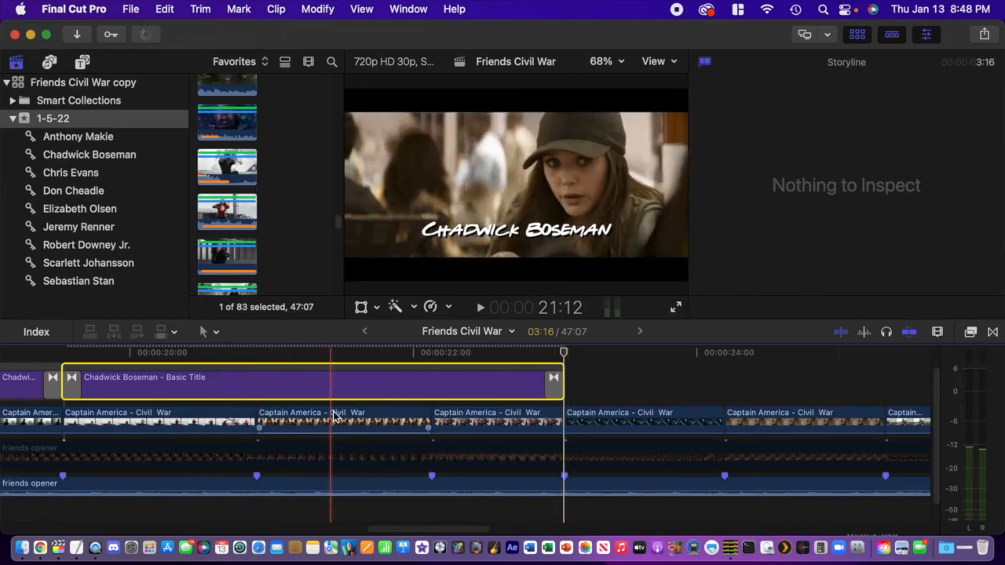
Try to copy the name Elizabeth Olsen from its keyword collection in the library
left_click(73, 210)
left_click(115, 210)
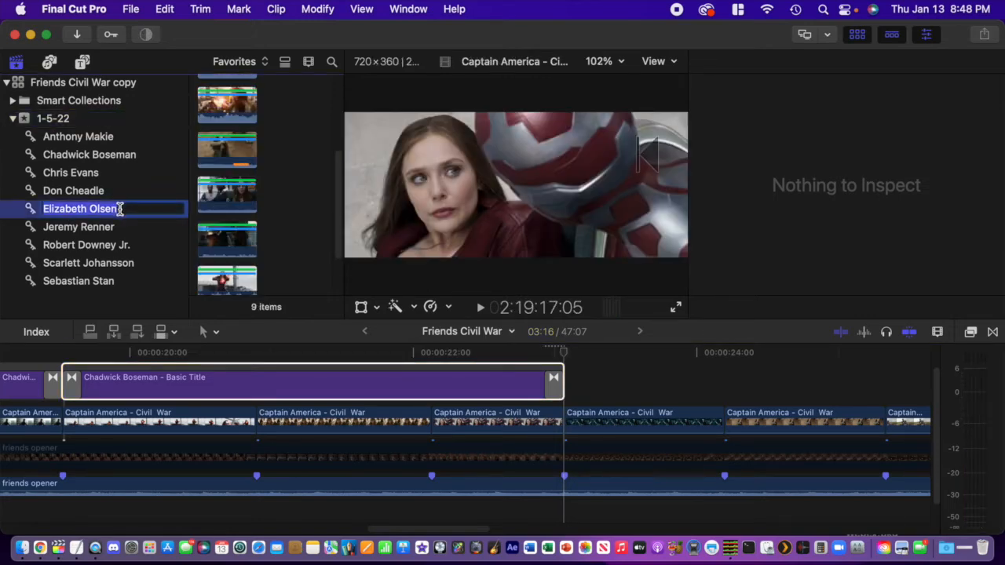
key("super+c")
left_click(63, 527)
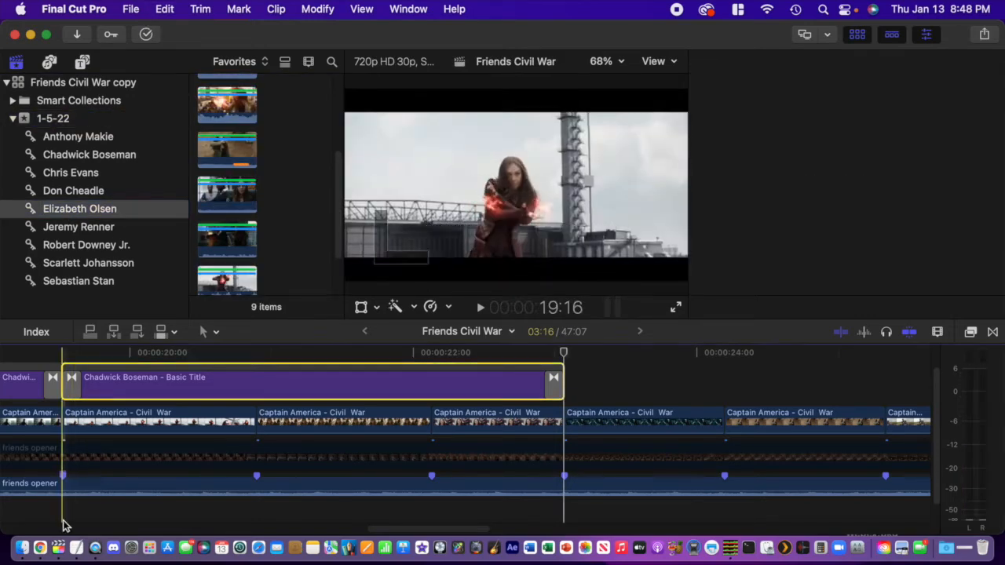
Copy the name Elizabeth Olsen from the actor list in the Friends Civil War Text file and return to the project
left_click(76, 549)
left_click(182, 182)
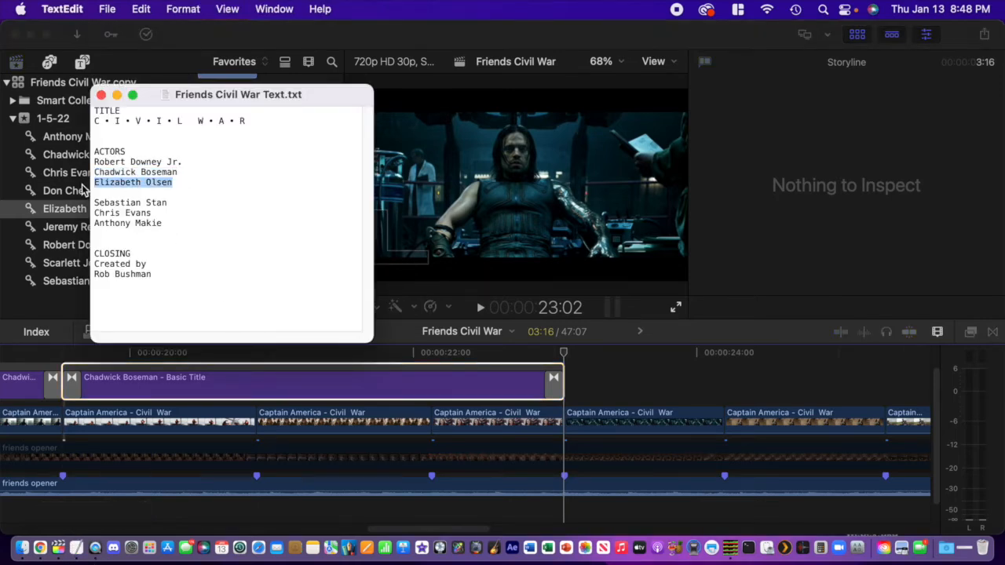
left_click(449, 334)
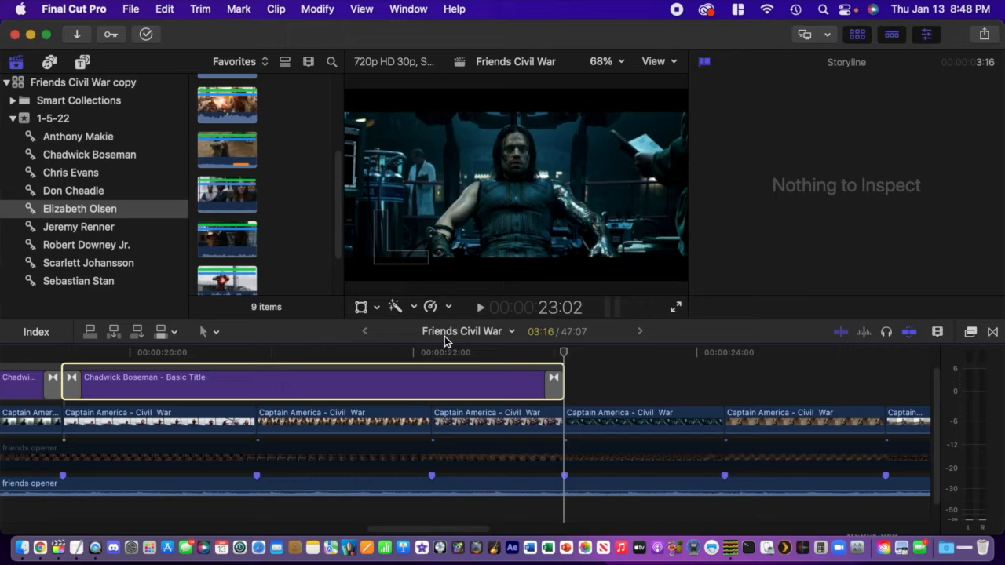
Replace the third title's text with the copied name Elizabeth Olsen
double_click(332, 382)
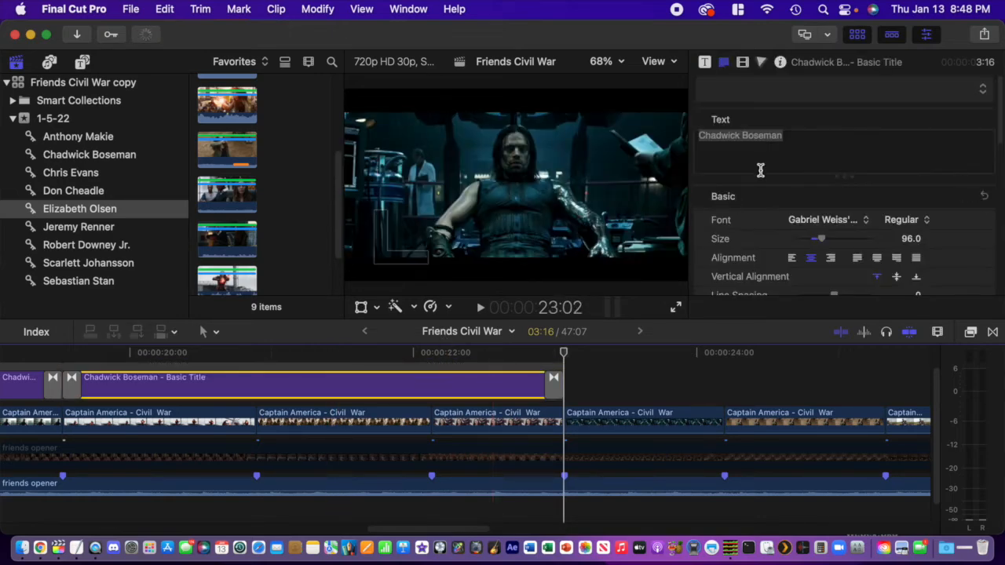
left_click(746, 136)
left_click_drag(796, 136, 671, 134)
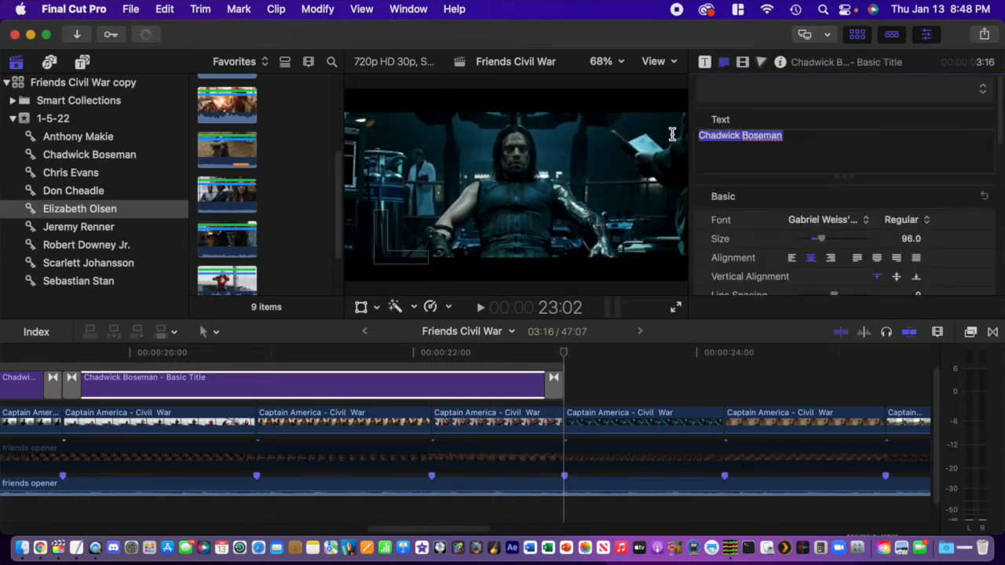
left_click(704, 63)
left_click(724, 63)
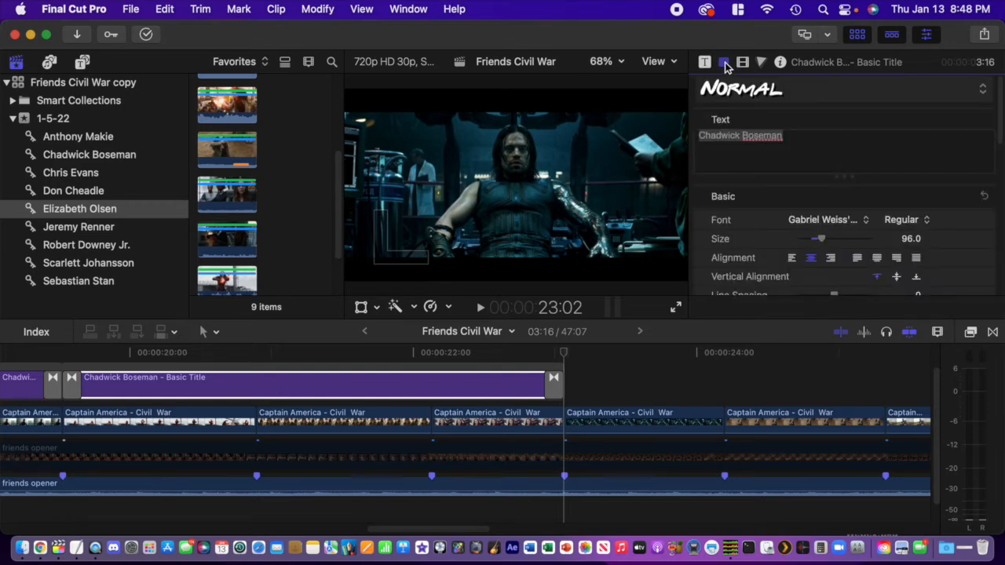
left_click(800, 142)
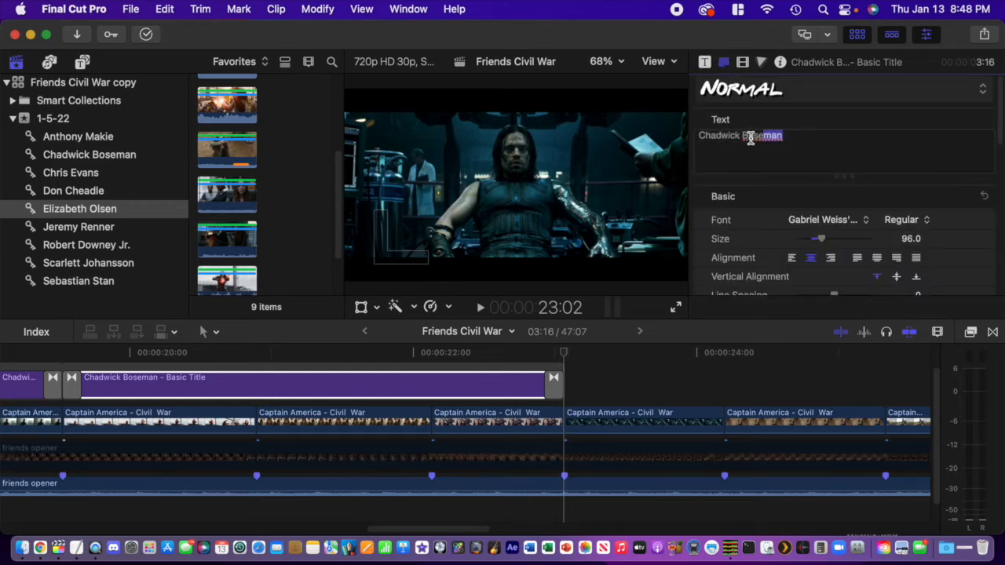
left_click_drag(750, 137, 678, 136)
key("BackSpace")
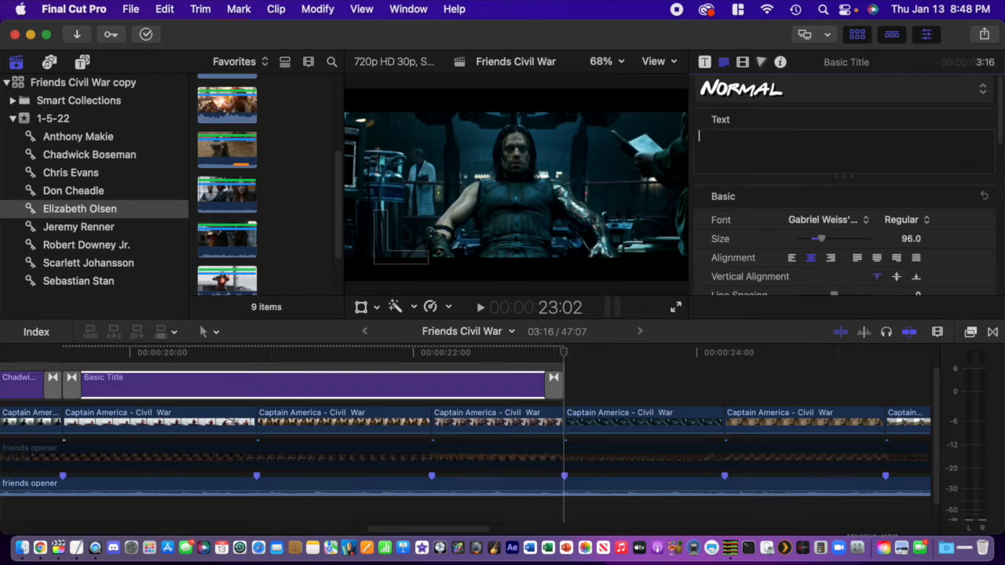
key("super+v")
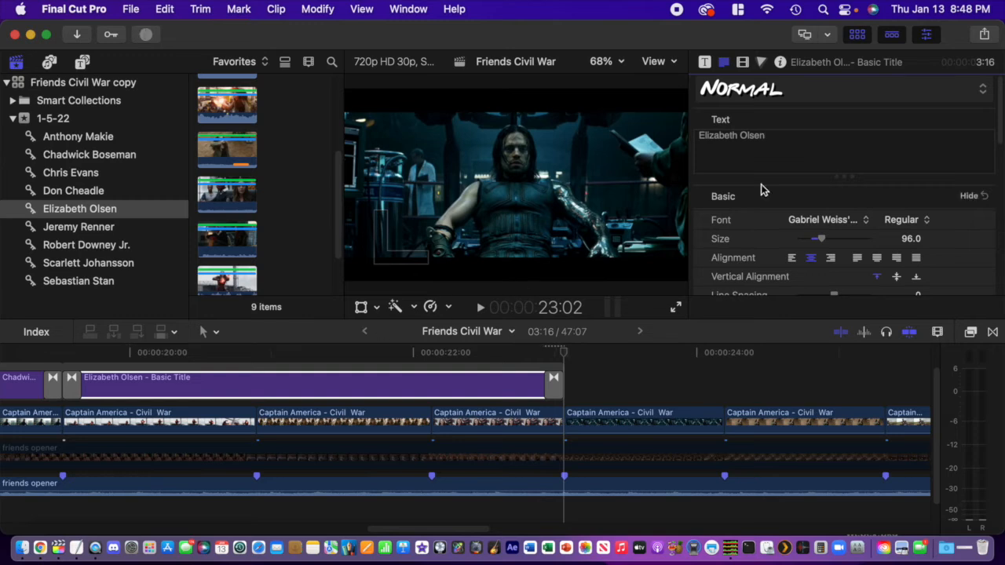
Preview the Elizabeth Olsen title over its clips by scrubbing back to 20:21
left_click(362, 362)
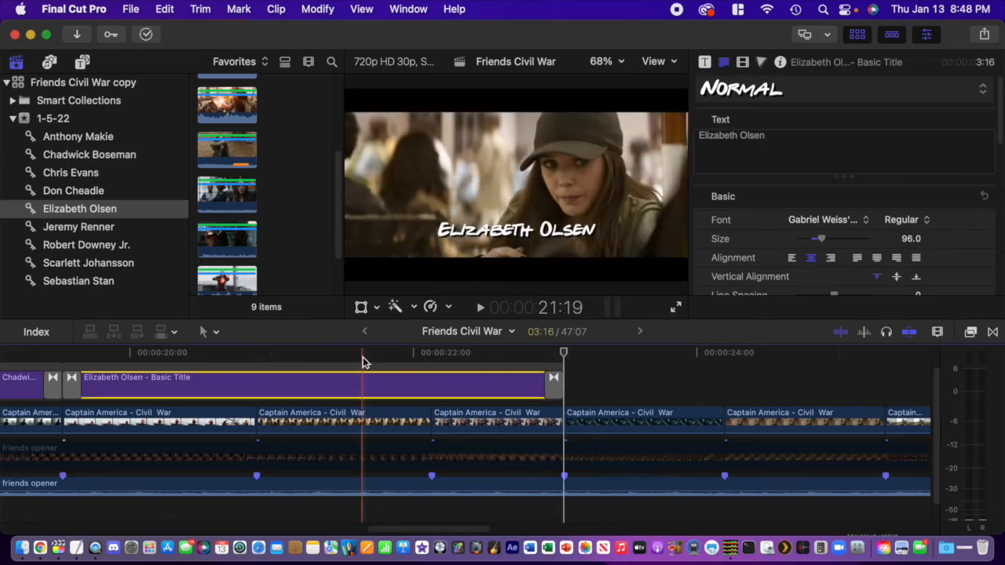
left_click(362, 360)
left_click_drag(362, 358, 233, 362)
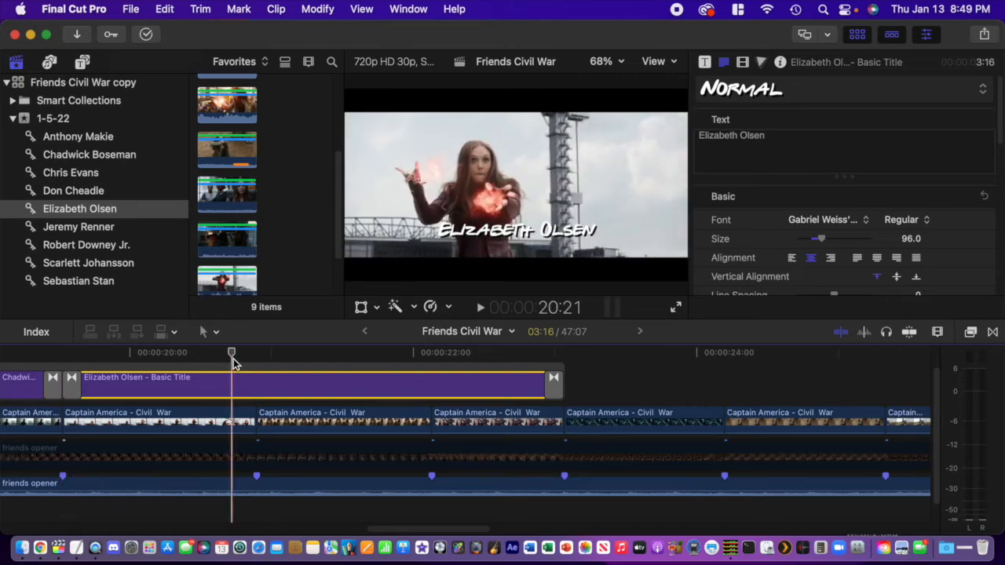
Disable all the Captain America clips to reveal the friends opener video and place the playhead at 26:01
key("shift+z")
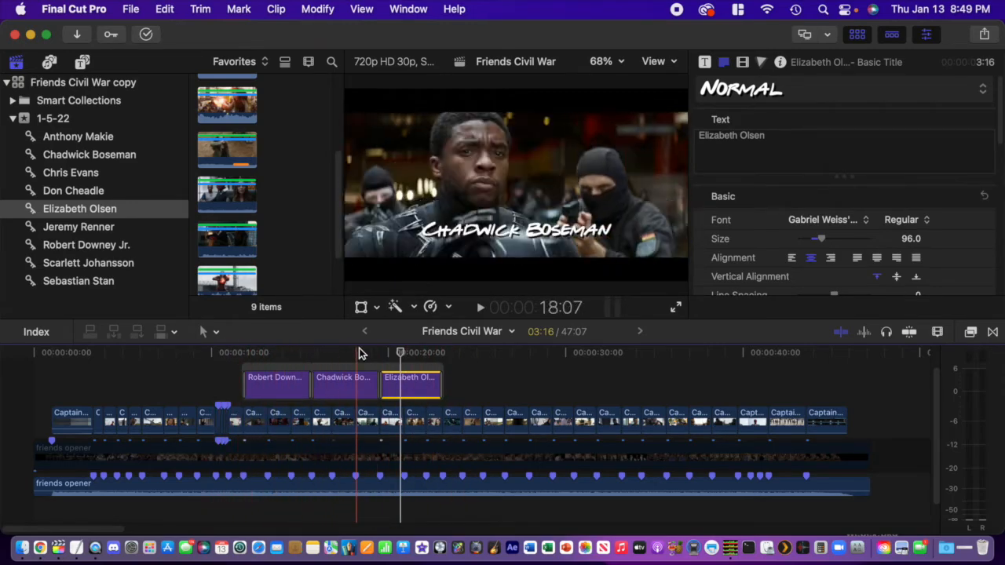
left_click(410, 352)
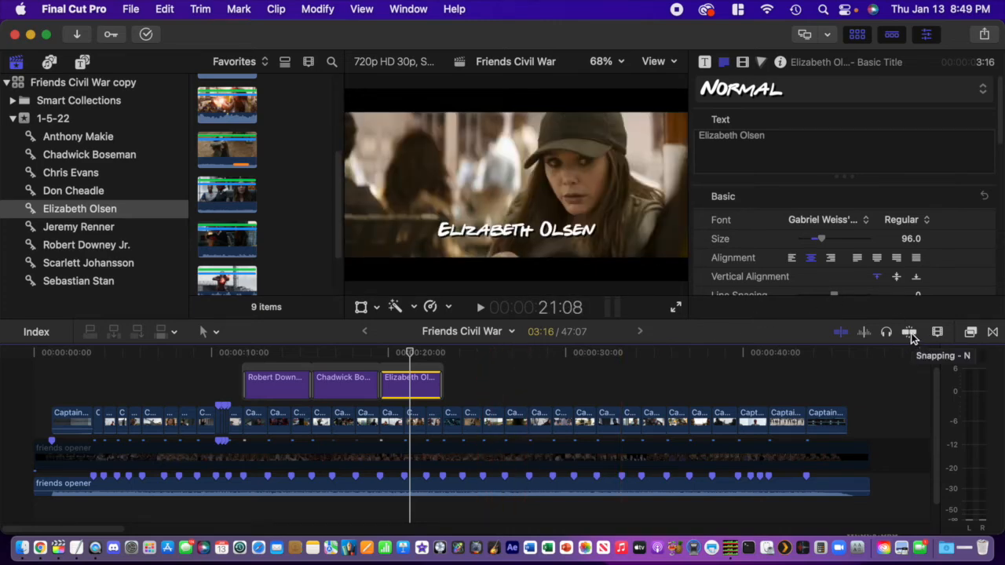
left_click_drag(873, 423, 32, 420)
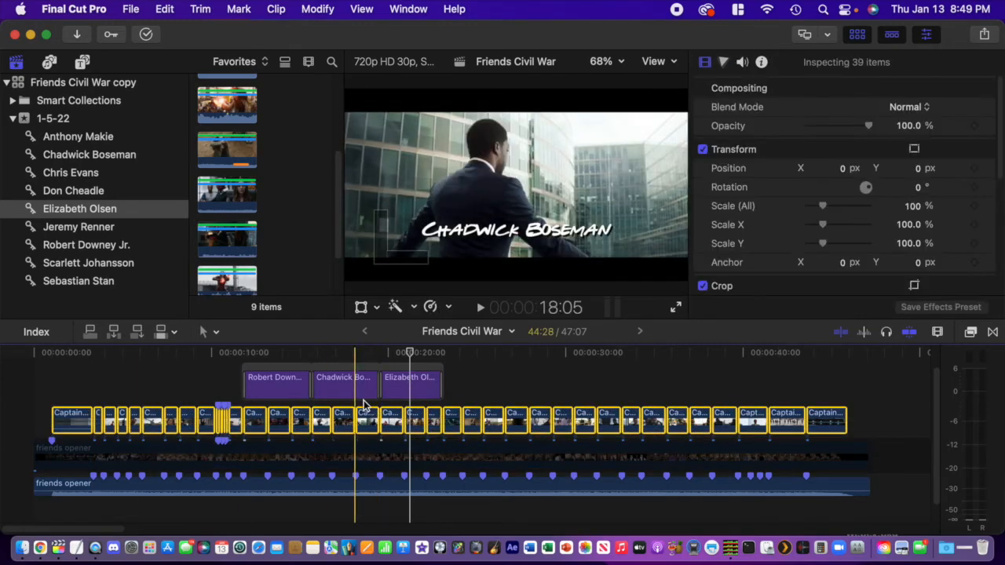
left_click(506, 456)
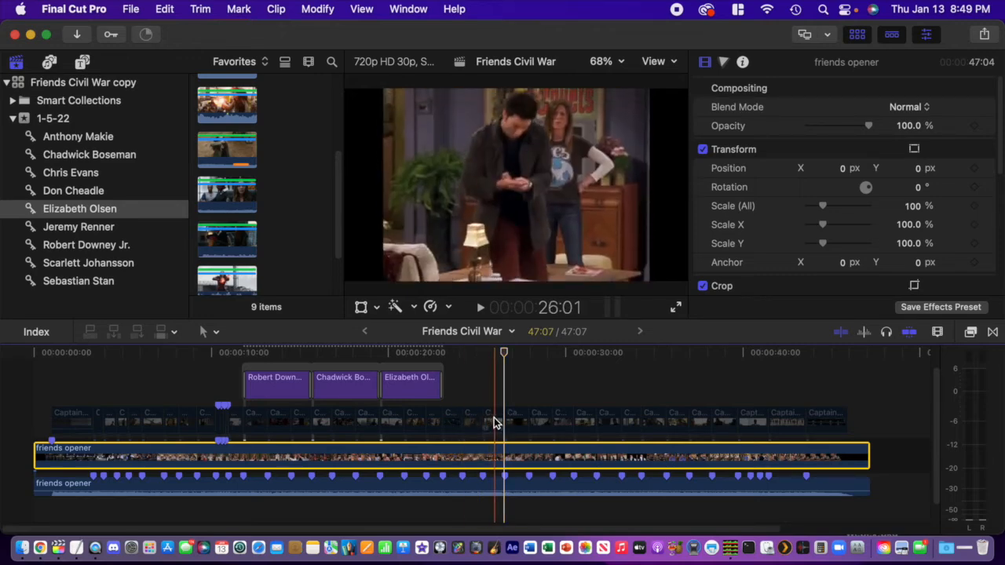
Duplicate the Elizabeth Olsen title storyline three times for the remaining actors, with the first copy starting at 26:01 and the others spaced after it
left_click(407, 370)
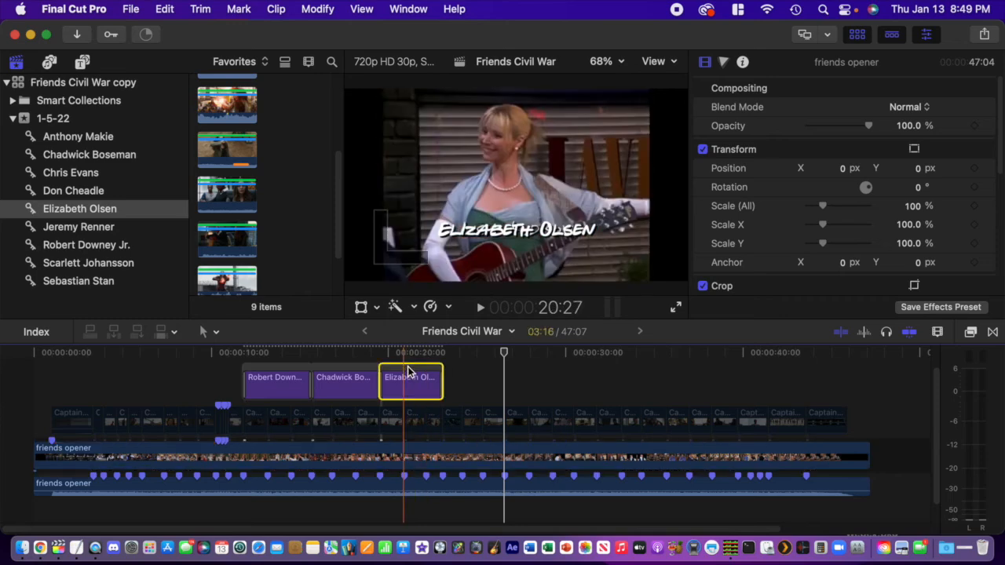
left_click_drag(416, 371, 535, 375)
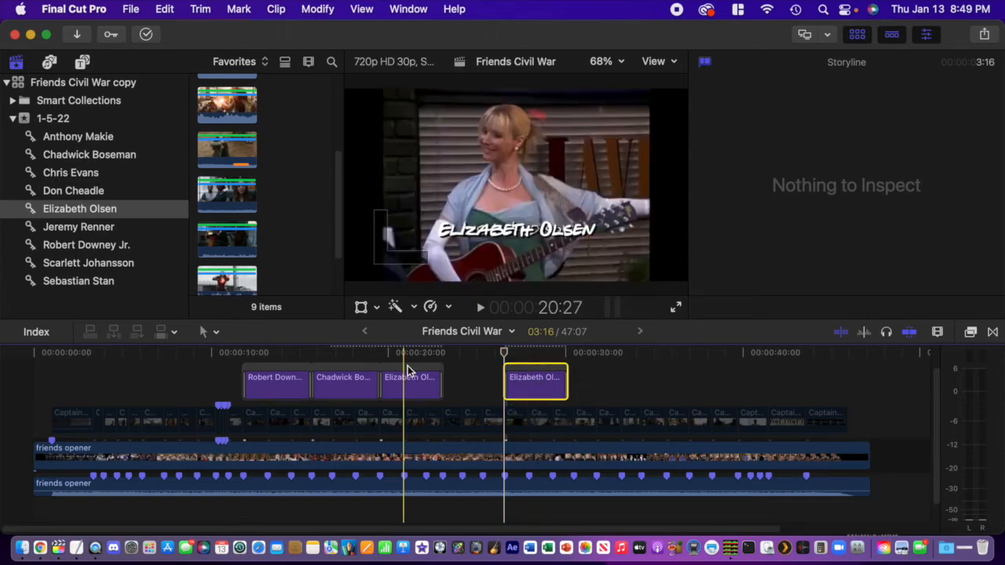
left_click_drag(408, 370, 628, 378)
left_click_drag(416, 376, 719, 380)
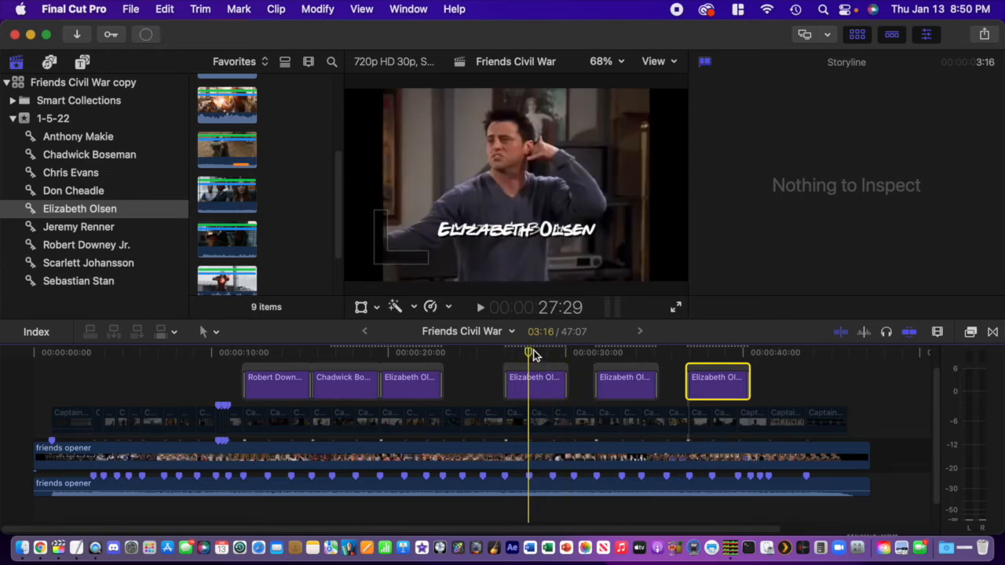
key("super+equal")
key("super+equal")
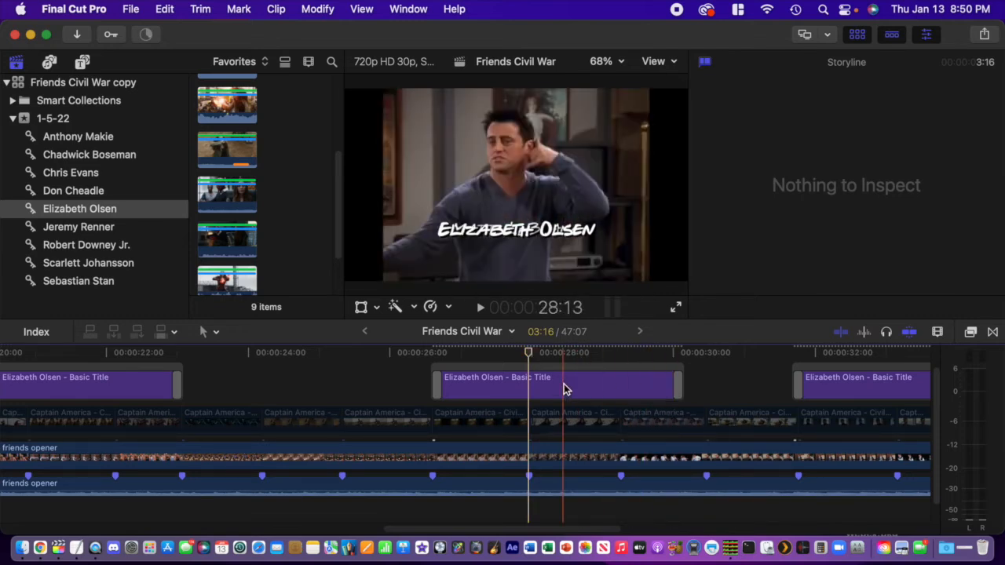
Disable the first copied title to reveal the original Matt LeBlanc credit, and extend the title's end to the marker for a 3:26 duration
key("super+equal")
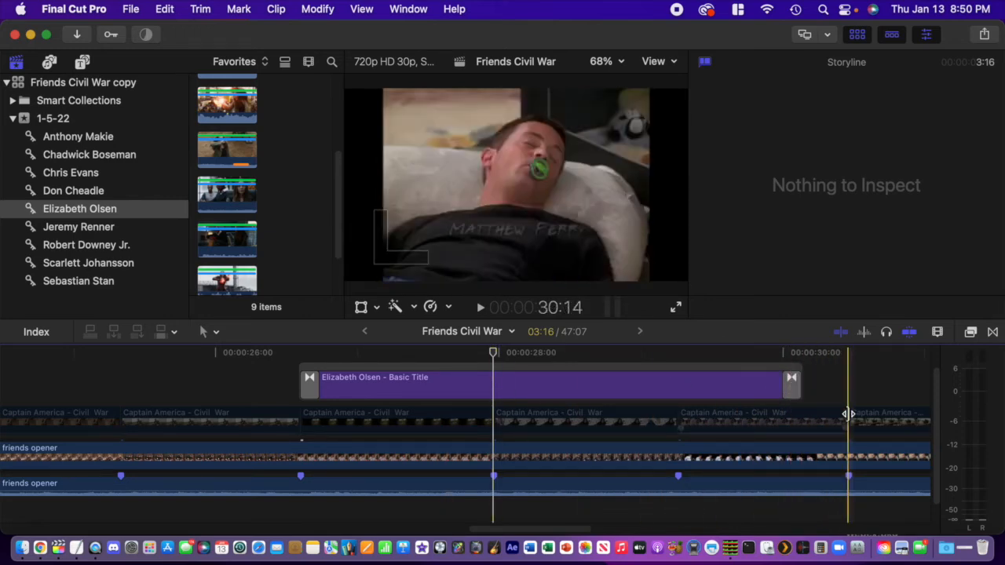
left_click(451, 390)
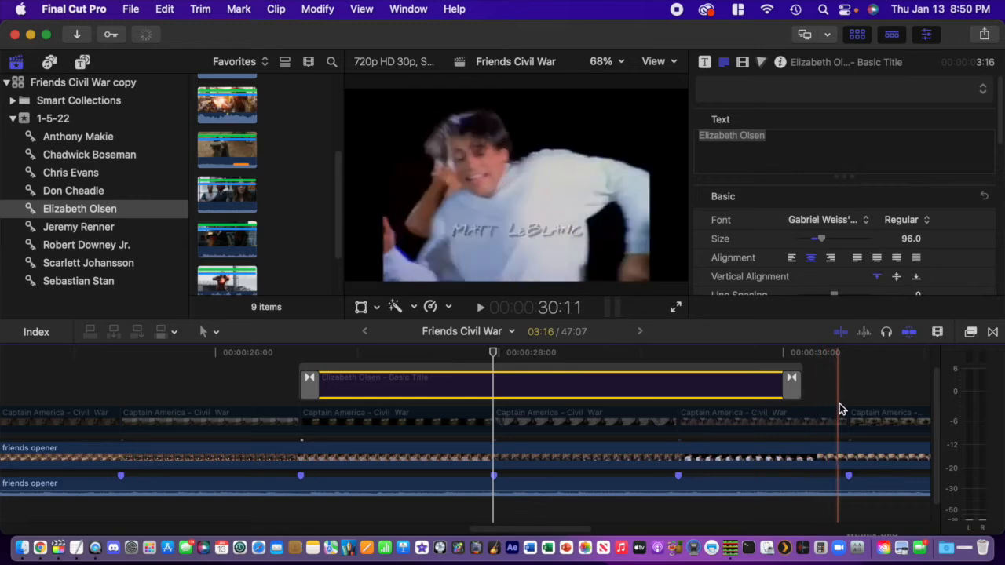
left_click(636, 367)
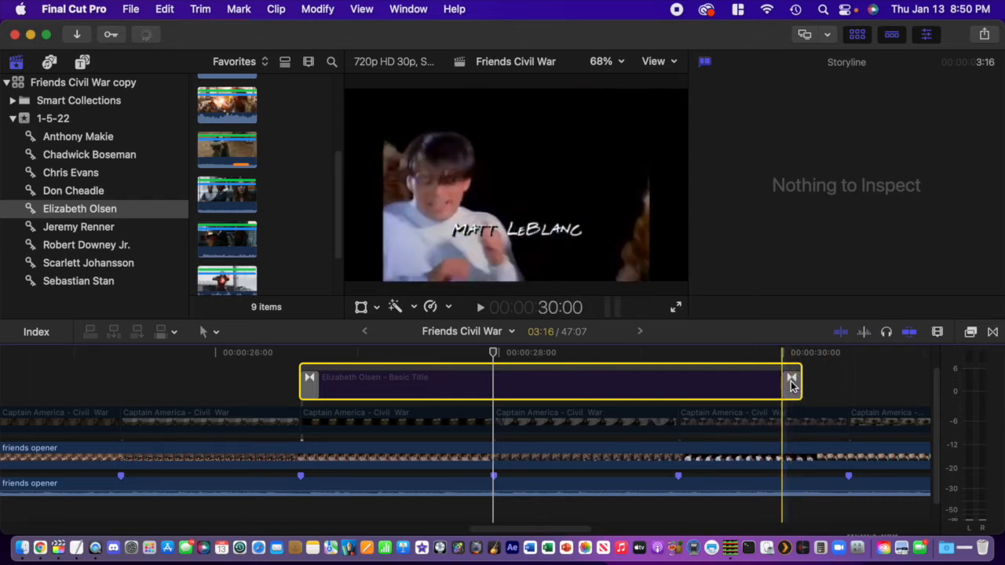
left_click_drag(791, 382, 841, 382)
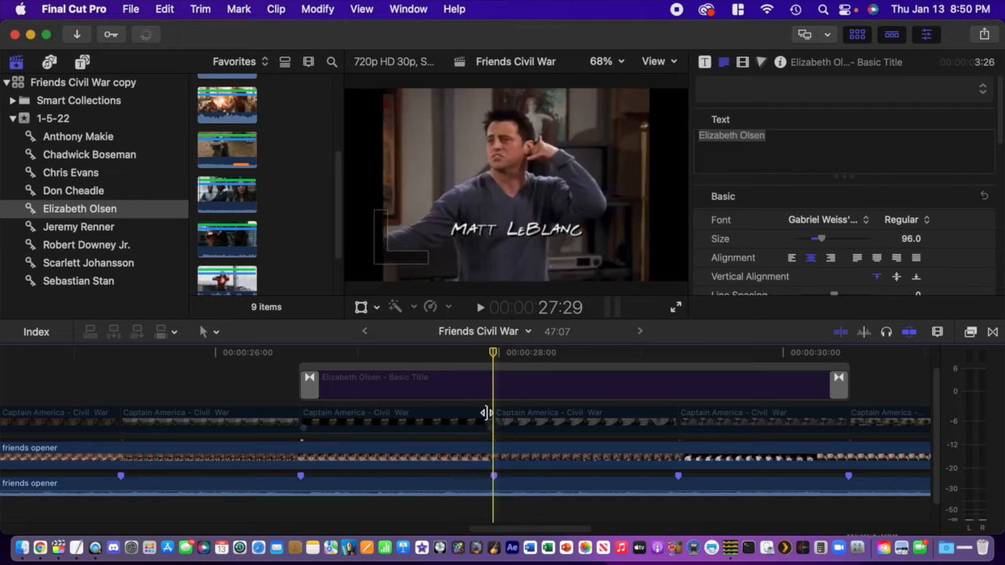
Re-enable the first Captain America clip beneath the extended title and disable the friends opener video
left_click(410, 420)
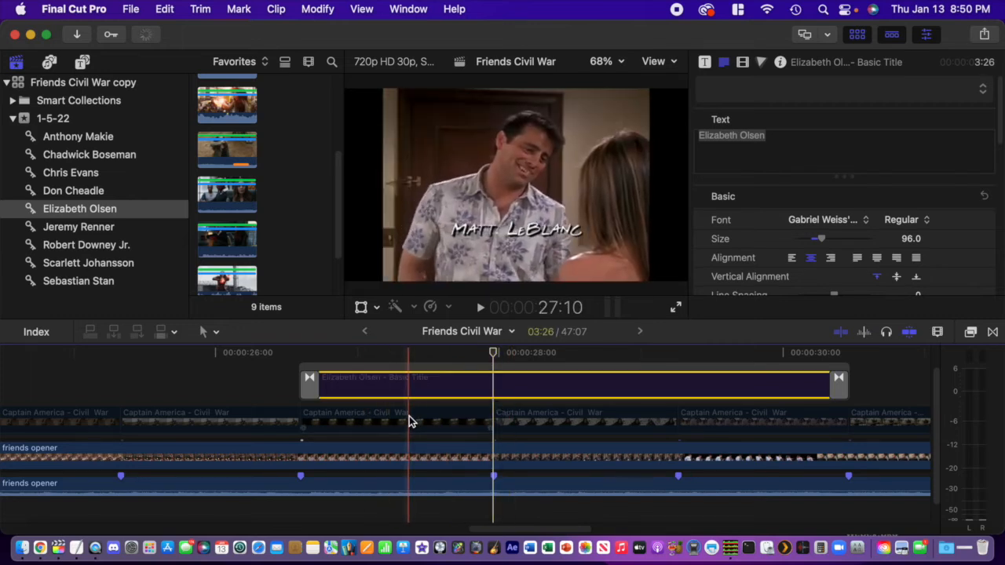
key("v")
left_click(430, 393)
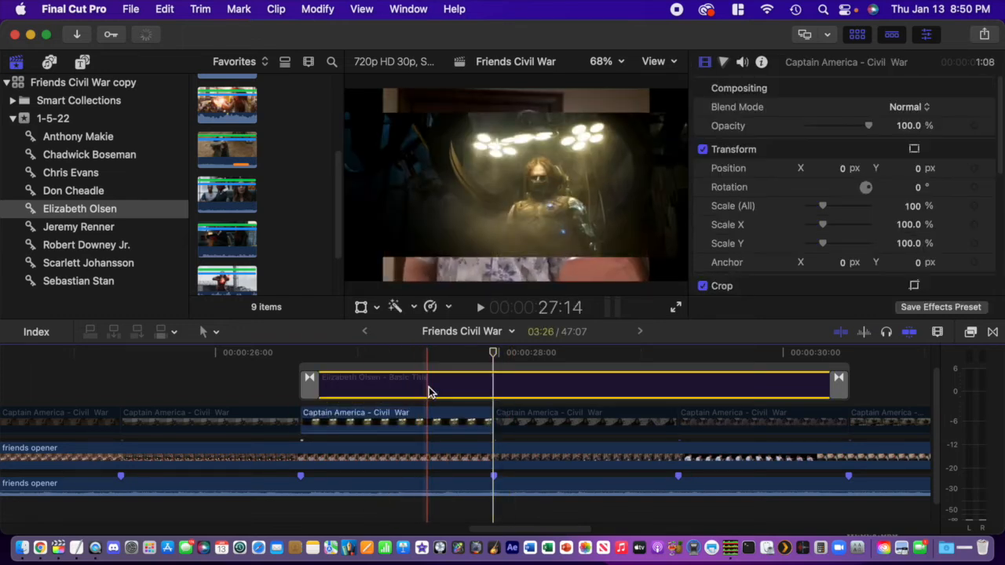
left_click(415, 459)
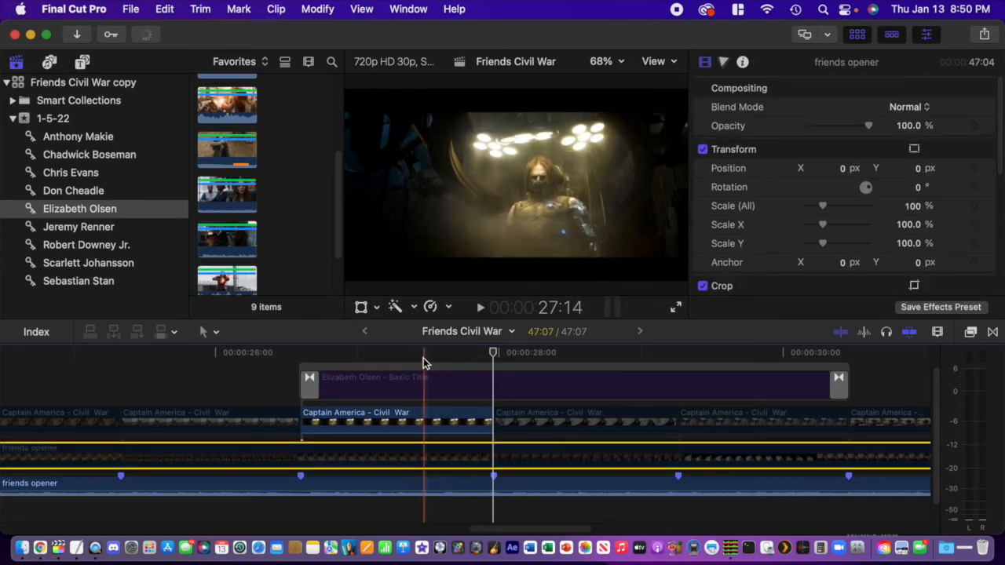
Copy the name Sebastian Stan from Friends Civil War Text.txt in TextEdit and re-enable the first copied title in Final Cut Pro
left_click(81, 547)
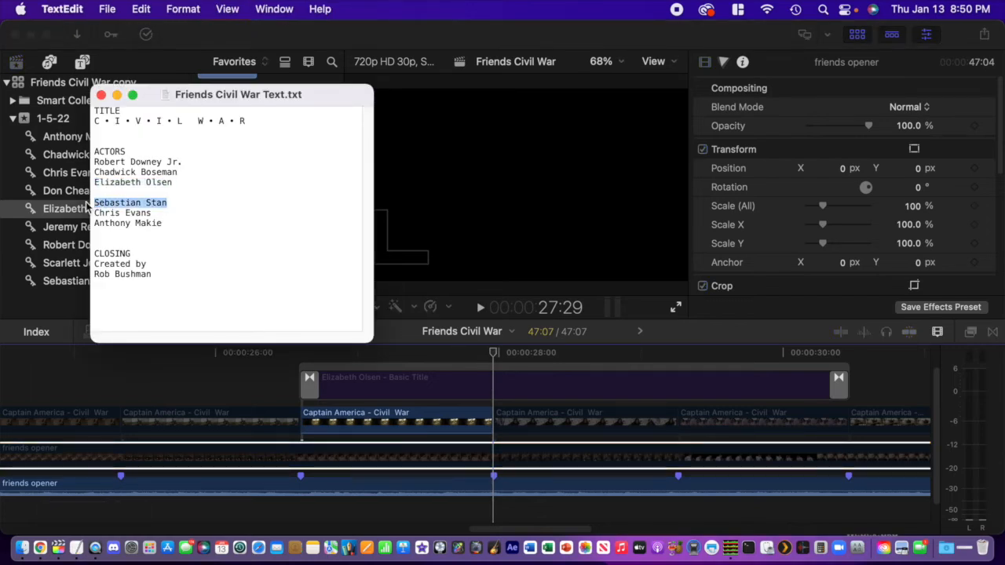
left_click(535, 393)
left_click(494, 383)
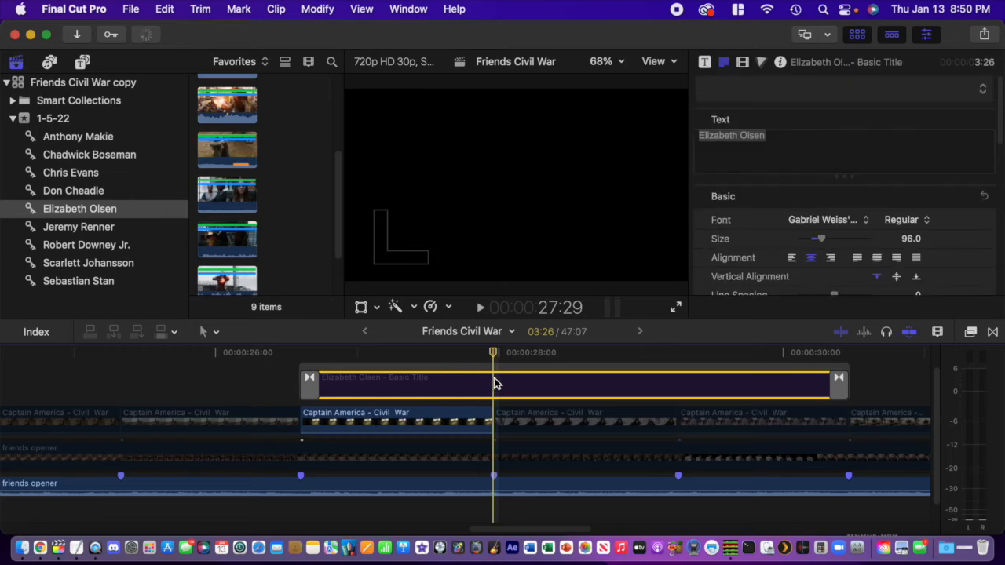
key("v")
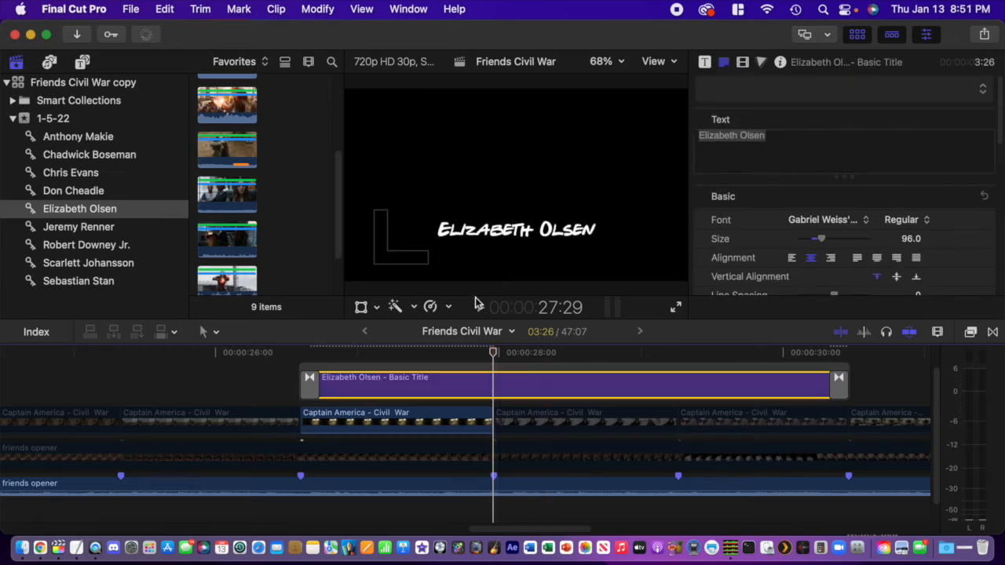
Place the playhead at 27:17 and replace the first copied title's text with Sebastian Stan
left_click(442, 353)
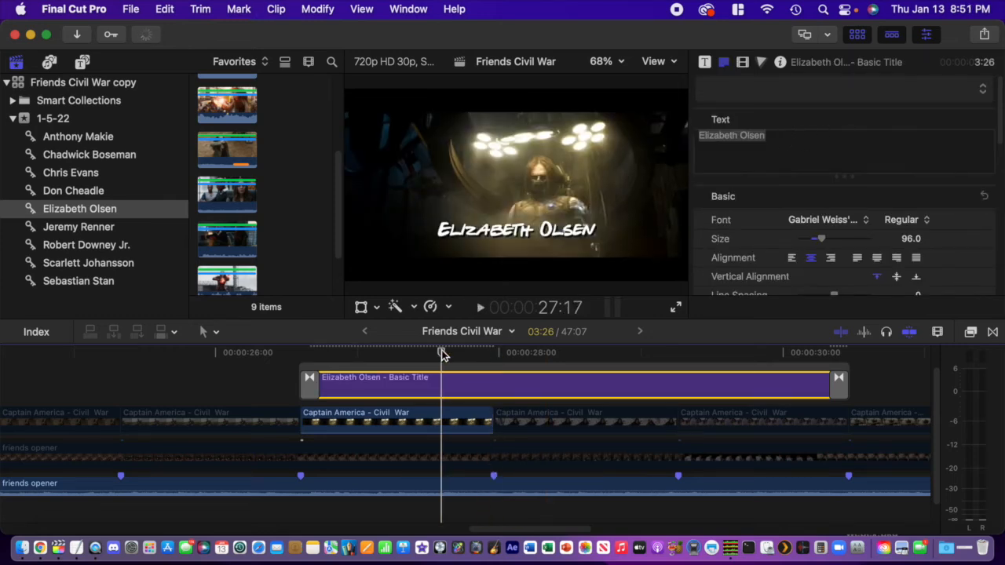
left_click(779, 137)
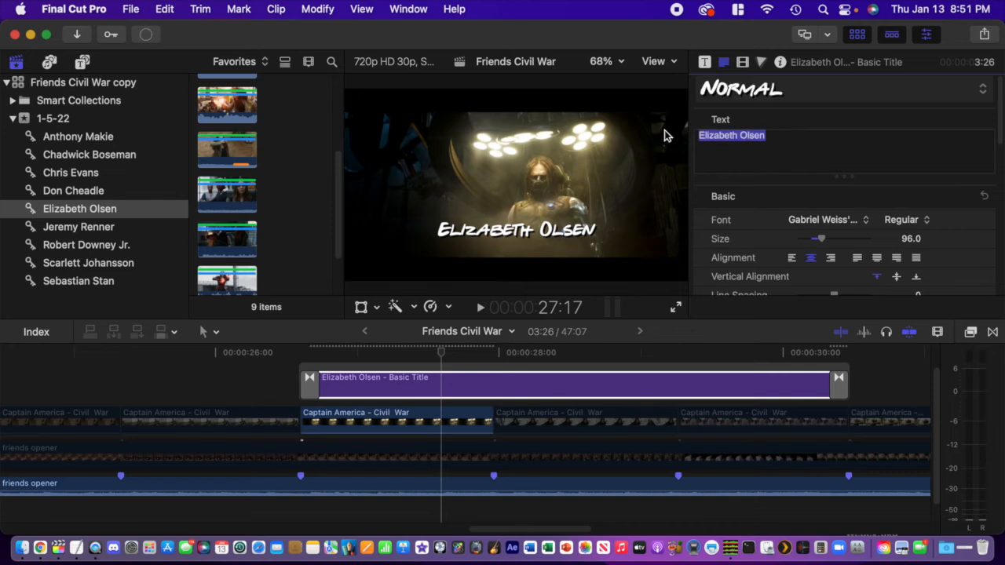
type("Sebastian Stan")
left_click(442, 359)
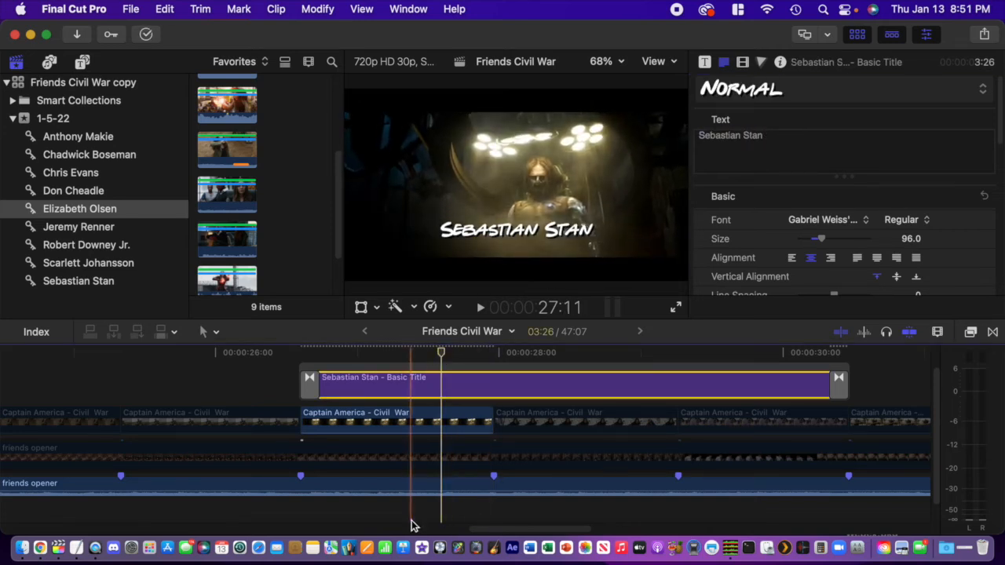
Move the next Elizabeth Olsen title directly after the Sebastian Stan title and enable the Captain America clip beneath its start
left_click_drag(498, 529, 541, 534)
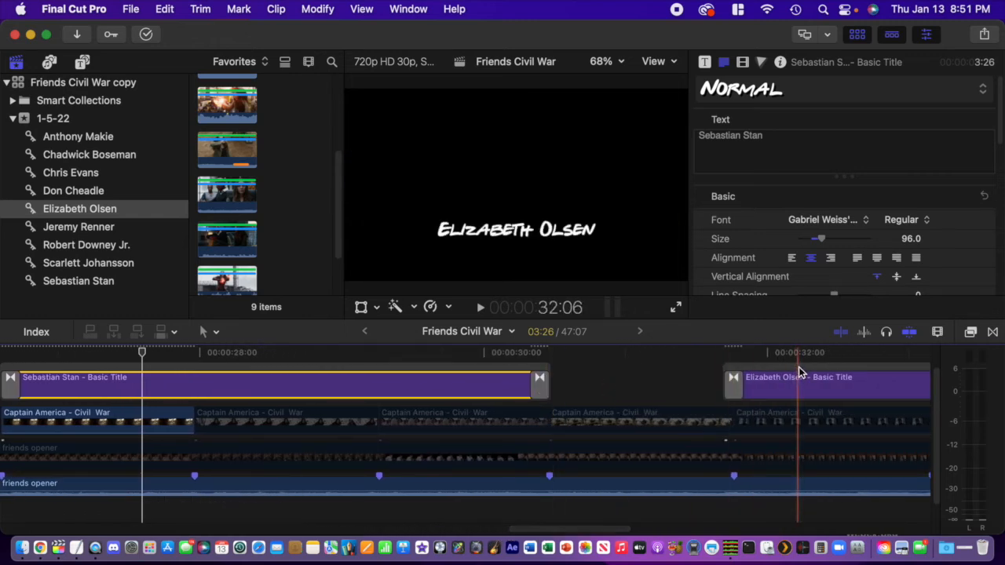
left_click_drag(801, 372, 629, 372)
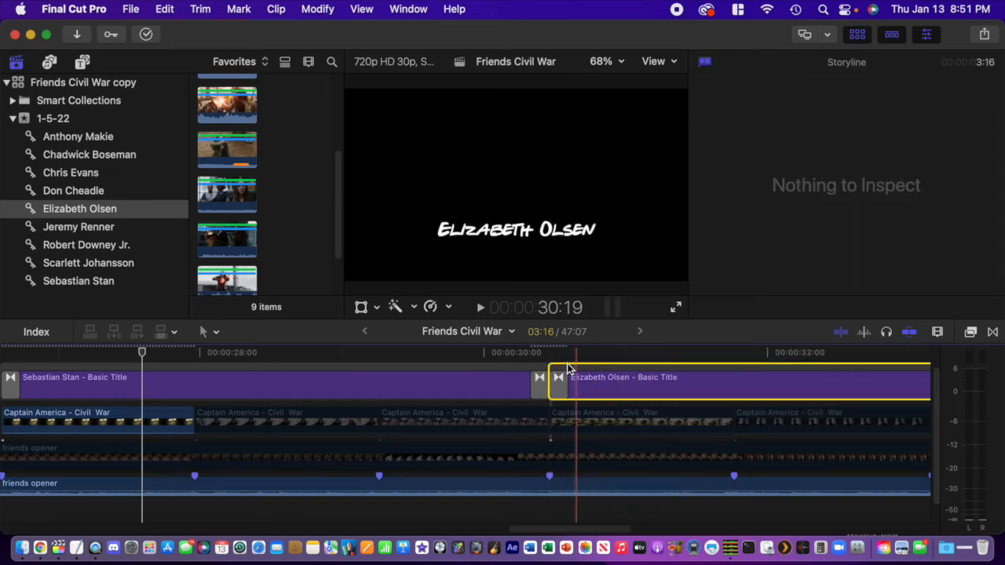
left_click(608, 423)
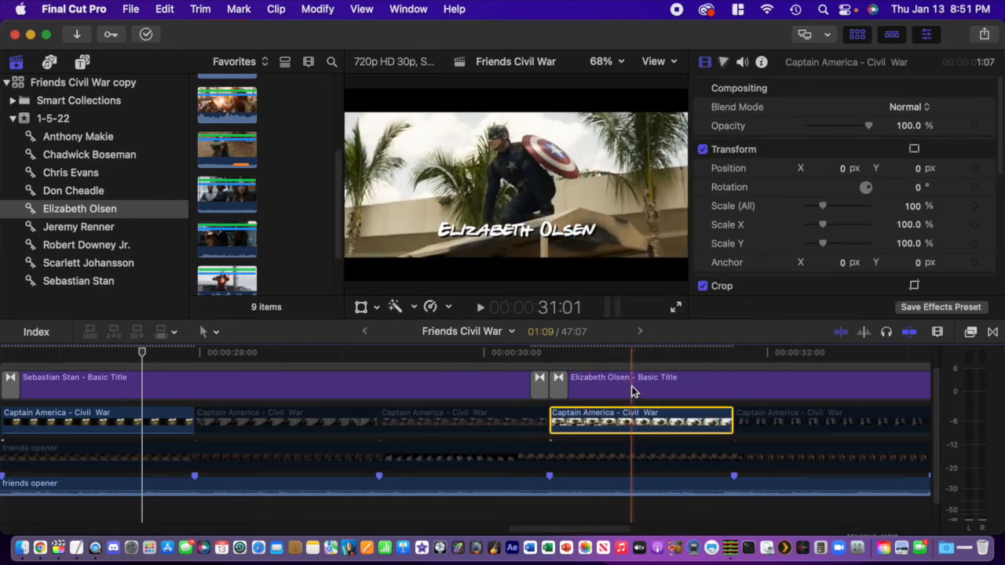
Copy Chris Evans from the TextEdit actor list and replace the second copied title's text with it in Final Cut Pro
left_click(632, 388)
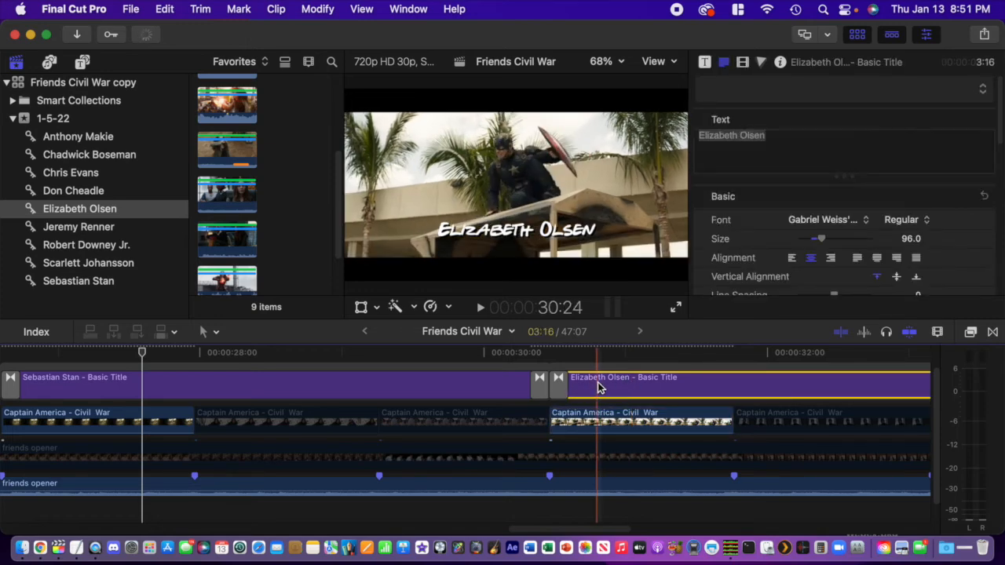
left_click(76, 548)
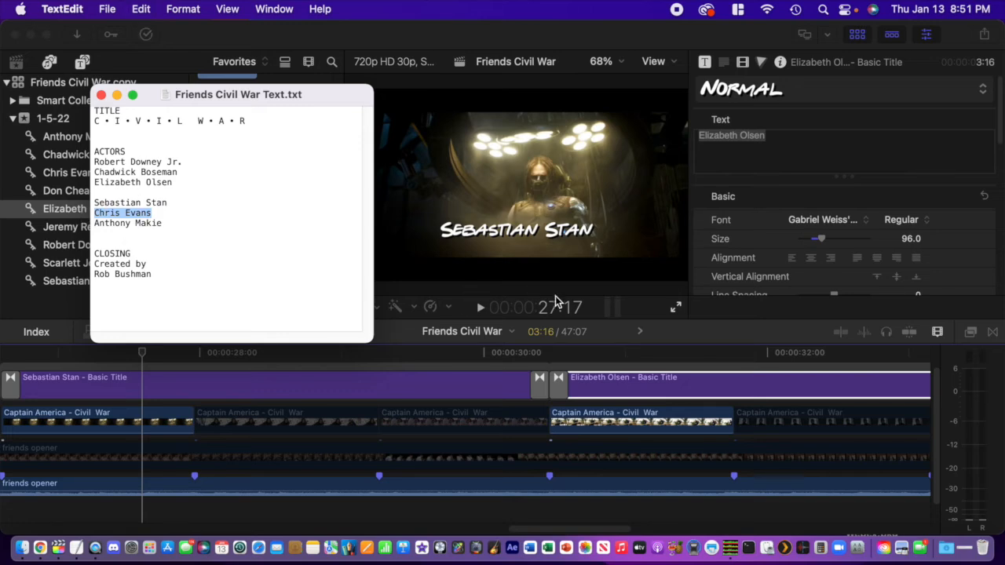
left_click(659, 379)
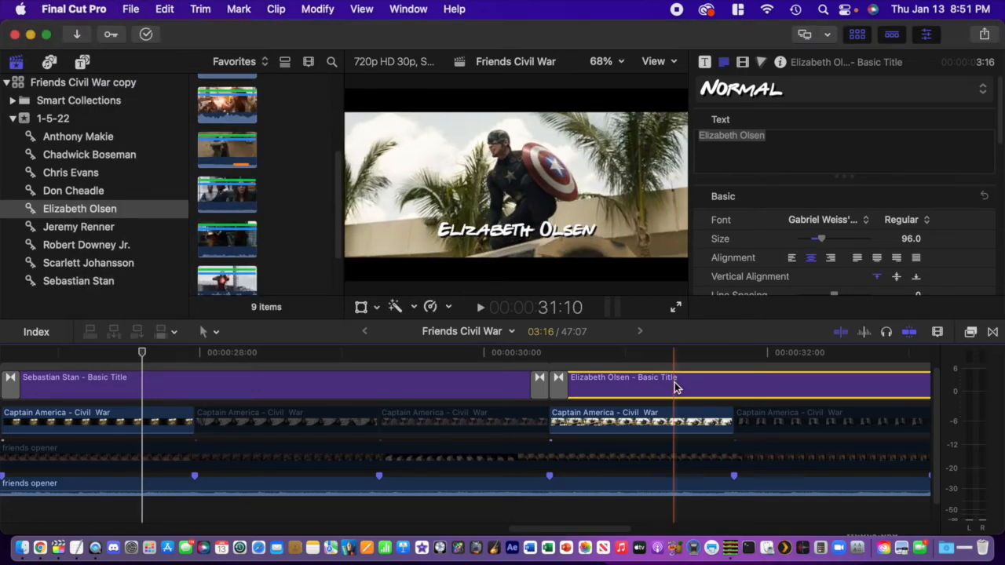
left_click(746, 135)
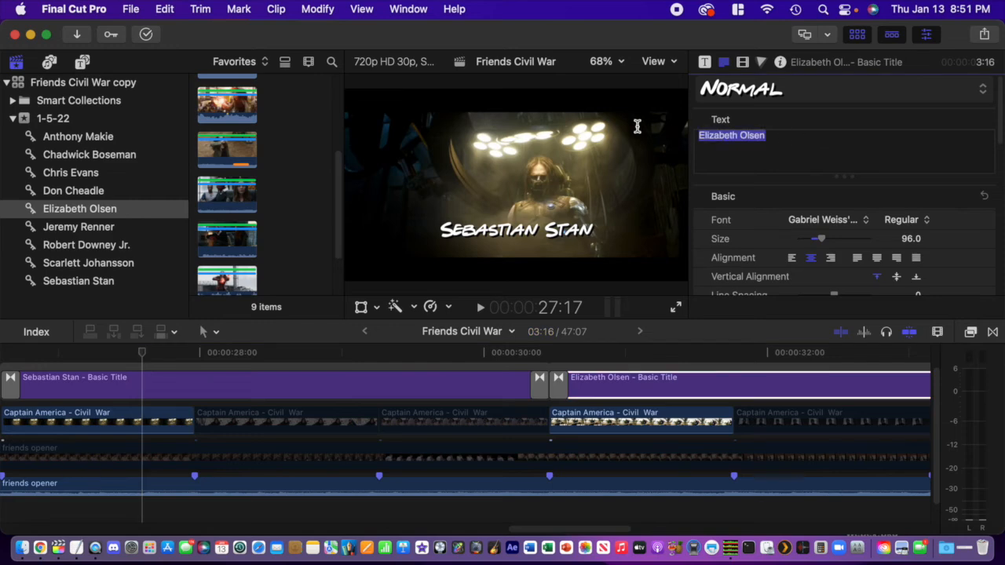
type("Chris Evans")
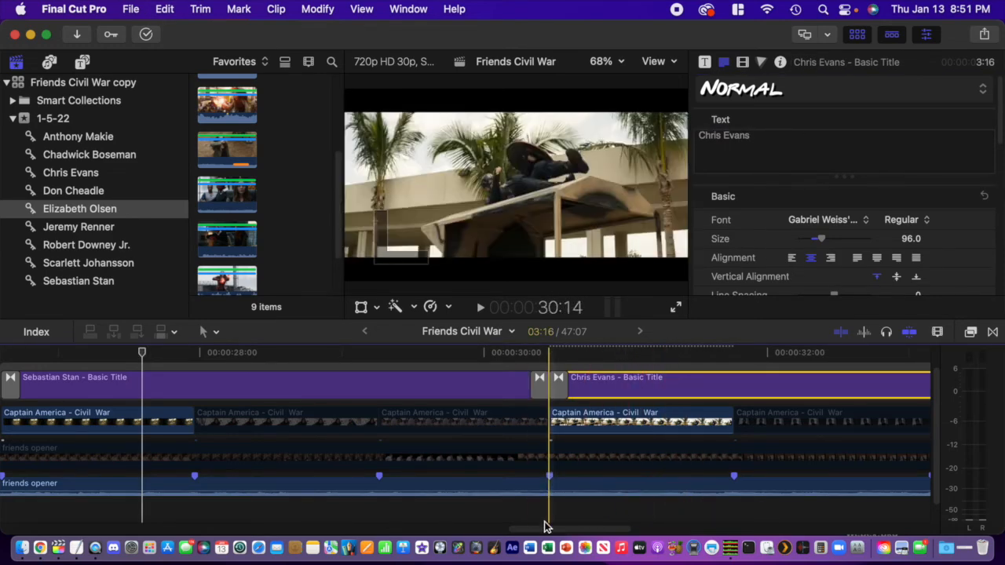
Enable the next two Captain America clips and extend the Chris Evans title to their end for a 3:25 duration
left_click_drag(550, 529, 593, 531)
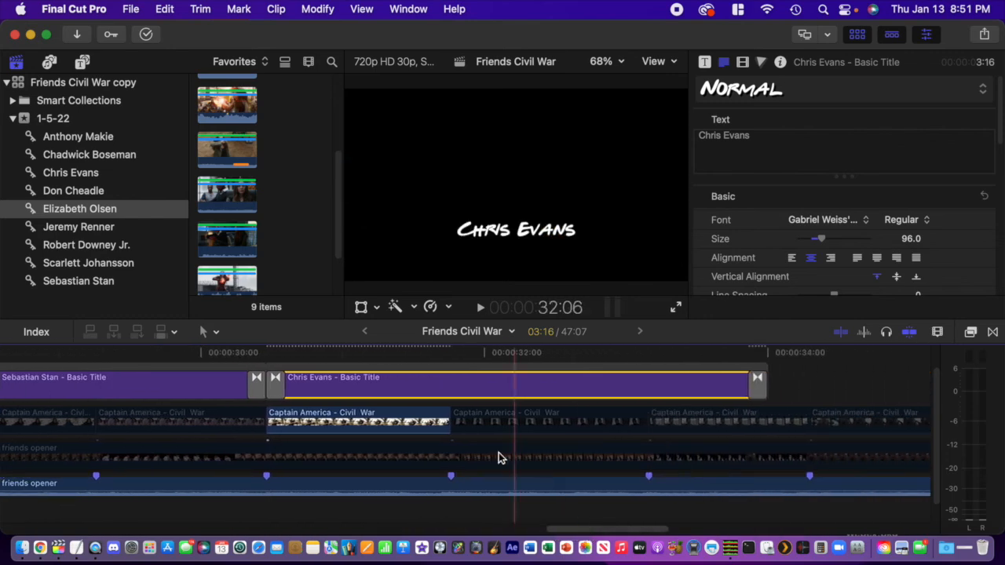
left_click(503, 422)
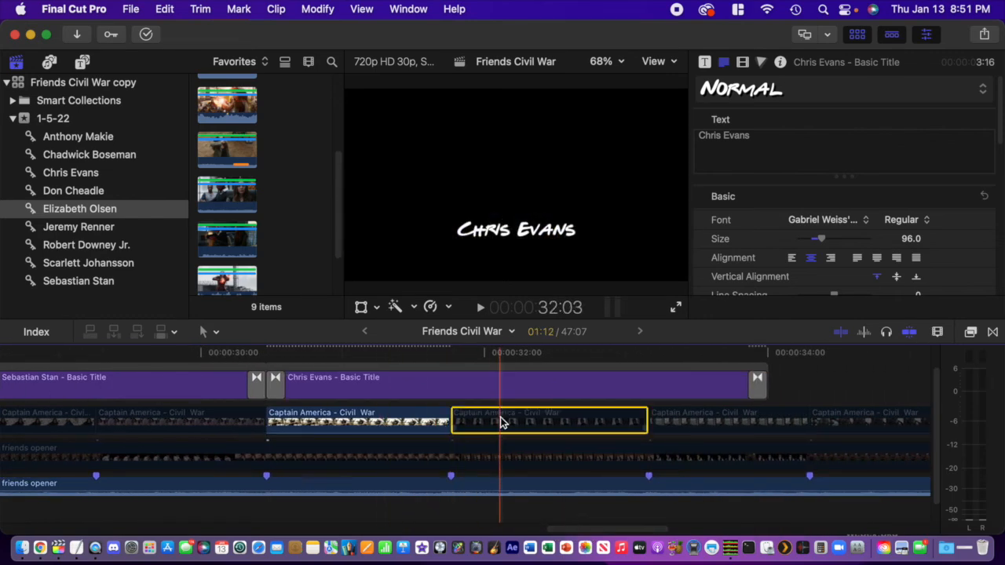
left_click(690, 422)
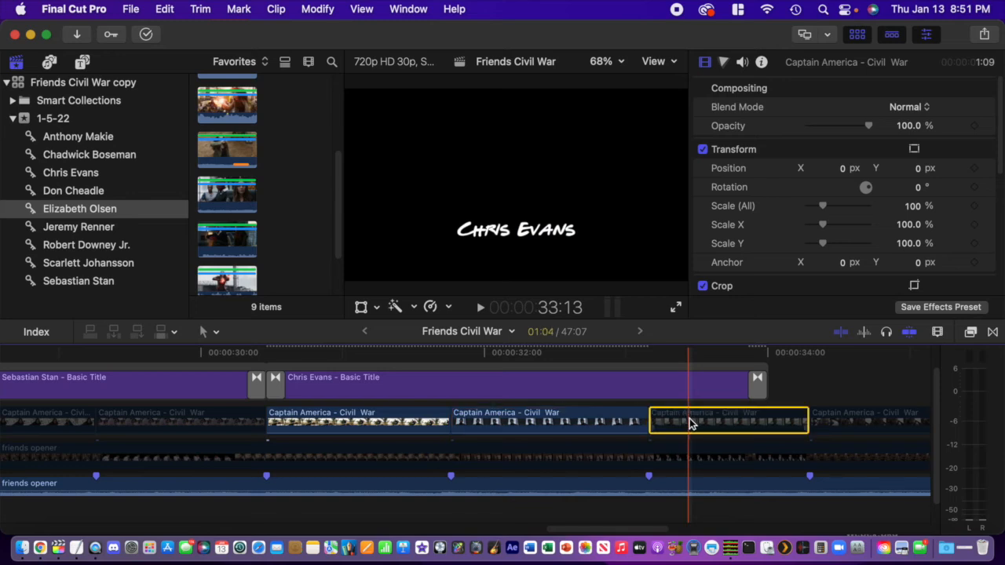
key("v")
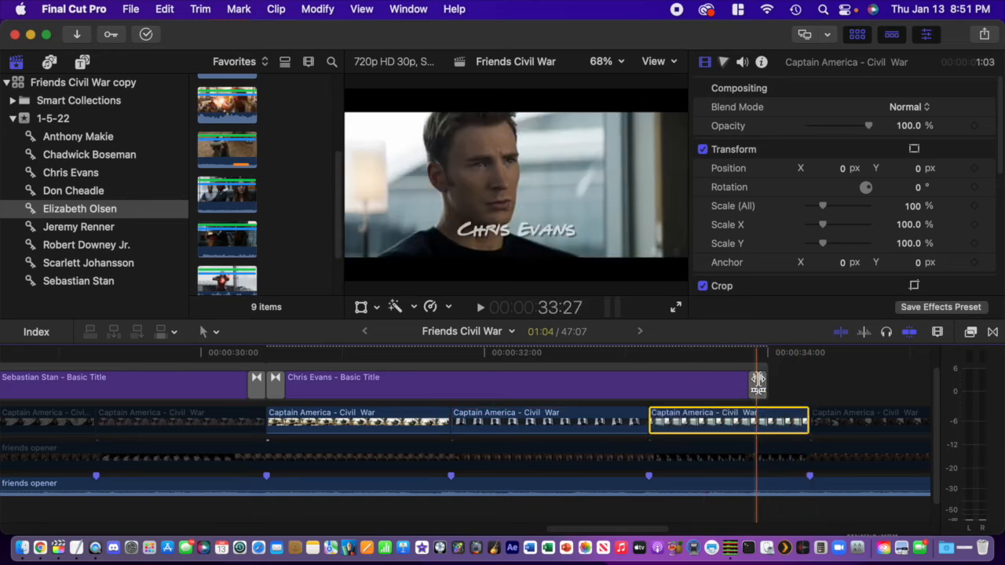
left_click_drag(758, 383, 799, 384)
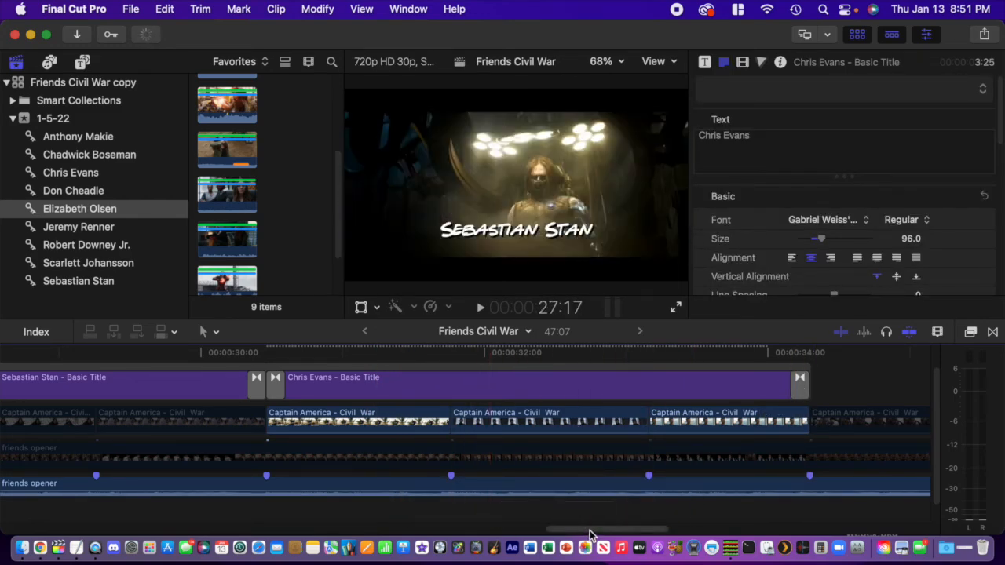
Move the last Elizabeth Olsen title so it starts directly after the Chris Evans title
left_click_drag(589, 530, 655, 532)
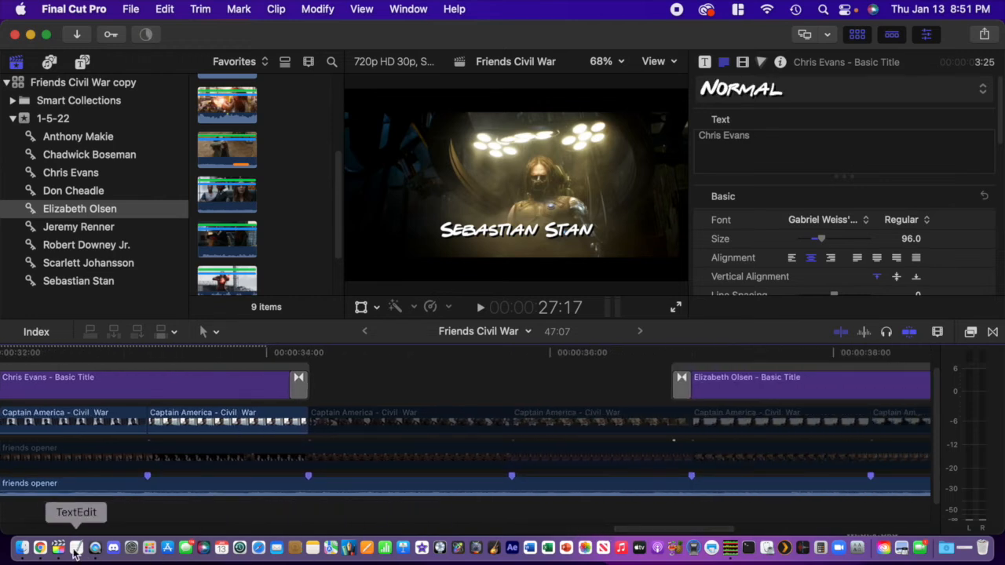
left_click(75, 549)
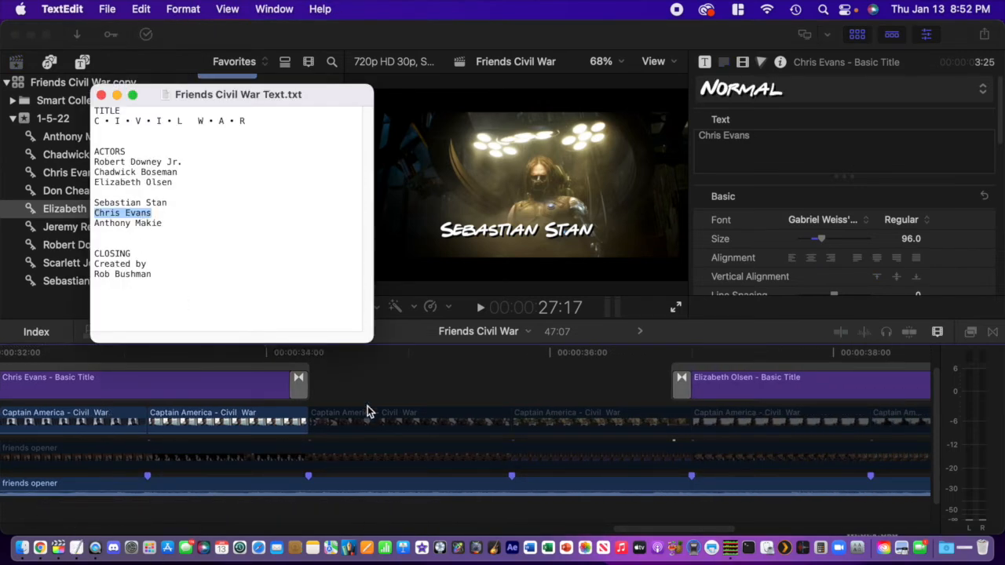
left_click(442, 337)
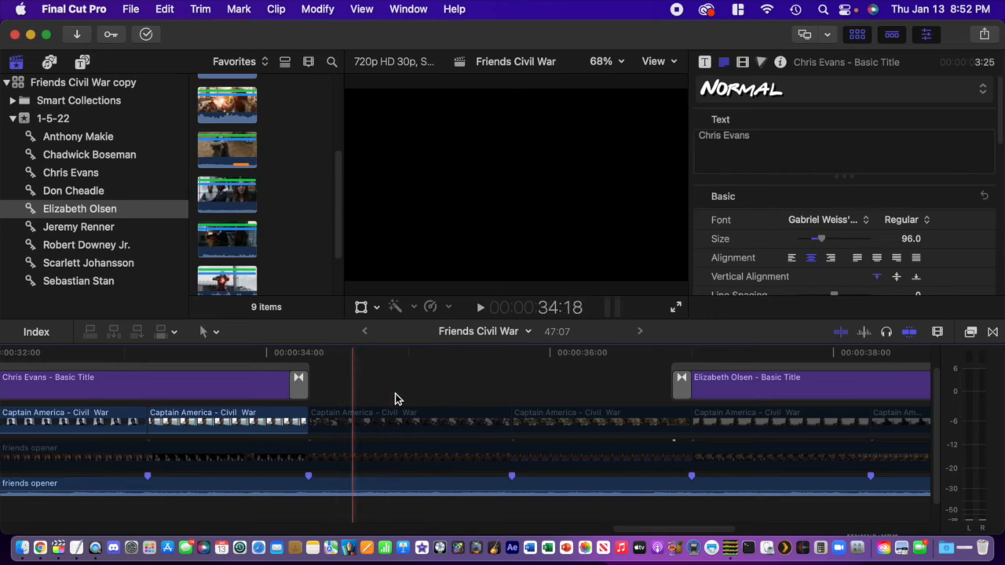
left_click(794, 371)
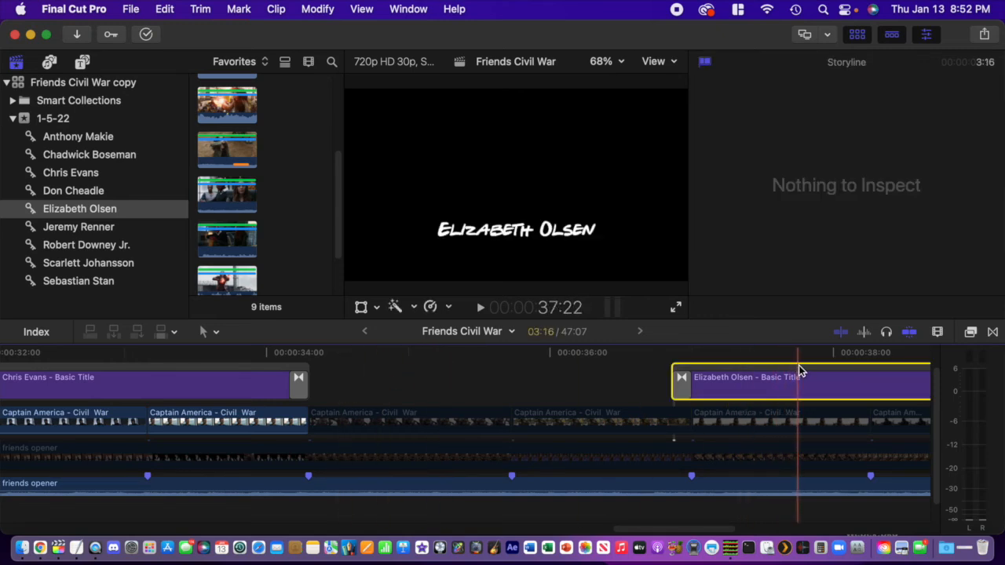
left_click_drag(799, 370, 442, 369)
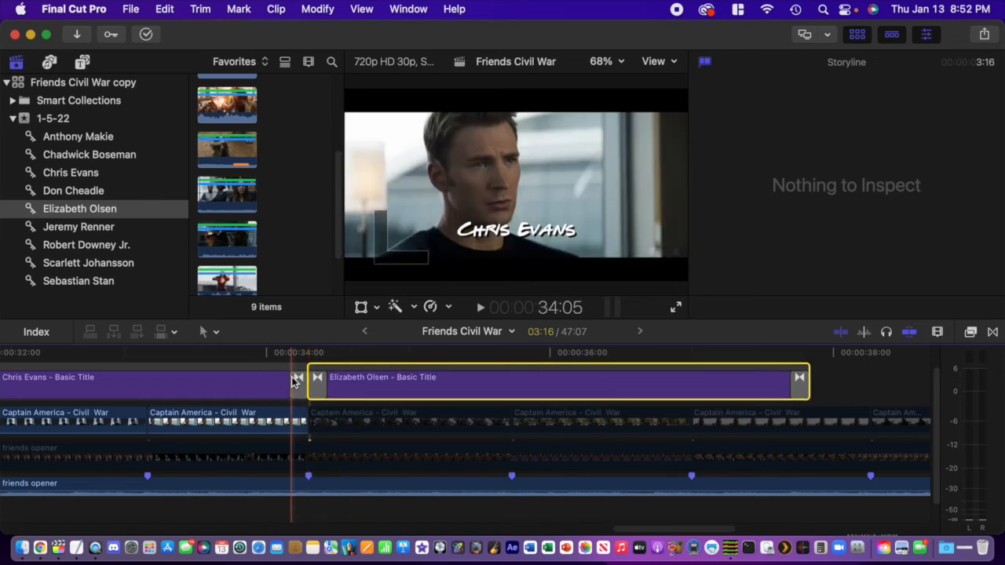
Copy Anthony Makie from the TextEdit actor list and replace the last copied title's text with it in Final Cut Pro
left_click(83, 545)
left_click_drag(166, 232, 67, 229)
key("super+c")
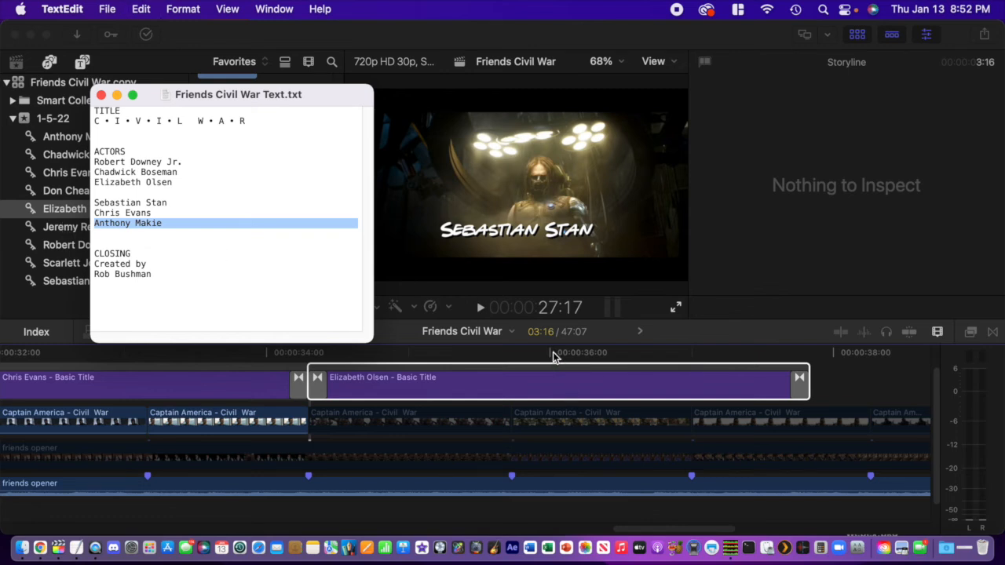
left_click(531, 382)
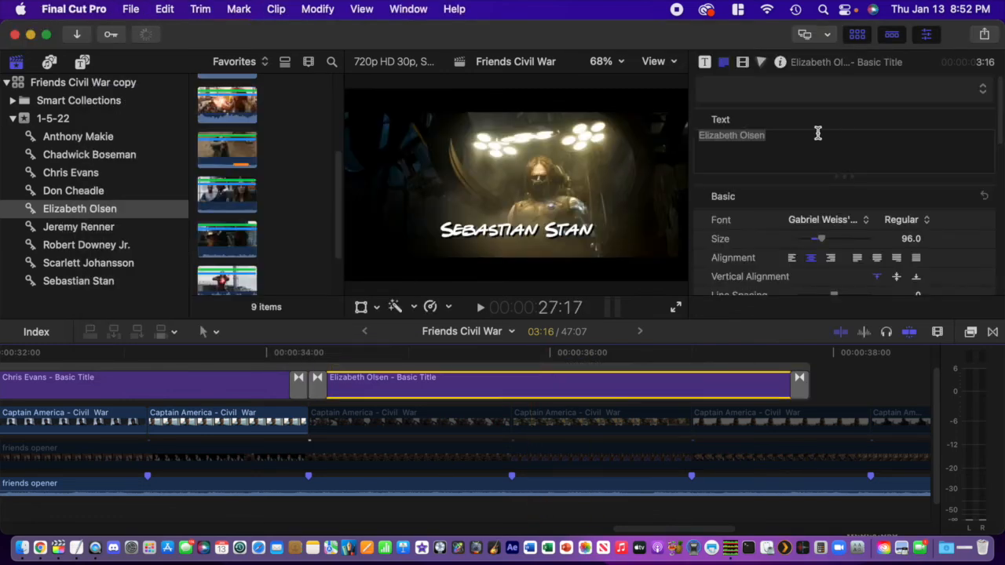
left_click(782, 137)
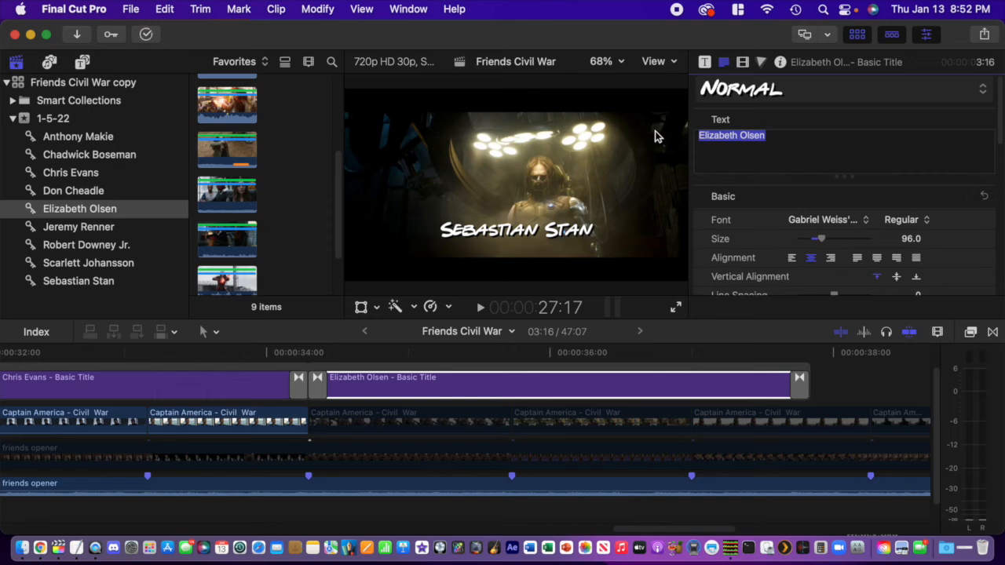
key("super+v")
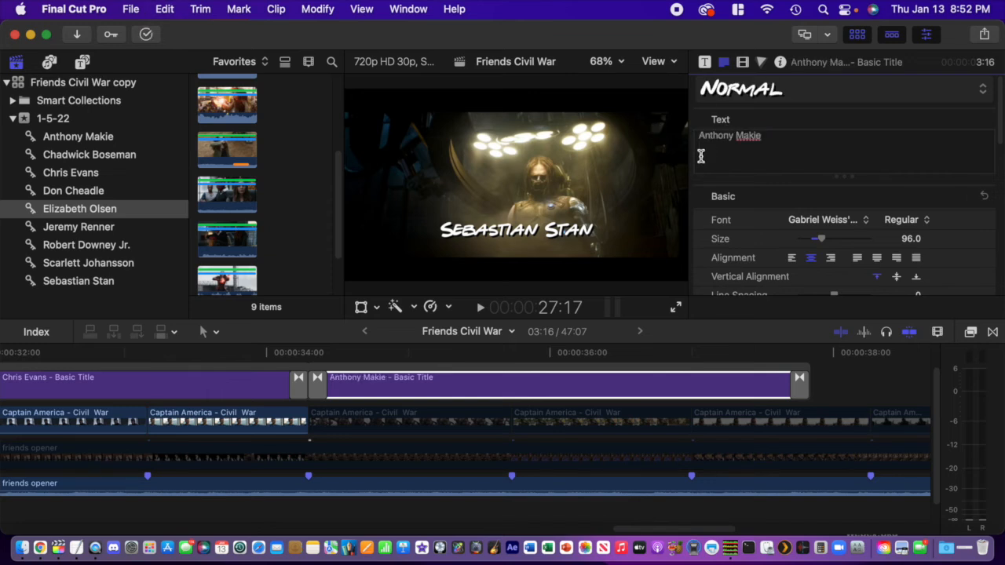
Enable the three Captain America clips beneath the Anthony Makie title and extend the title to their end for a 3:29 duration
left_click(778, 142)
key("Return")
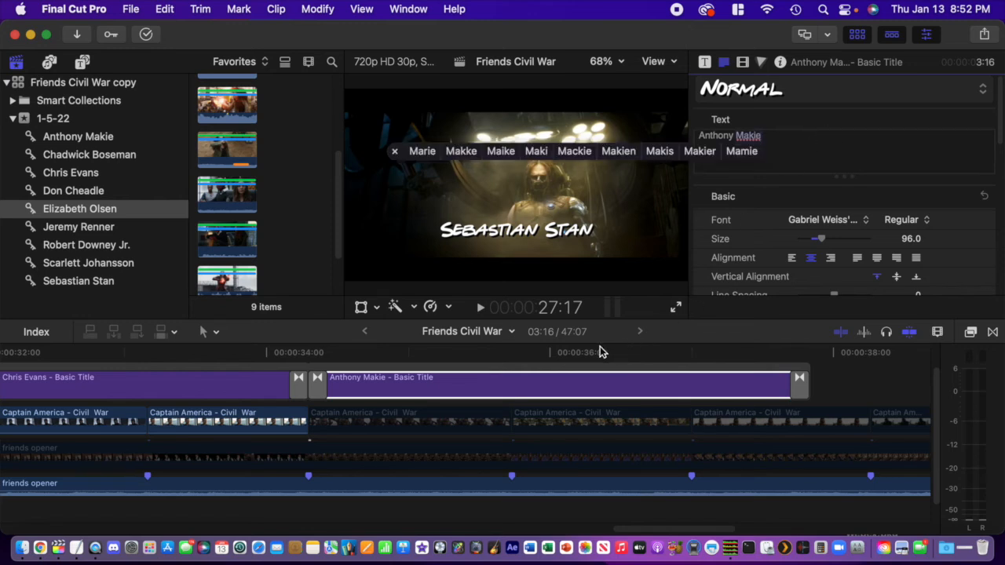
left_click(565, 359)
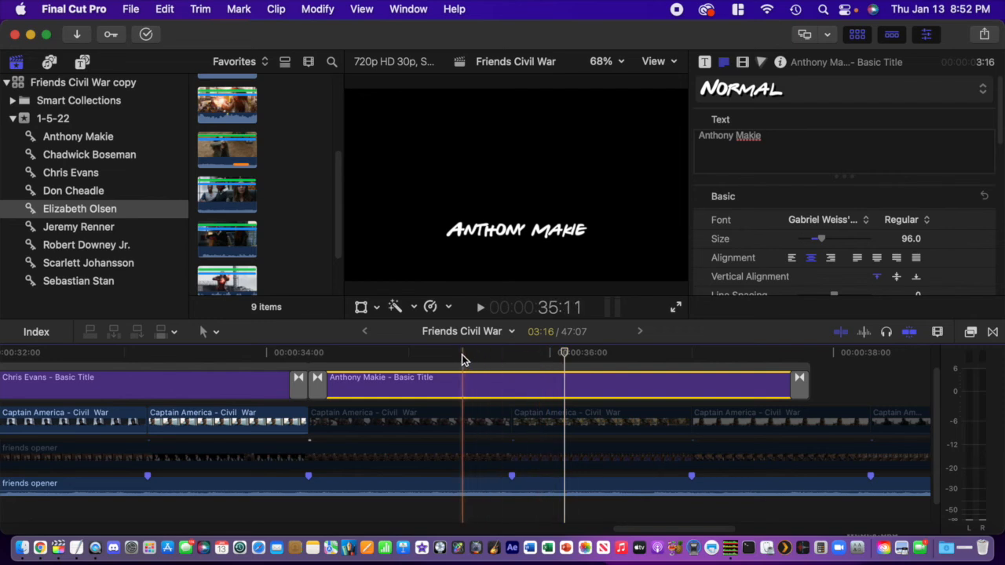
left_click(409, 420)
left_click(576, 420)
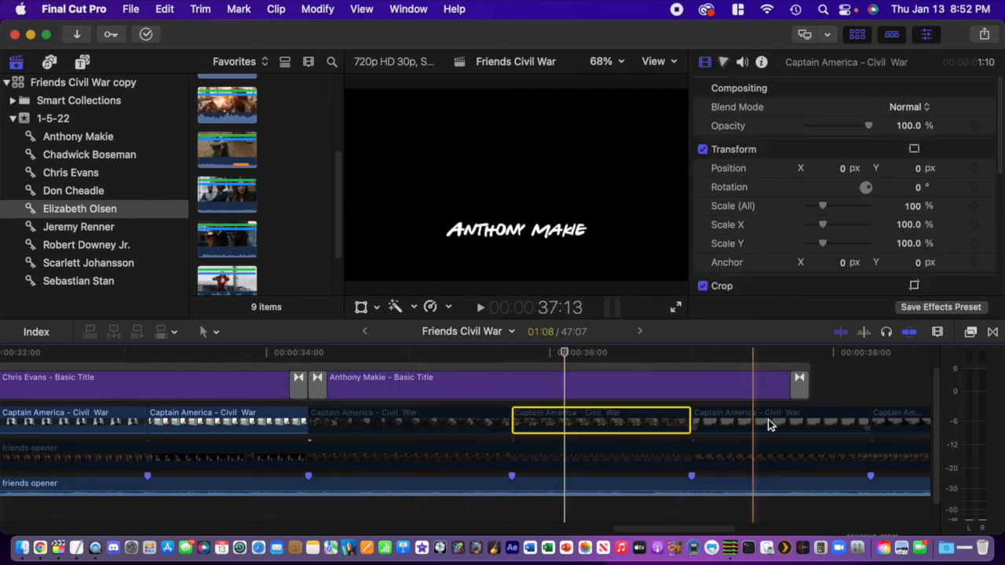
left_click(772, 423)
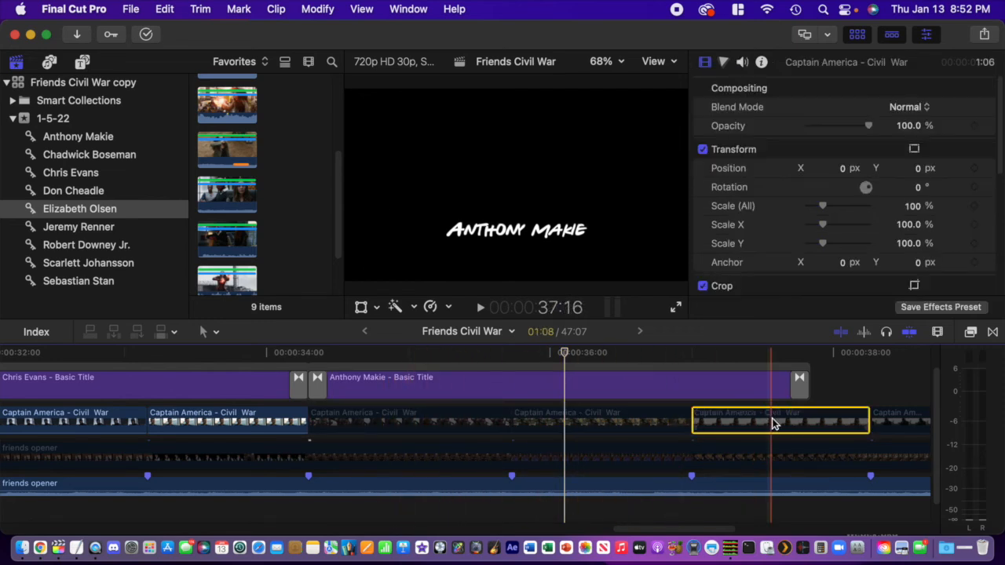
left_click(459, 424, "shift")
key("v")
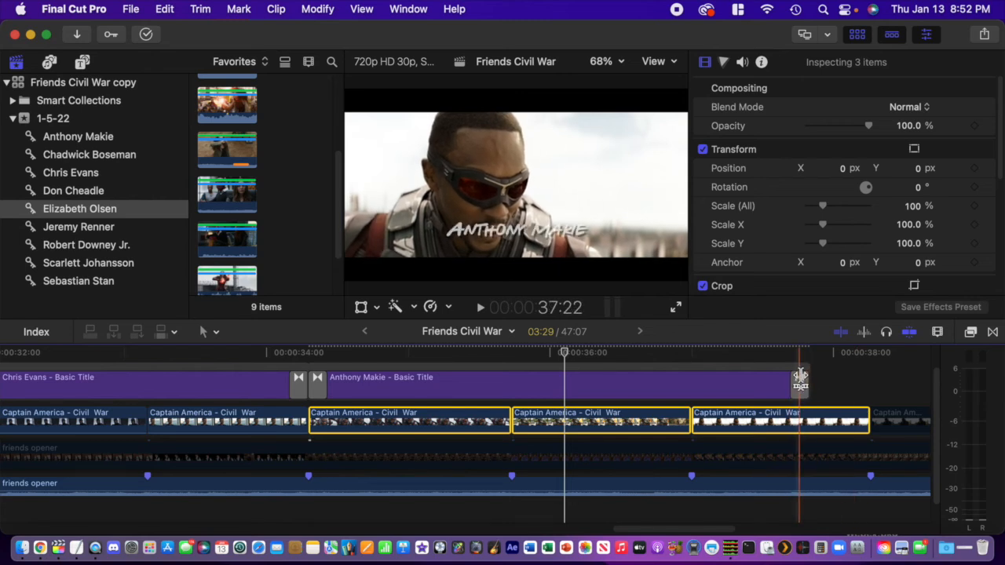
left_click_drag(801, 380, 859, 383)
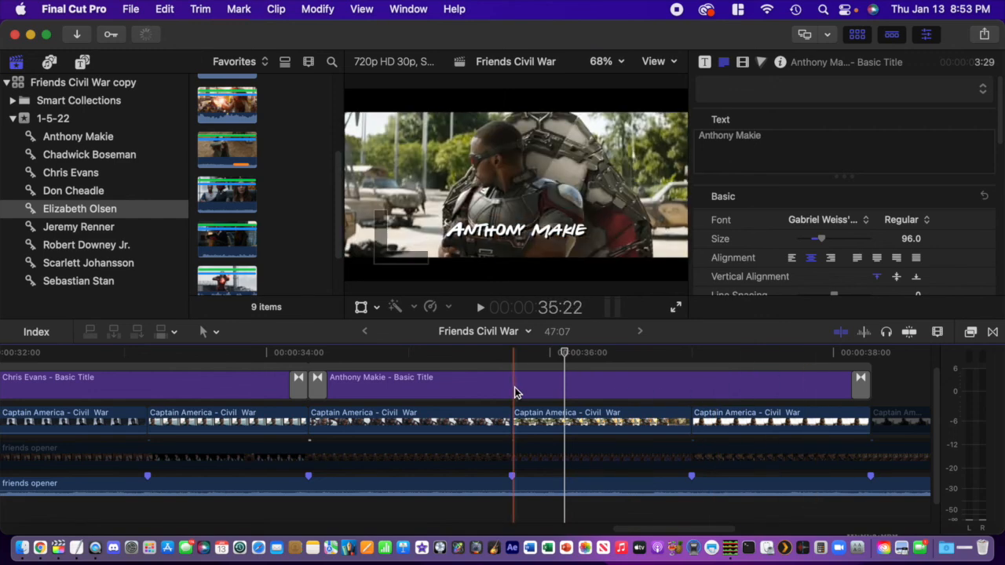
Enable all the Captain America clips across the whole Friends Civil War timeline
key("shift+z")
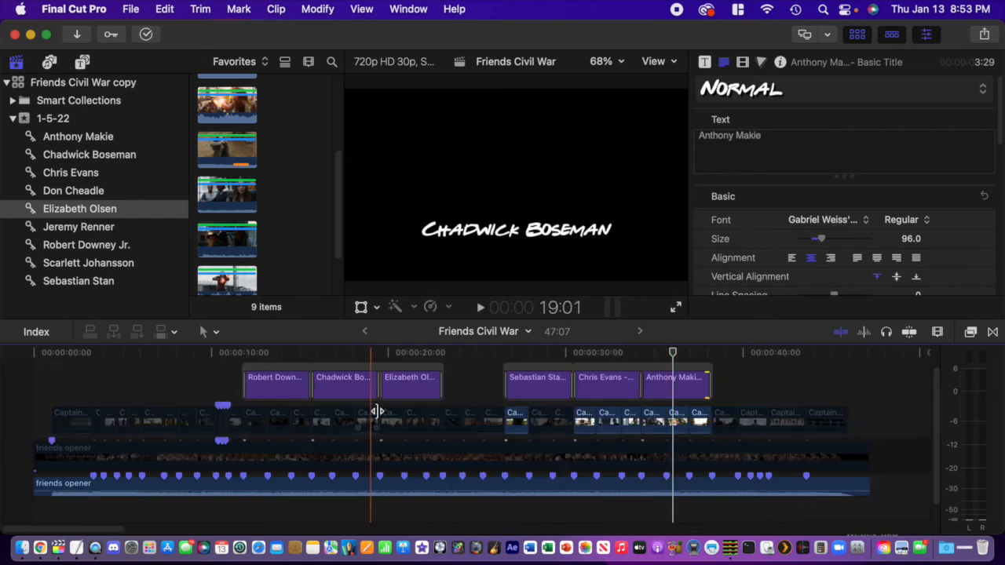
left_click_drag(861, 422, 66, 422)
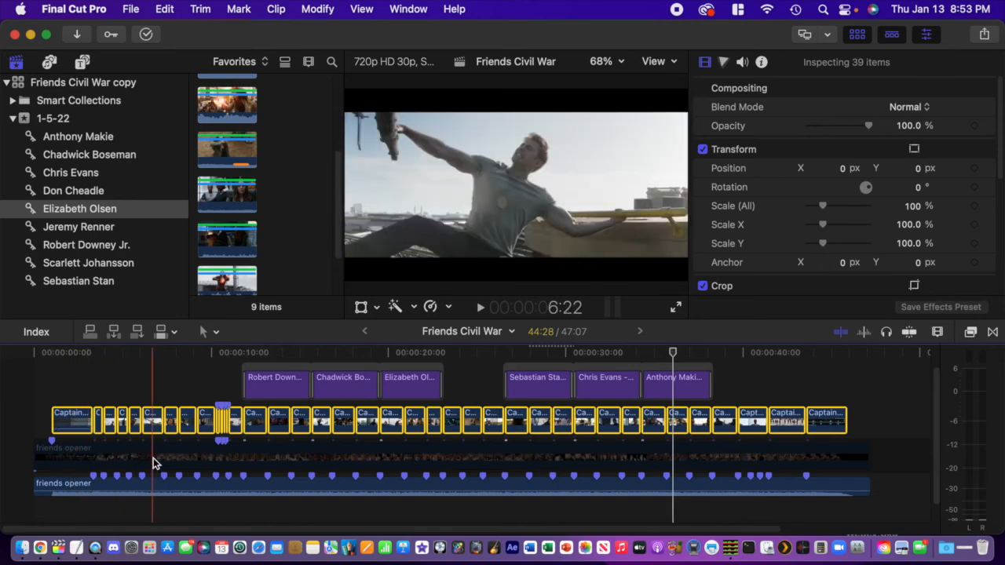
left_click(154, 456)
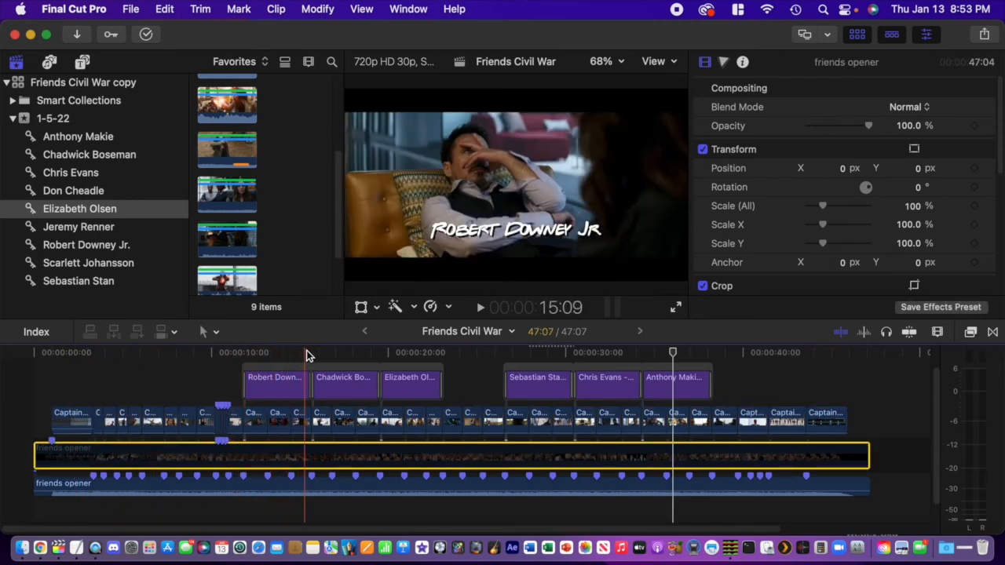
Play the project from 10:20 to review the actor titles over the clips
left_click(223, 353)
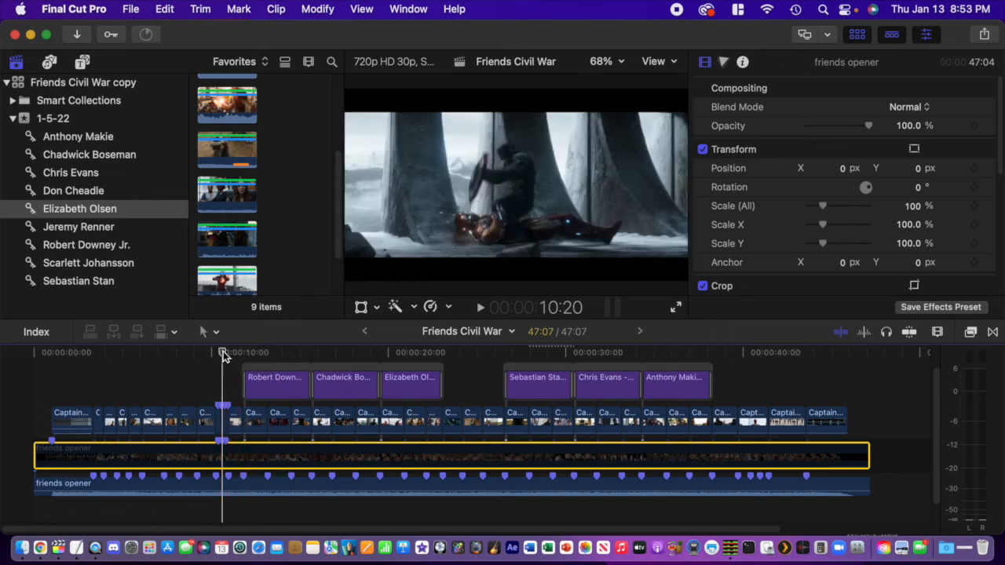
key("space")
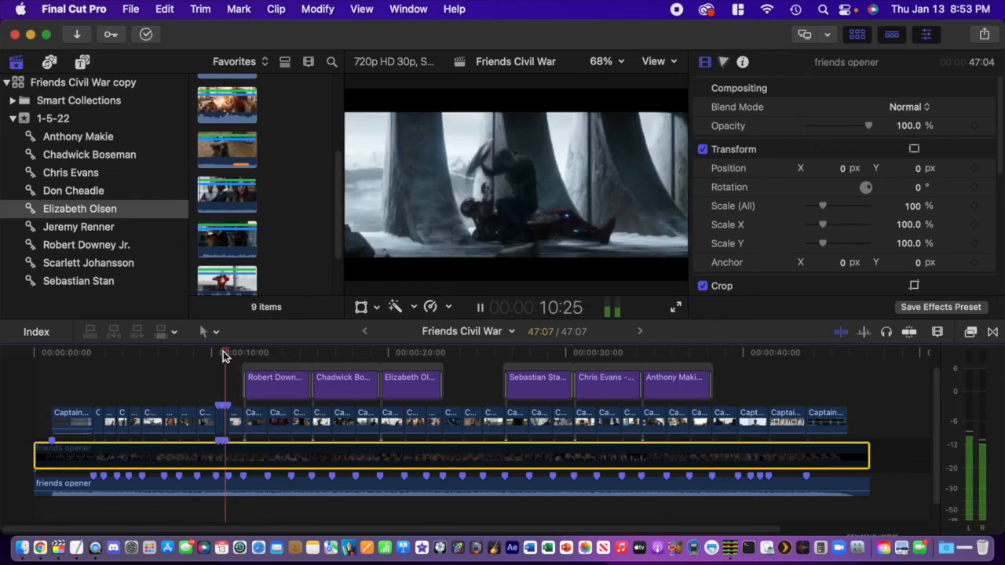
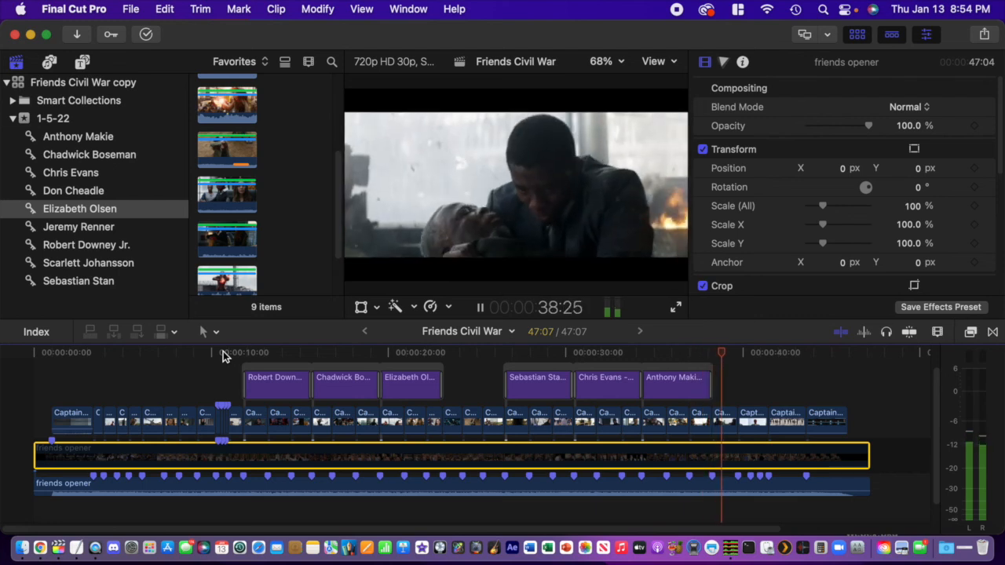
Stop the project playback at 39:07, past the last actor title in the timeline
key("space")
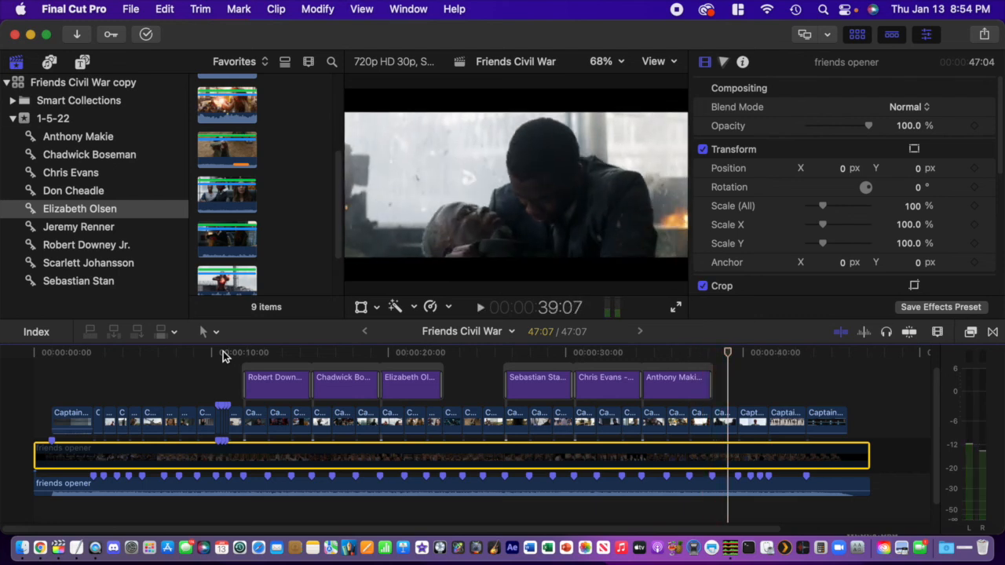